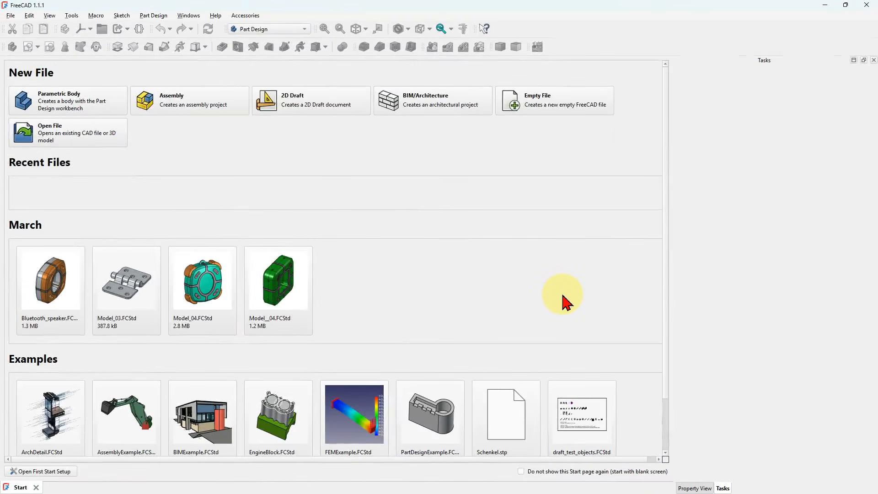
- Create a new Part Design body and start a sketch on the XY base plane
{"action": "left_click", "coordinate": [559, 110]}
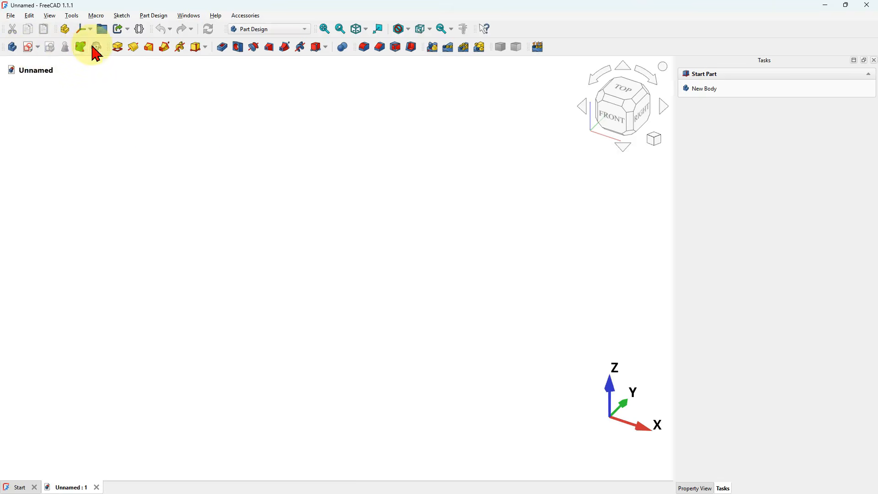
{"action": "left_click", "coordinate": [12, 48]}
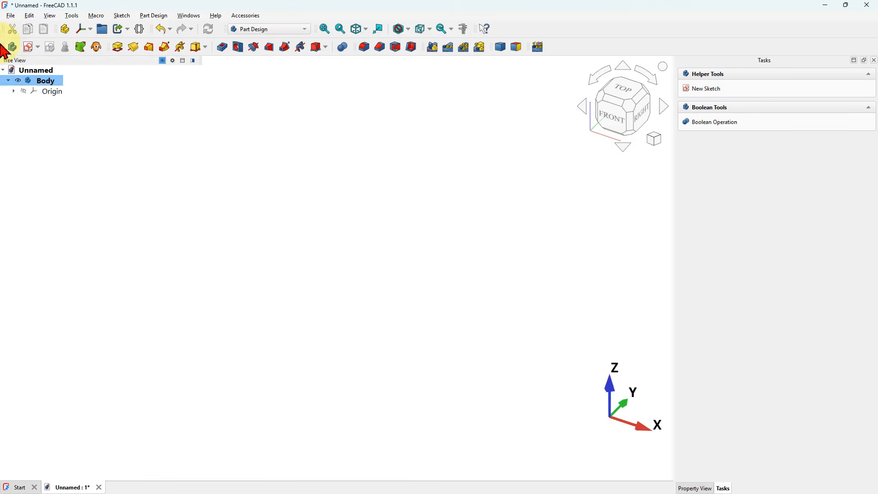
{"action": "left_click", "coordinate": [29, 48]}
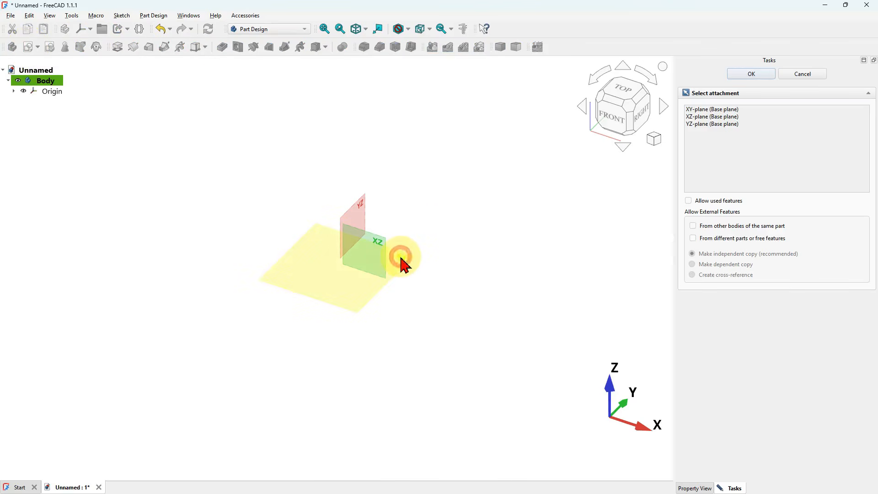
{"action": "left_click", "coordinate": [401, 259]}
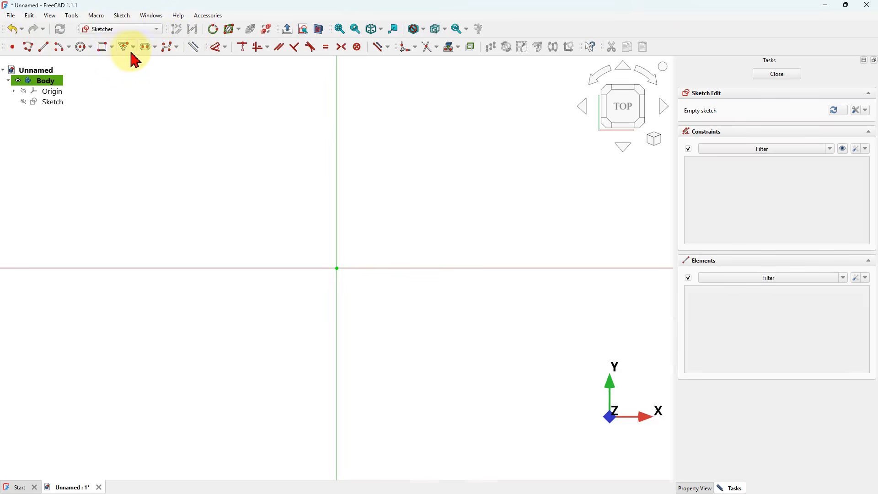
- Draw a centered rectangle at the origin, 55 mm wide and 55 mm high
{"action": "left_click", "coordinate": [114, 49]}
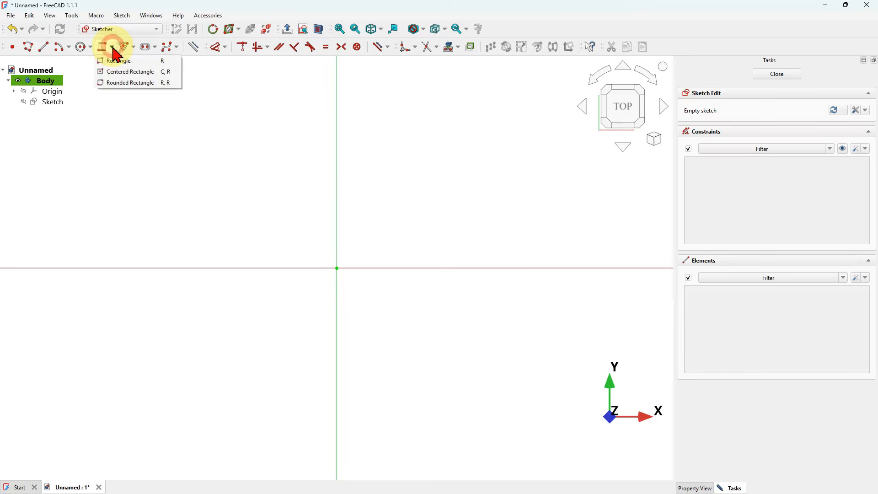
{"action": "left_click", "coordinate": [134, 70]}
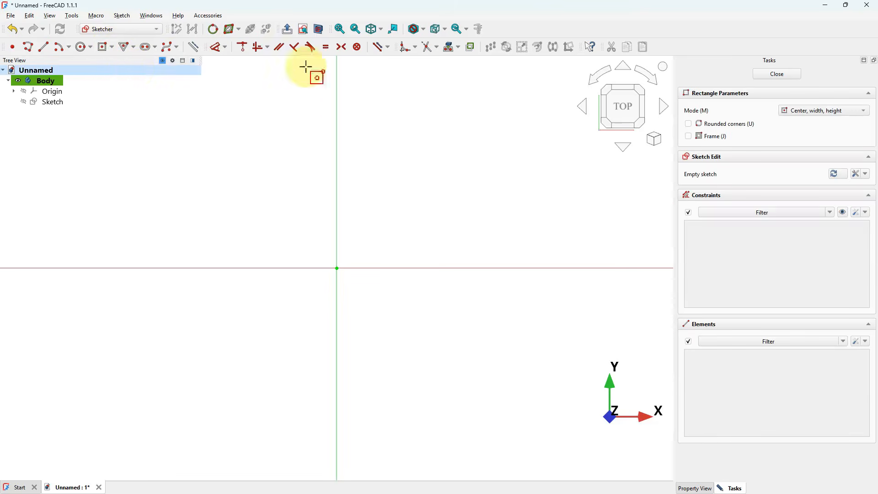
{"action": "left_click", "coordinate": [337, 268]}
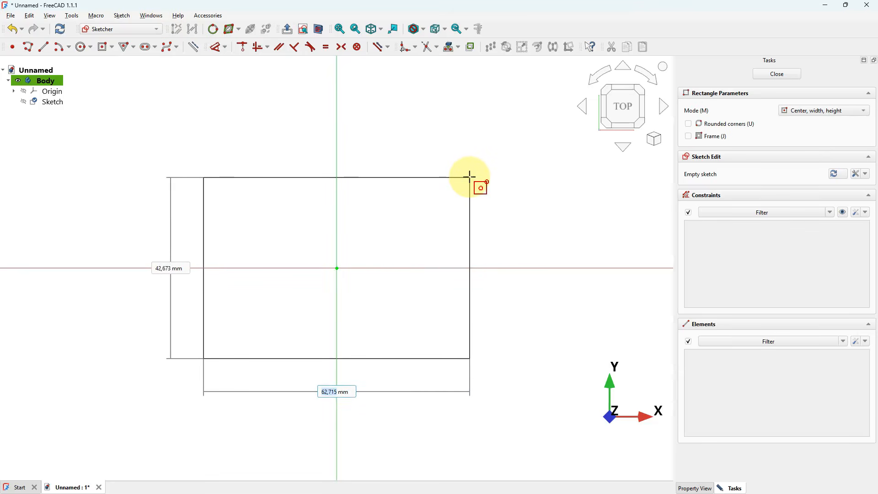
{"action": "type", "text": "55"}
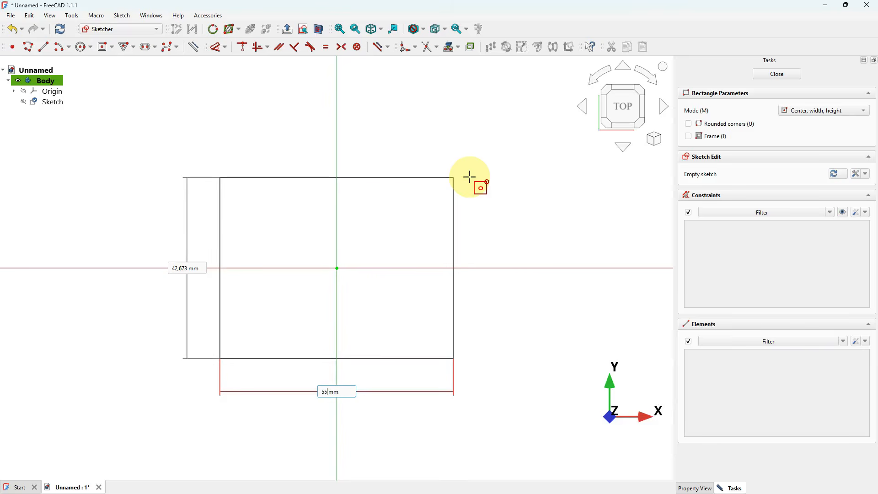
{"action": "type", "text": "55"}
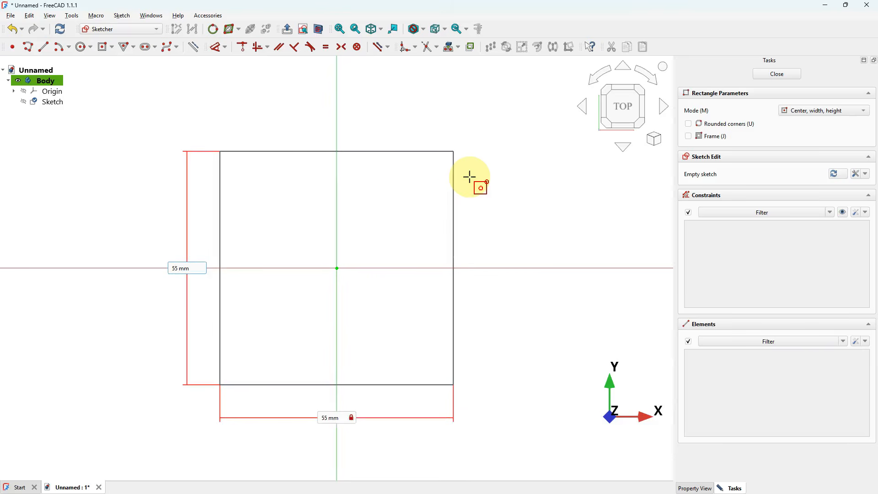
{"action": "key", "text": "Return"}
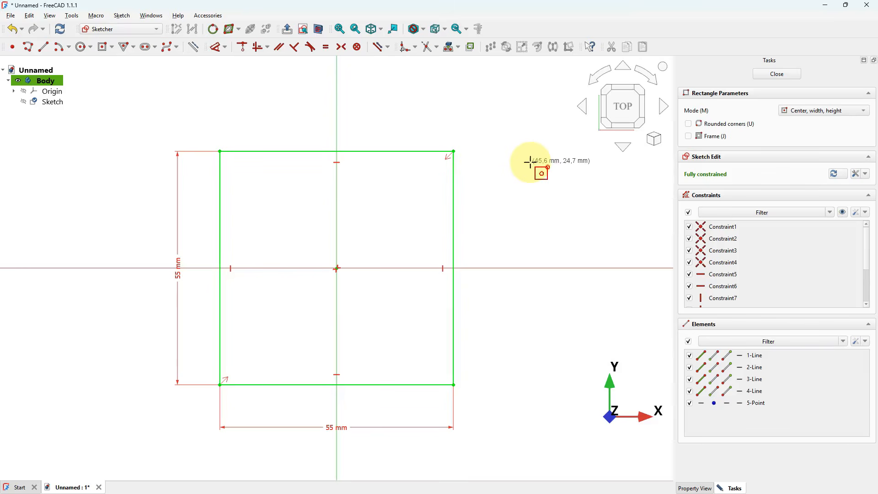
{"action": "right_click", "coordinate": [530, 162]}
- Convert the square's left and bottom edges into construction geometry
{"action": "left_click", "coordinate": [574, 321]}
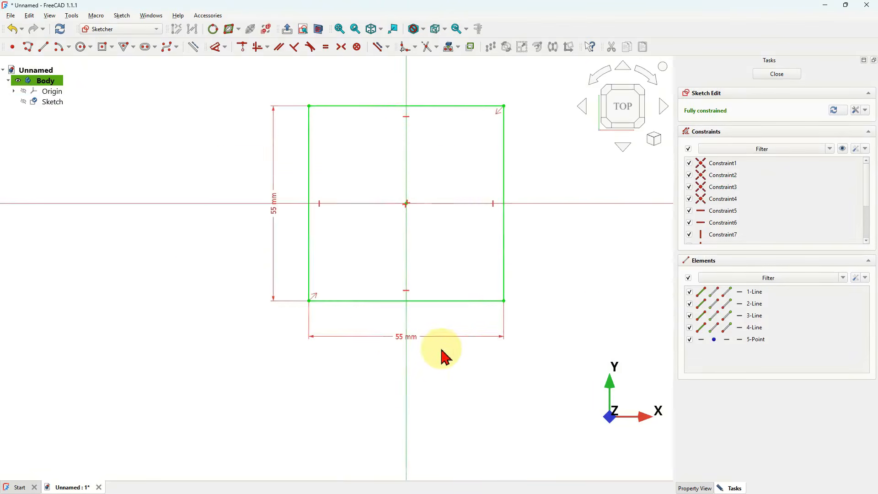
{"action": "left_click", "coordinate": [350, 300]}
{"action": "left_click", "coordinate": [309, 275]}
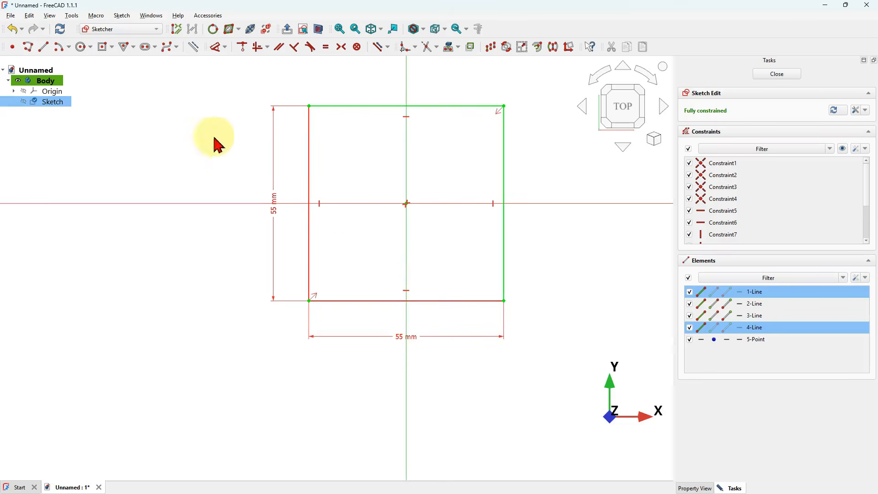
{"action": "left_click", "coordinate": [192, 47]}
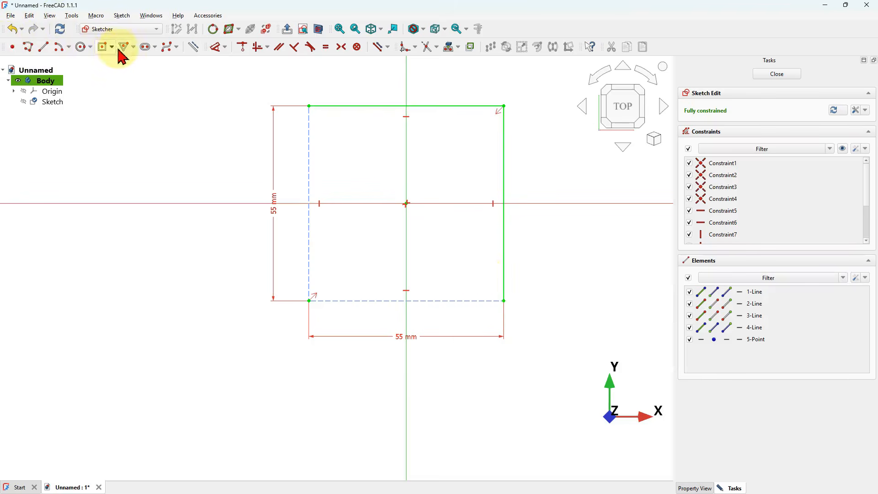
- Draw a diagonal line from the square's top-left corner to its bottom-right corner
{"action": "left_click", "coordinate": [43, 47]}
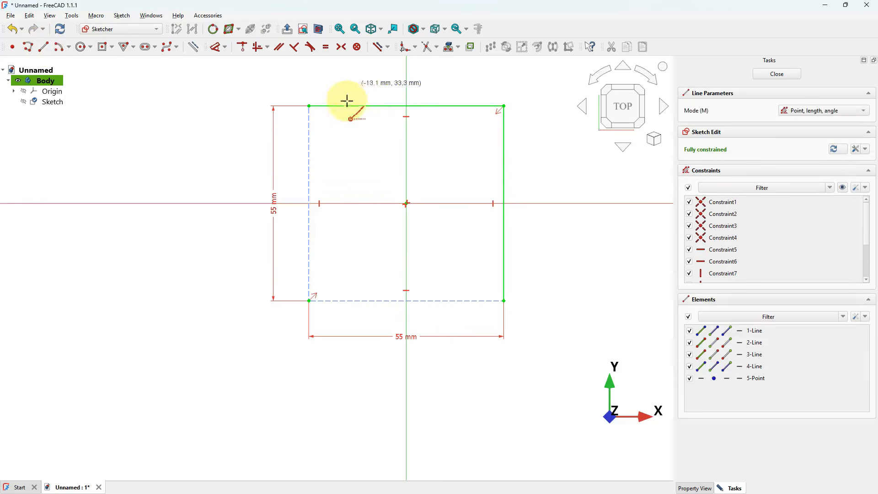
{"action": "left_click", "coordinate": [309, 106]}
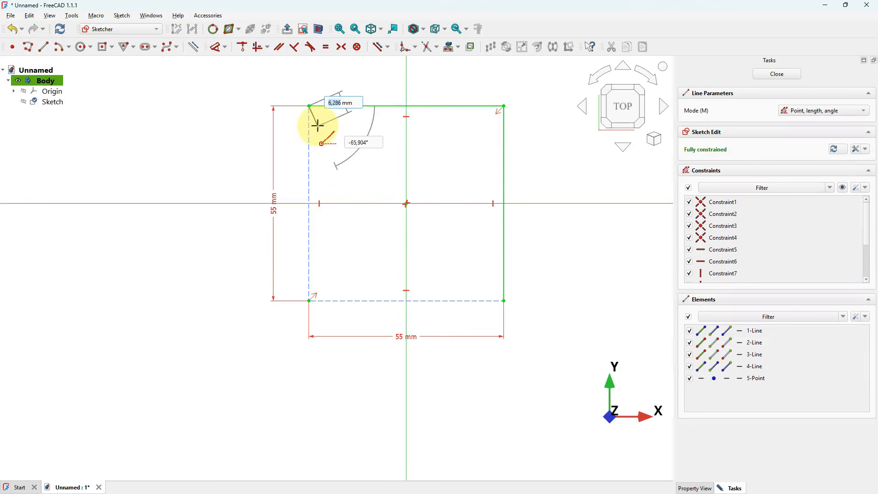
{"action": "left_click", "coordinate": [503, 300]}
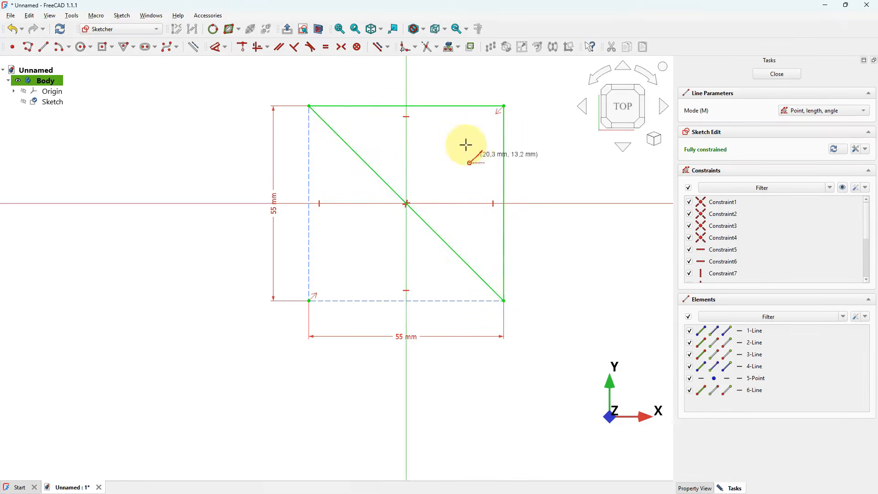
{"action": "right_click", "coordinate": [461, 201]}
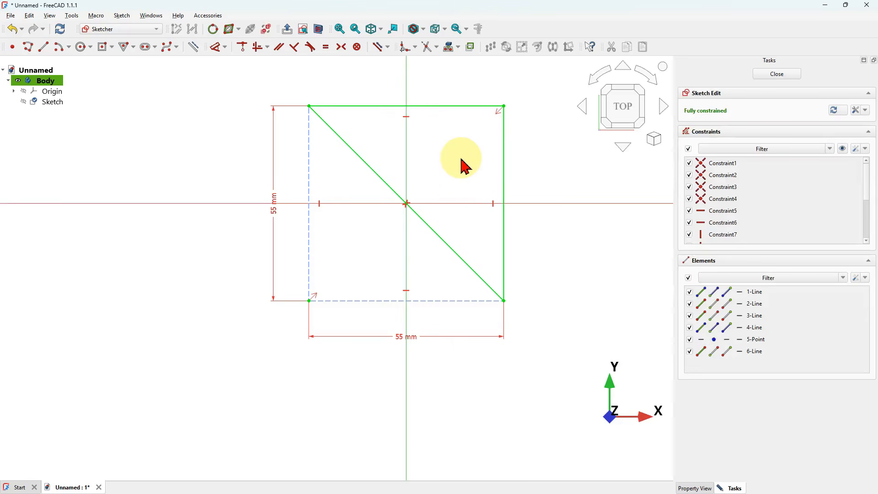
- Close the sketch and pad the triangular profile to a length of 2 mm
{"action": "left_click", "coordinate": [777, 74]}
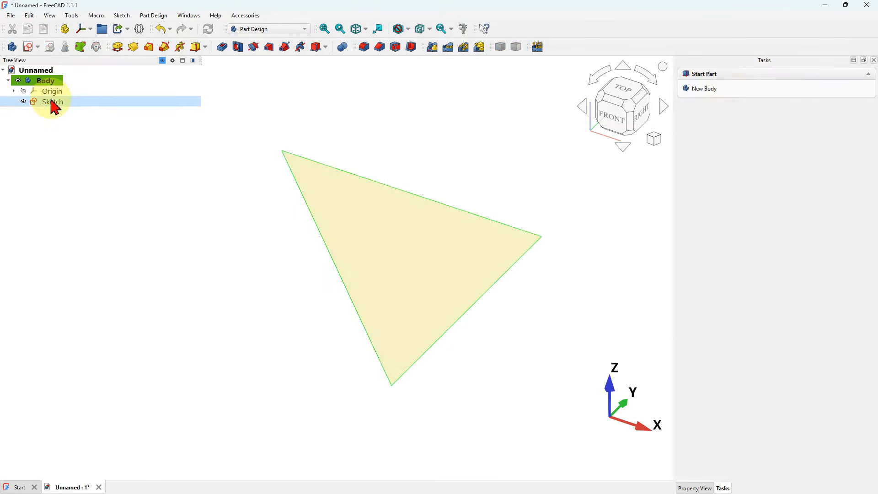
{"action": "left_click", "coordinate": [51, 101]}
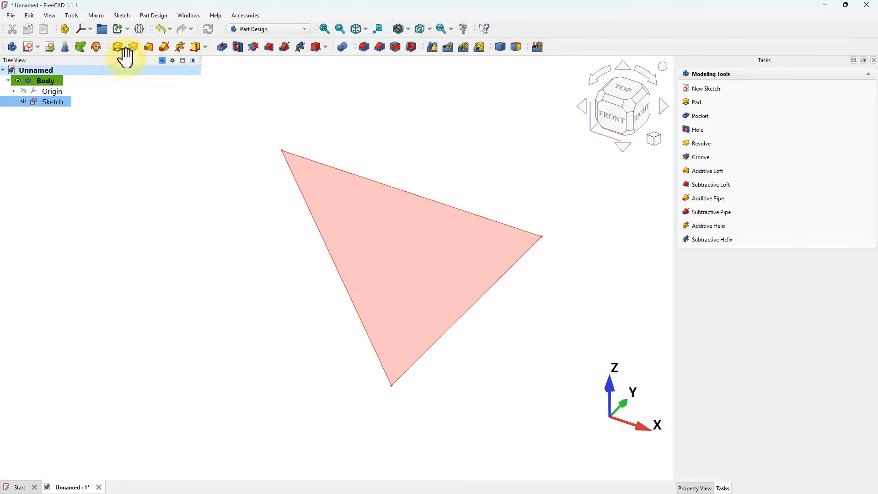
{"action": "left_click", "coordinate": [119, 47]}
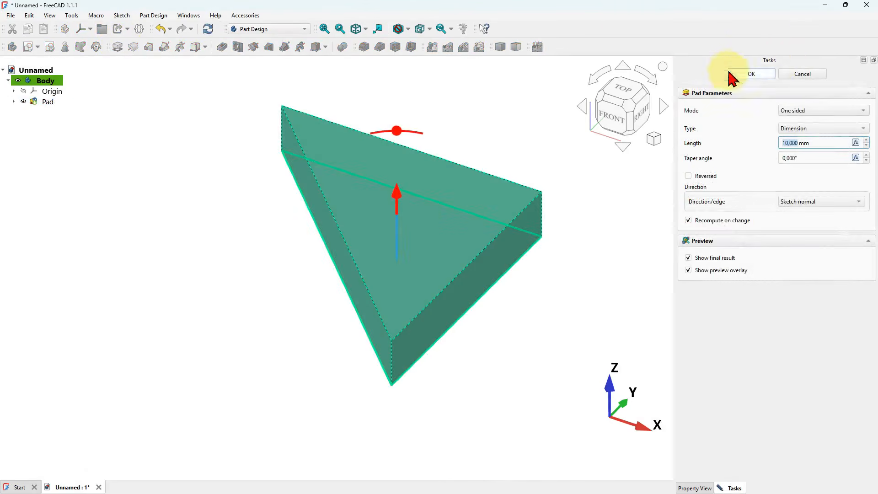
{"action": "triple_click", "coordinate": [829, 143]}
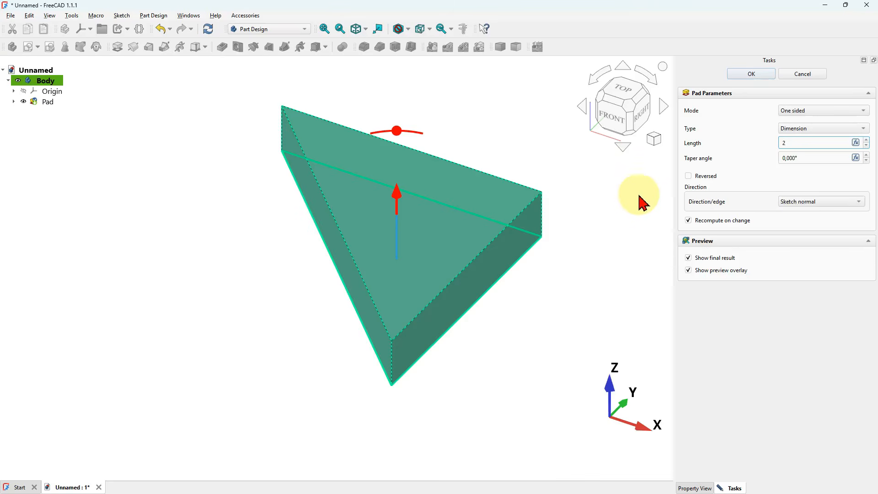
{"action": "left_click", "coordinate": [597, 228]}
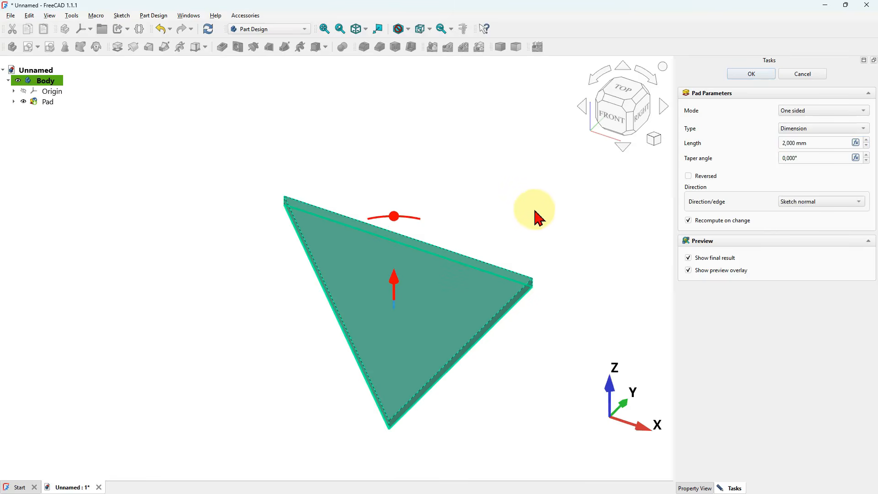
{"action": "left_click", "coordinate": [762, 79]}
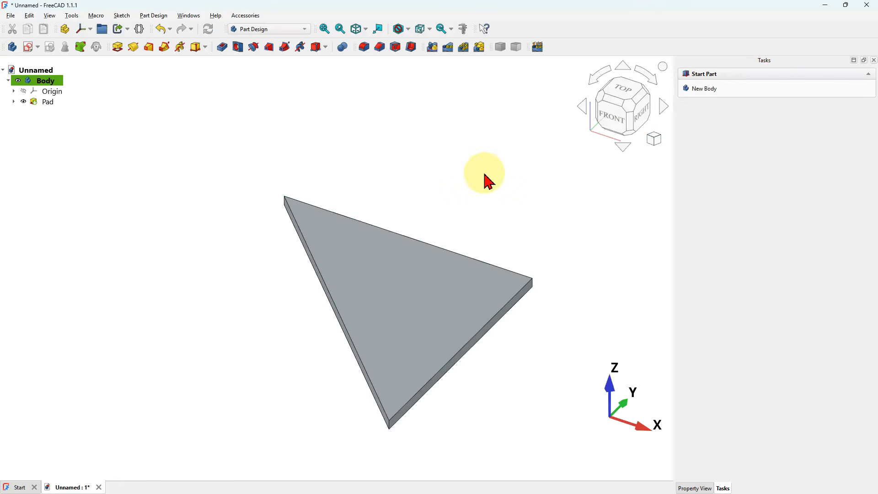
- Start a new sketch on the triangular plate's top face
{"action": "key", "text": "v"}
{"action": "key", "text": "f"}
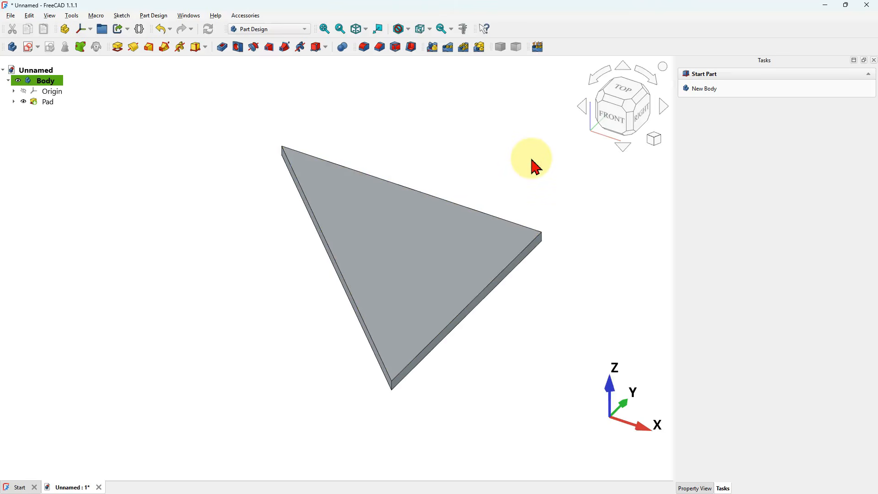
{"action": "left_click", "coordinate": [388, 241]}
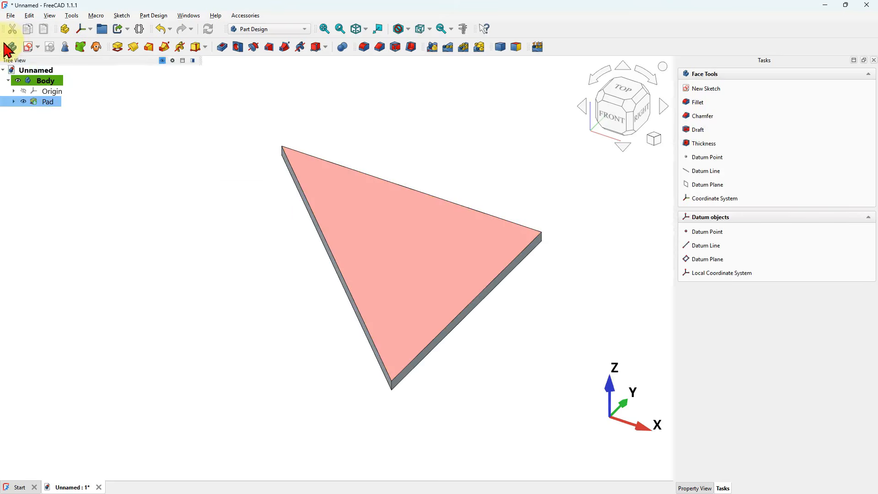
{"action": "left_click", "coordinate": [30, 48]}
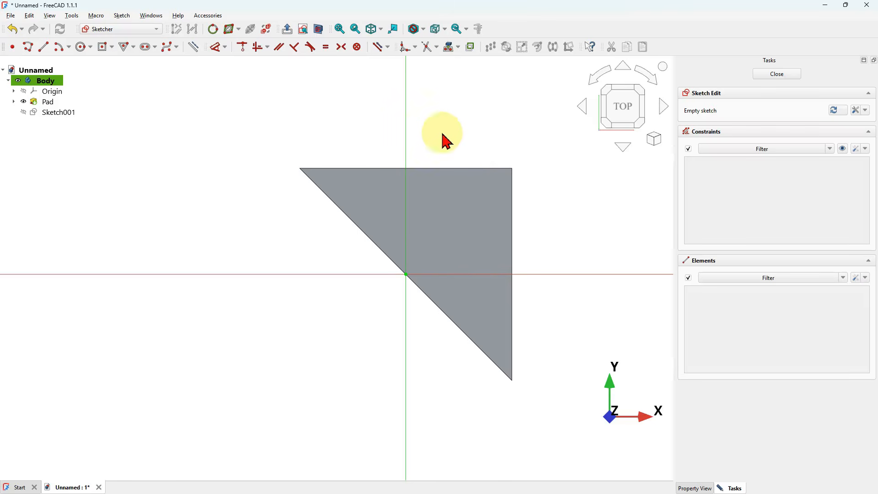
- Project the plate's top face edges into the sketch as construction geometry and hide the pad
{"action": "left_click", "coordinate": [193, 47]}
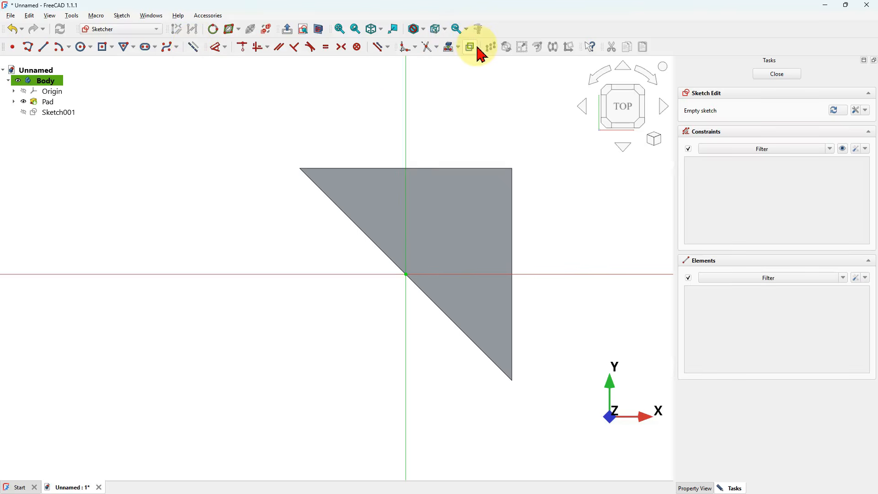
{"action": "left_click", "coordinate": [447, 49]}
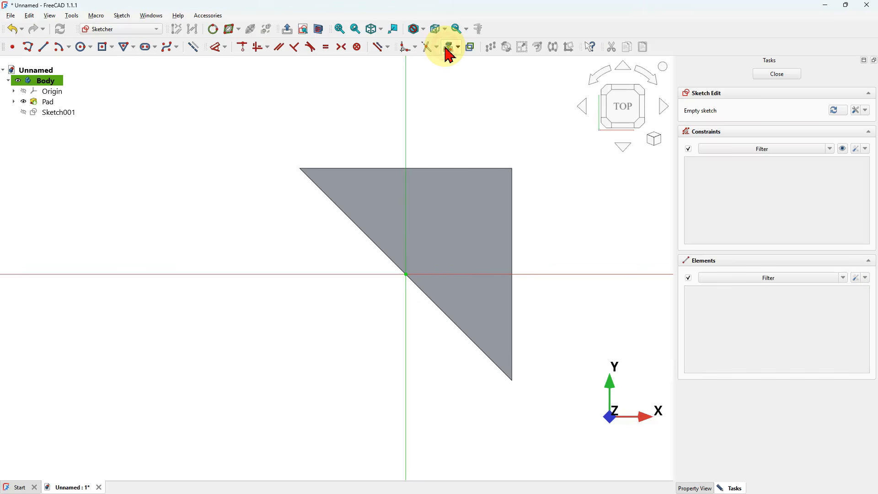
{"action": "left_click", "coordinate": [448, 226]}
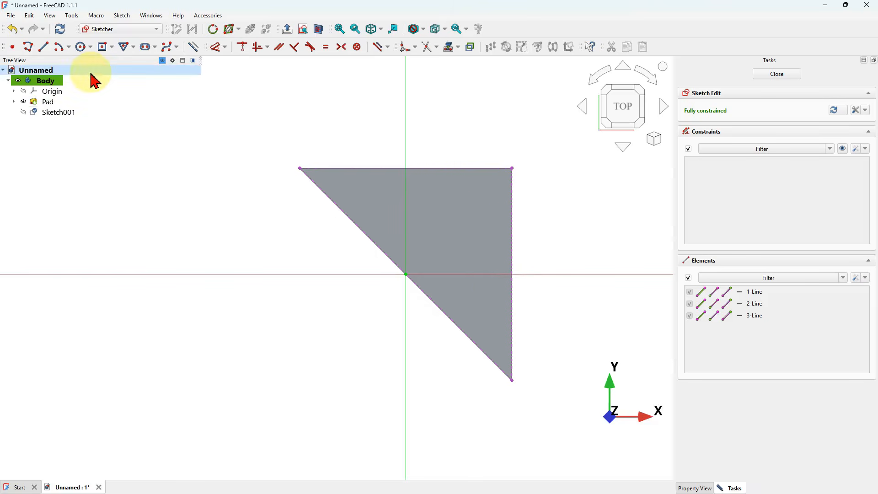
{"action": "left_click", "coordinate": [22, 102]}
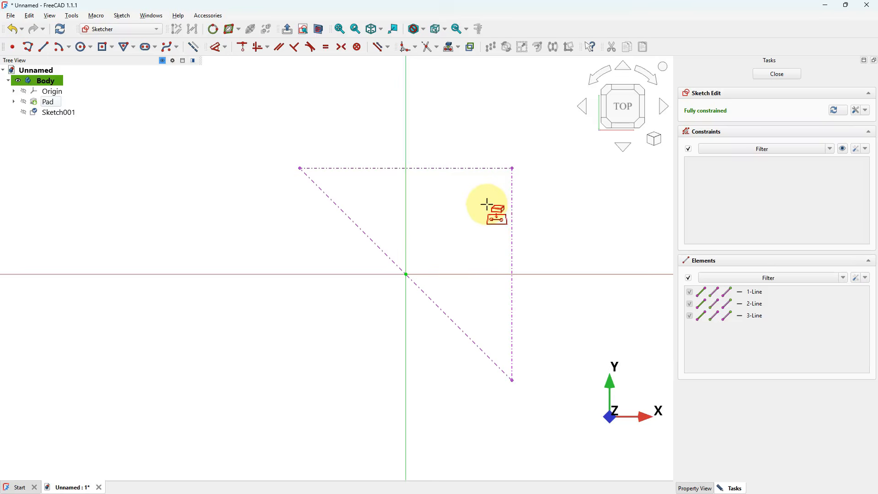
{"action": "right_click", "coordinate": [463, 205]}
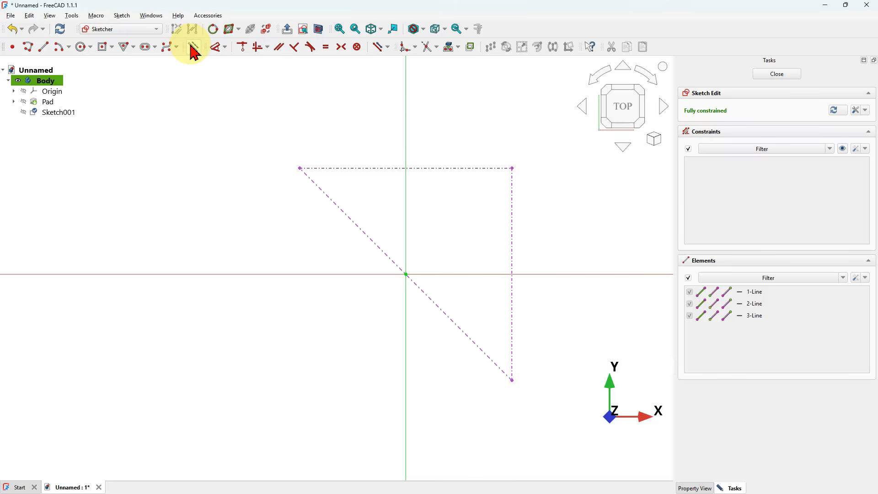
- Draw an arc centred on the triangle's lower-right corner, from the diagonal edge to the right edge
{"action": "left_click", "coordinate": [56, 47]}
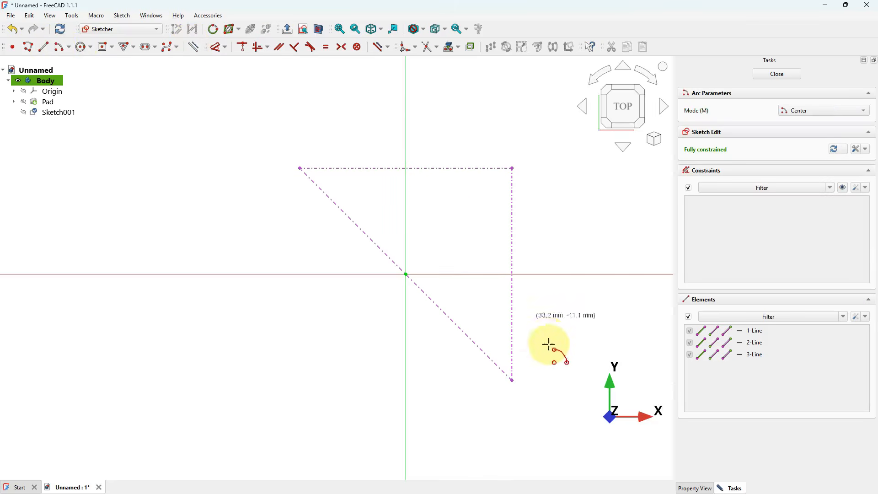
{"action": "left_click", "coordinate": [512, 380]}
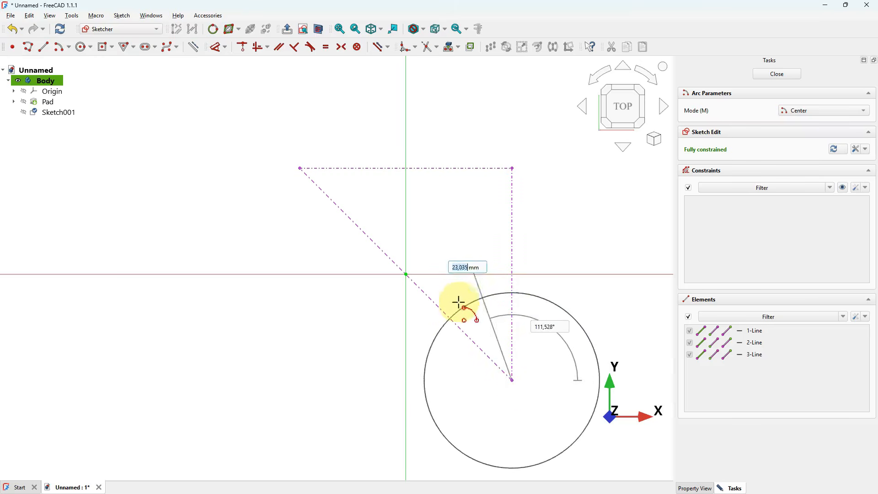
{"action": "left_click", "coordinate": [440, 307]}
{"action": "left_click", "coordinate": [515, 294]}
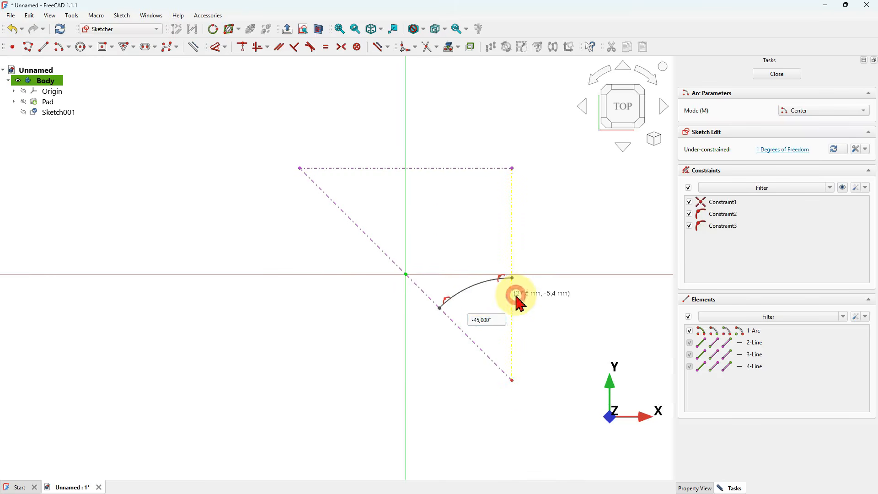
- Draw a closed polyline from the arc's right end up the right edge, diagonally to the top edge, to the top-left corner and back to the arc's other end
{"action": "left_click", "coordinate": [32, 46]}
{"action": "scroll", "coordinate": [505, 261], "scroll_direction": "up", "scroll_amount": 1}
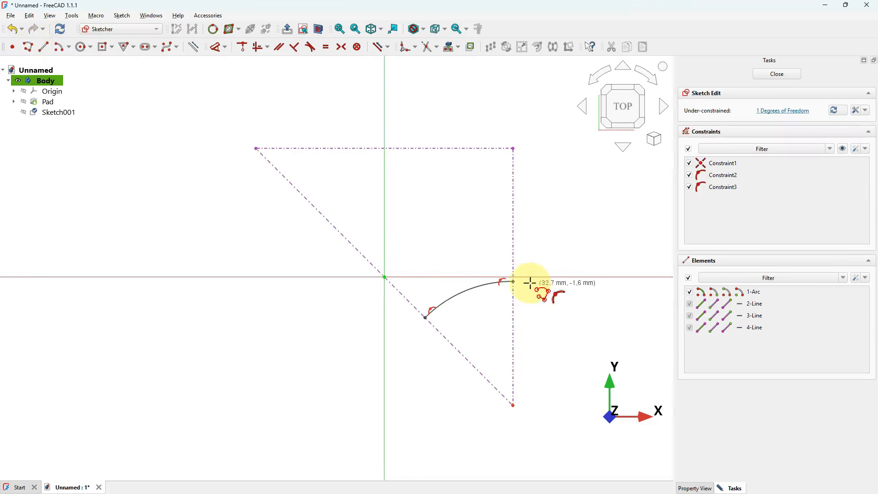
{"action": "left_click", "coordinate": [514, 279]}
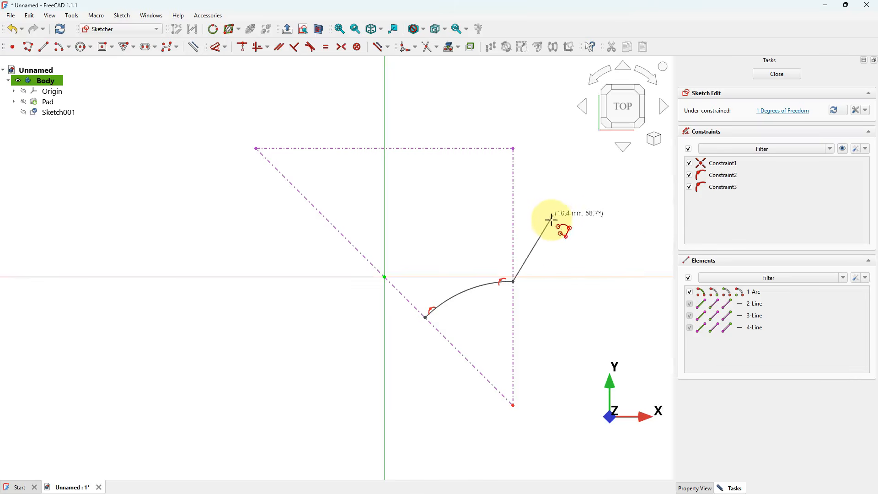
{"action": "left_click", "coordinate": [514, 208]}
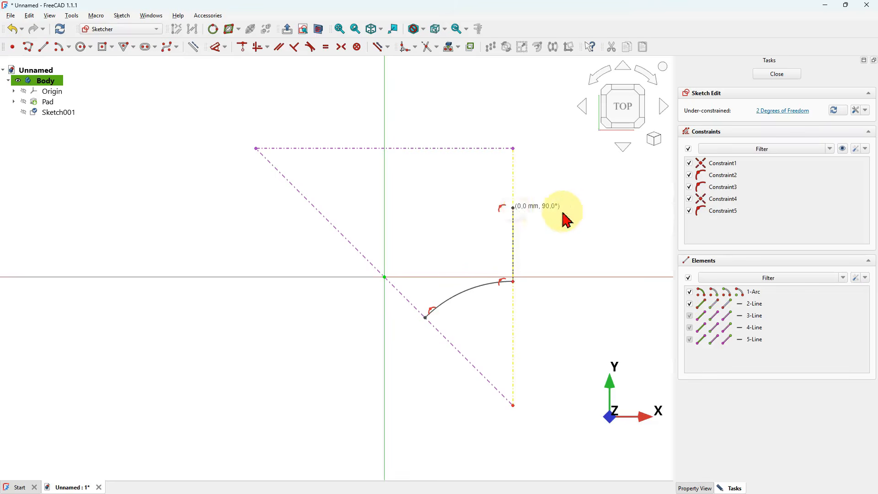
{"action": "left_click", "coordinate": [434, 148]}
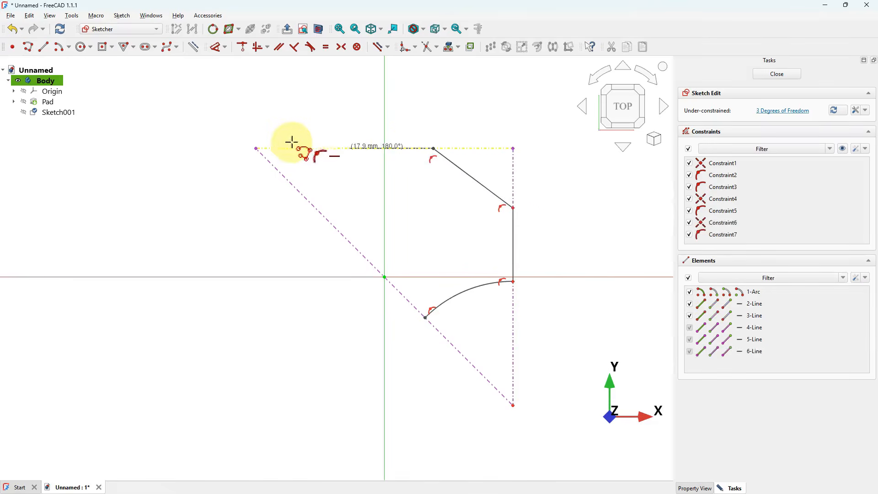
{"action": "left_click", "coordinate": [255, 149]}
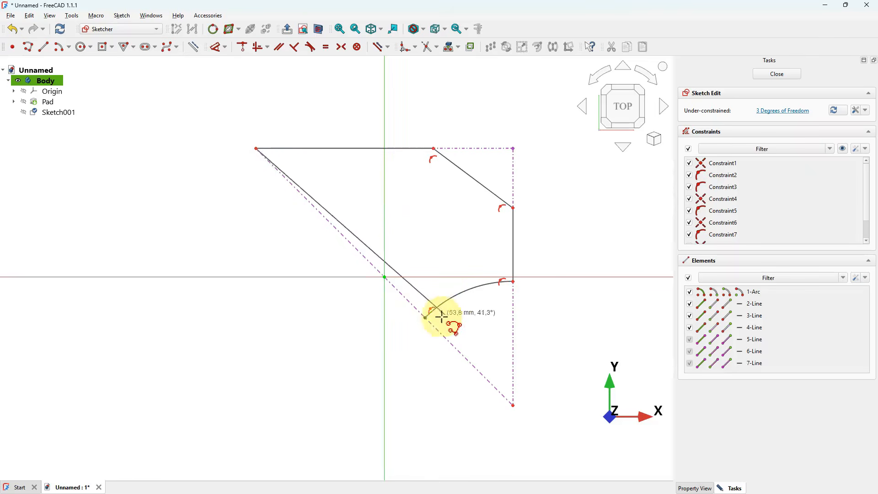
{"action": "left_click", "coordinate": [425, 318]}
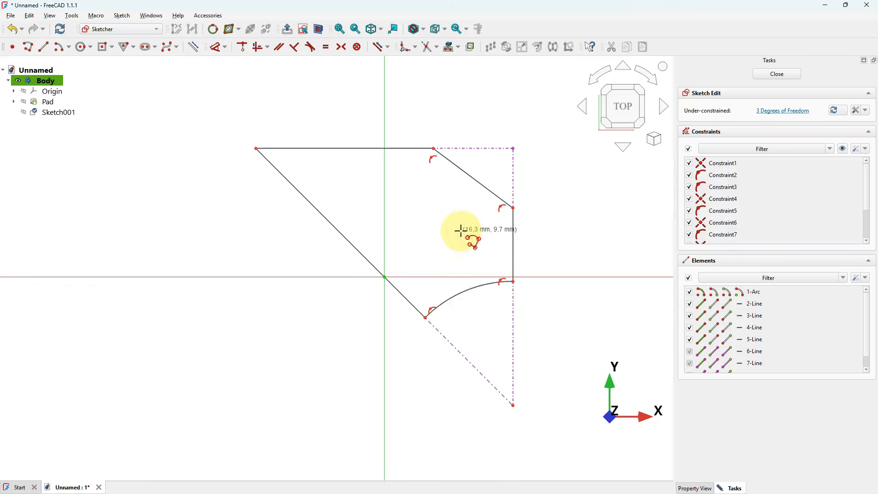
- Dimension the arc's radius as 29 mm
{"action": "left_click", "coordinate": [216, 47]}
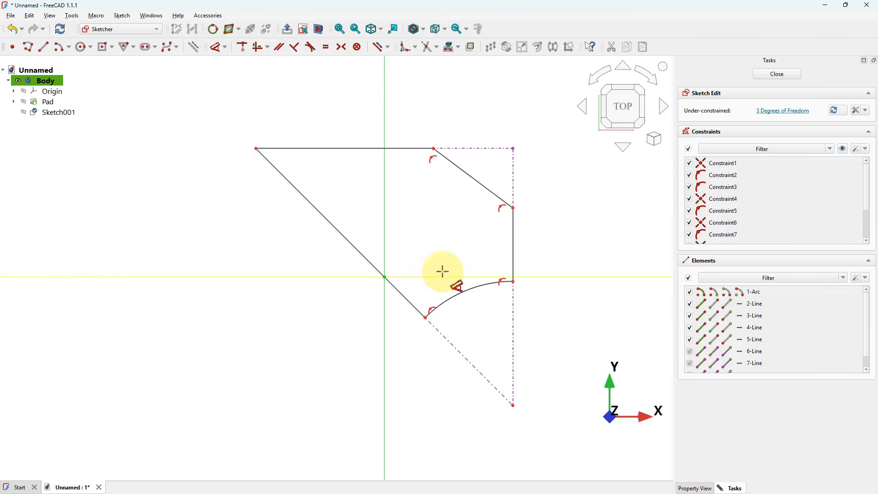
{"action": "left_click", "coordinate": [466, 290]}
{"action": "left_click", "coordinate": [569, 338]}
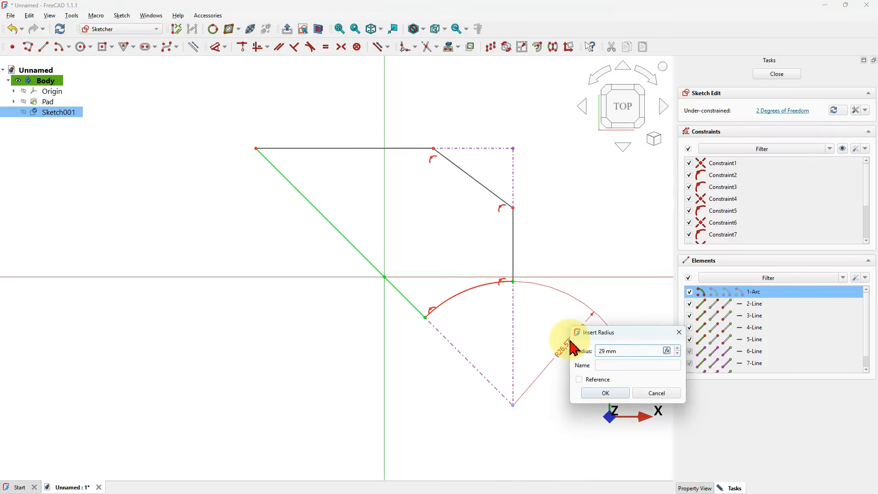
{"action": "key", "text": "Return"}
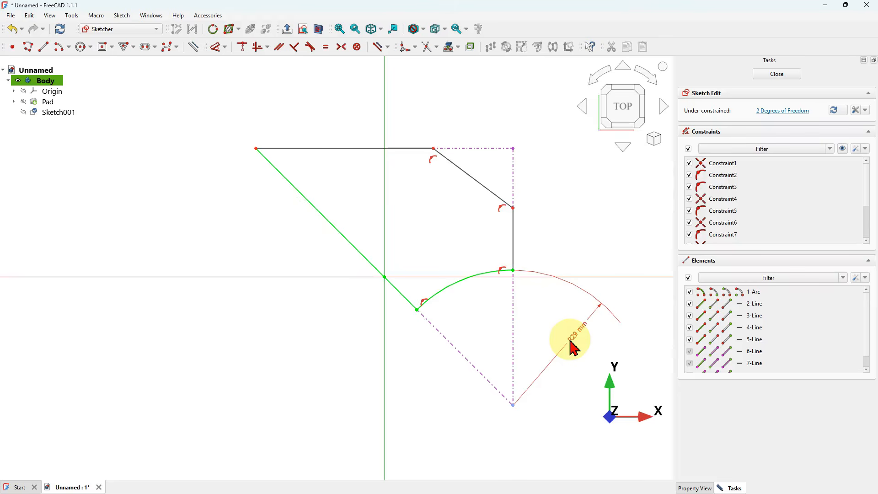
- Dimension the corner cut's horizontal and vertical distances from the triangle's top-right corner as 15.5 mm each
{"action": "left_click", "coordinate": [433, 147]}
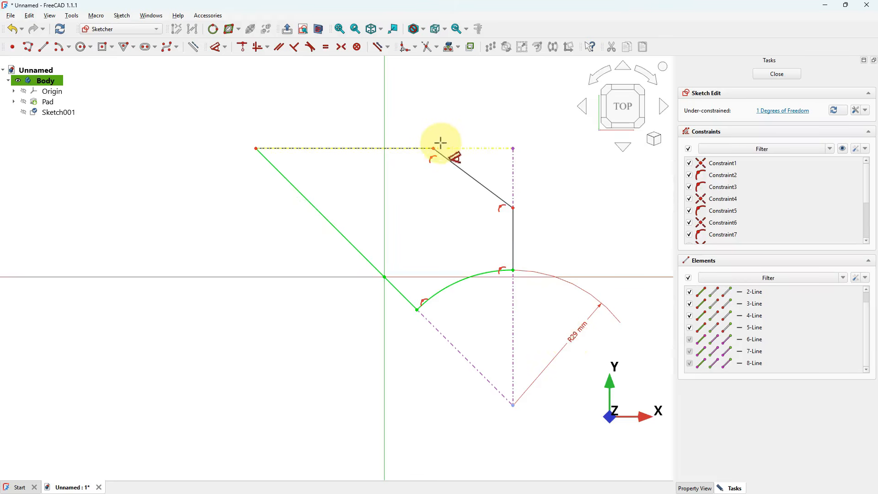
{"action": "left_click", "coordinate": [434, 147]}
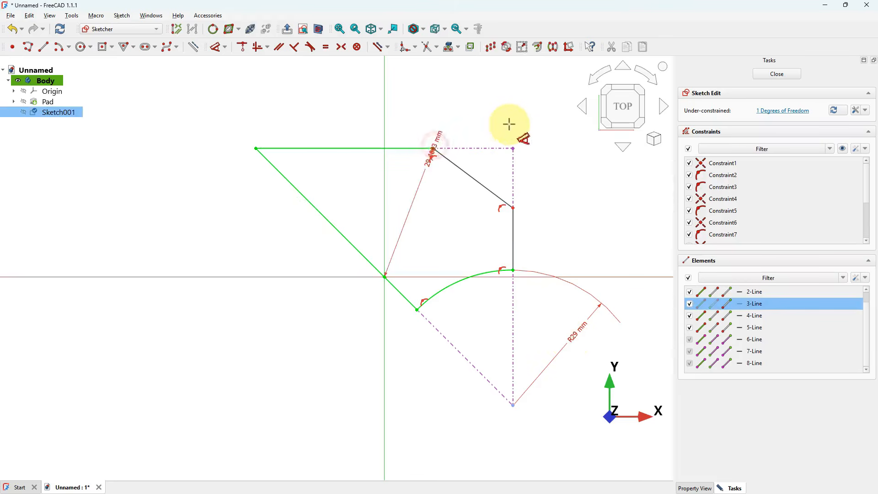
{"action": "left_click", "coordinate": [514, 149]}
{"action": "left_click", "coordinate": [485, 100]}
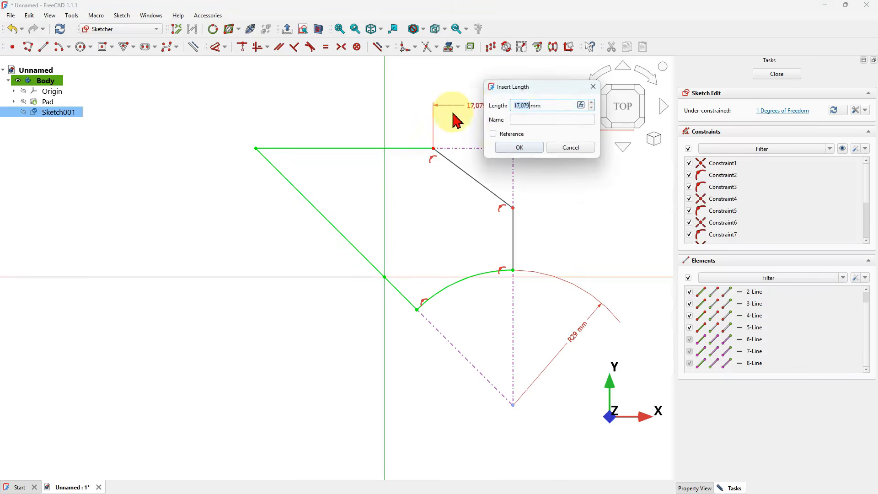
{"action": "left_click_drag", "start_coordinate": [530, 89], "coordinate": [474, 157]}
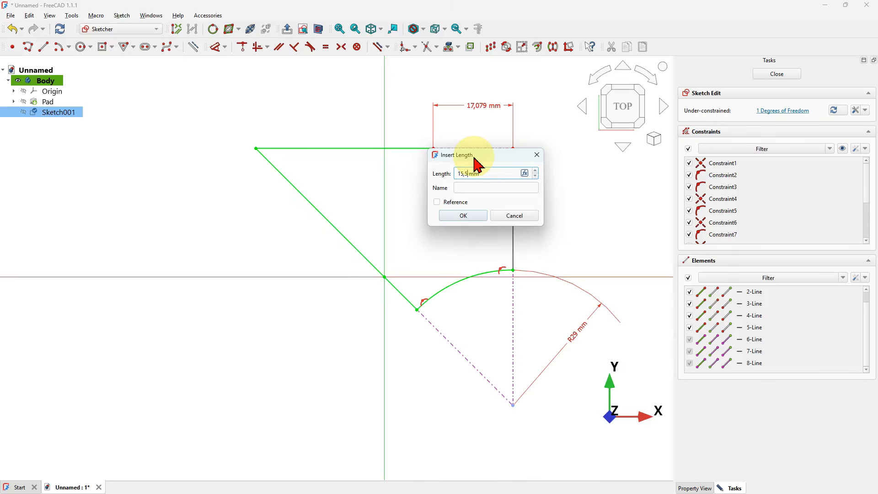
{"action": "key", "text": "Return"}
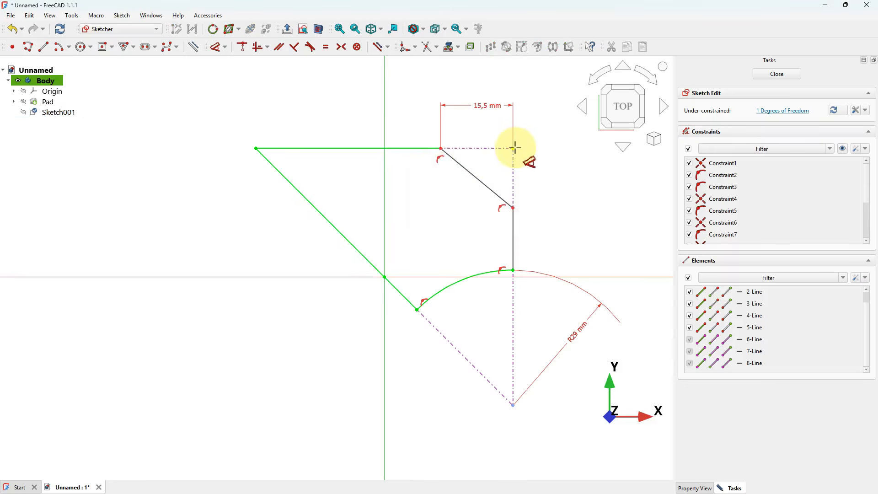
{"action": "left_click", "coordinate": [511, 205]}
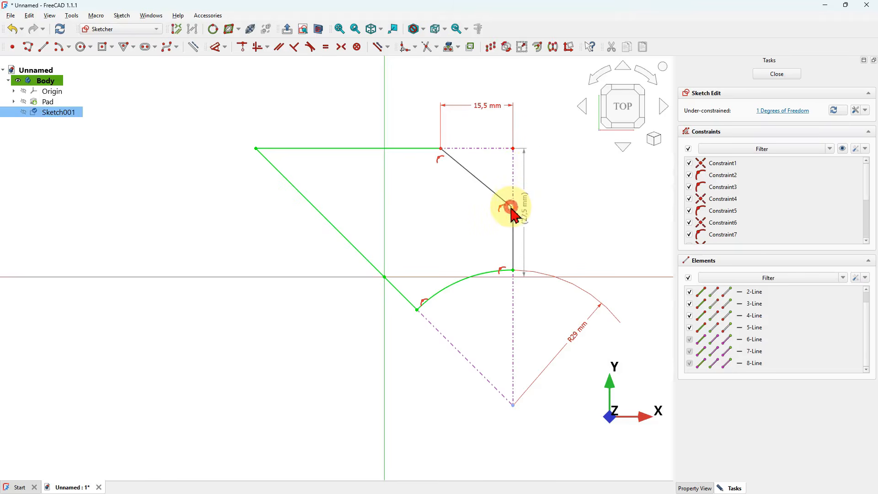
{"action": "left_click", "coordinate": [570, 193]}
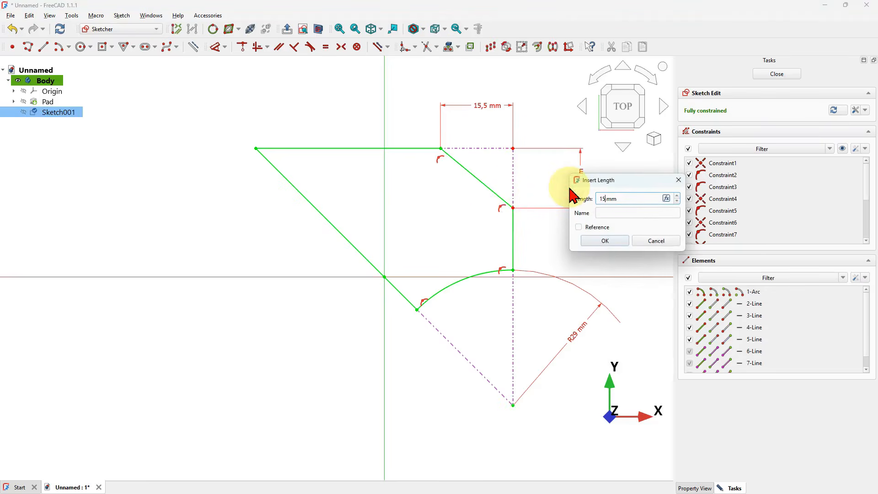
{"action": "key", "text": "Return"}
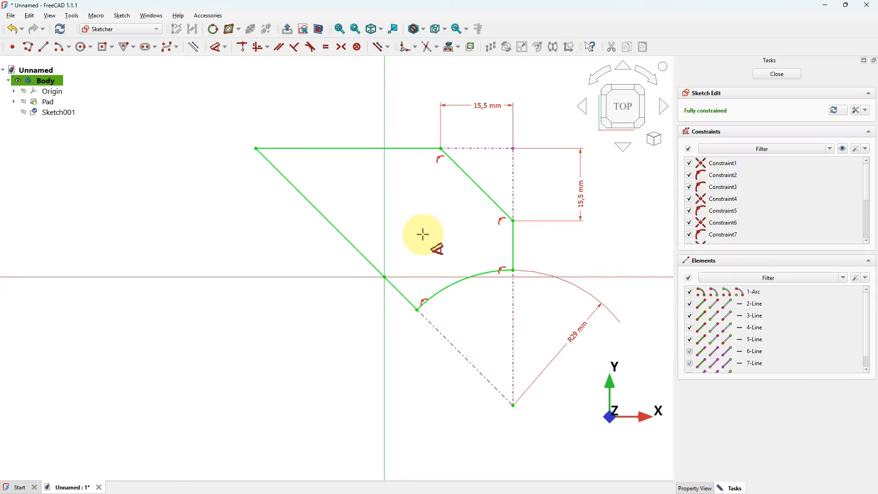
- Hide the constraints, select the closed profile, and offset it inward by 1 mm with an offset constraint
{"action": "scroll", "coordinate": [421, 234], "scroll_direction": "down", "scroll_amount": 3}
{"action": "scroll", "coordinate": [465, 210], "scroll_direction": "up", "scroll_amount": 1}
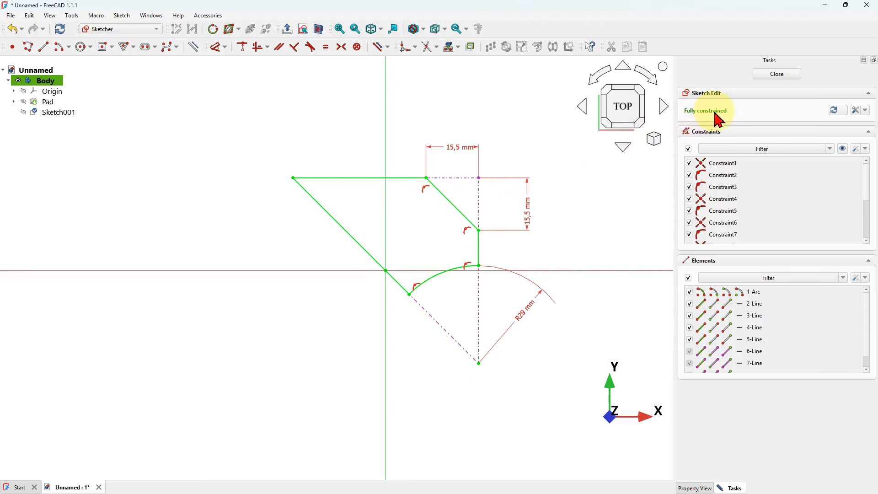
{"action": "scroll", "coordinate": [443, 224], "scroll_direction": "up", "scroll_amount": 2}
{"action": "scroll", "coordinate": [443, 224], "scroll_direction": "up", "scroll_amount": 1}
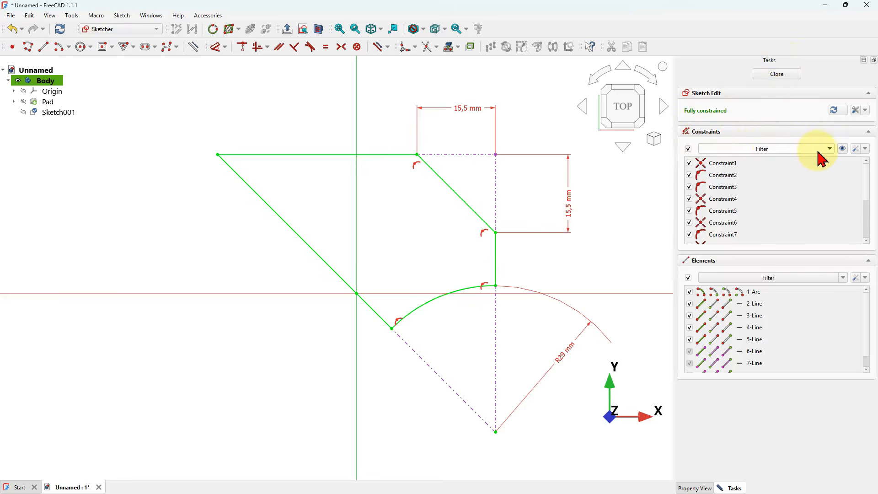
{"action": "left_click", "coordinate": [843, 150]}
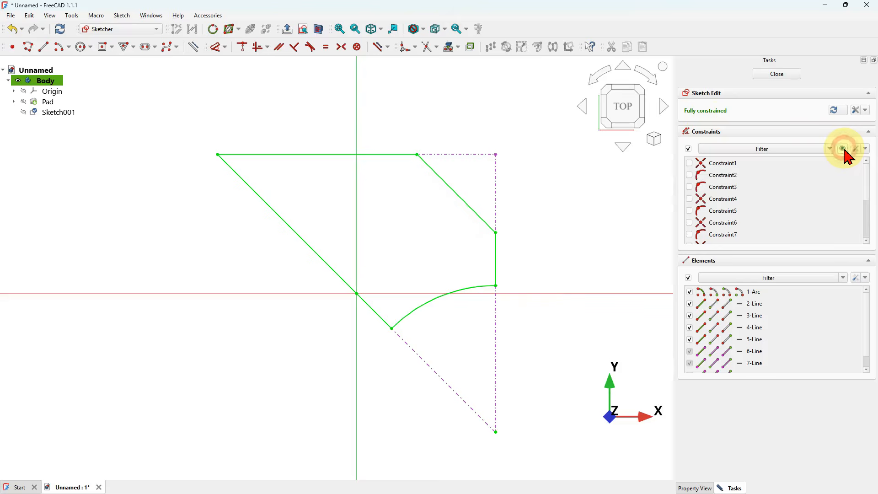
{"action": "double_click", "coordinate": [463, 201]}
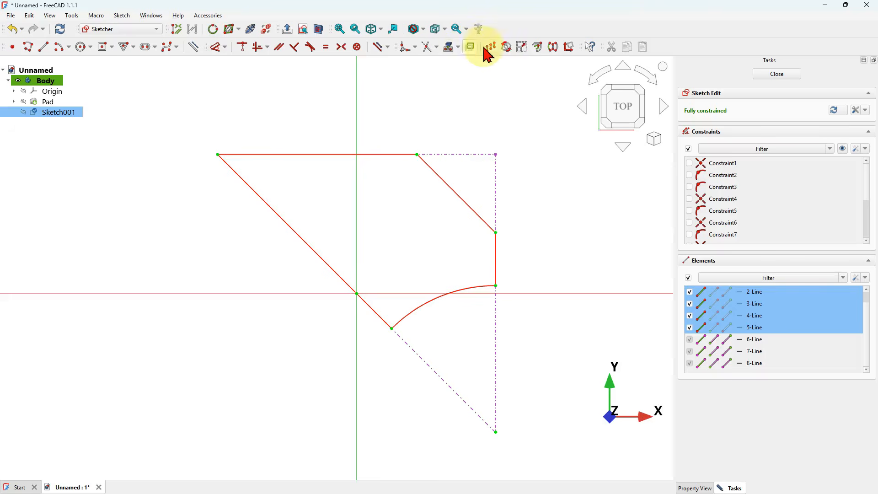
{"action": "left_click", "coordinate": [538, 47]}
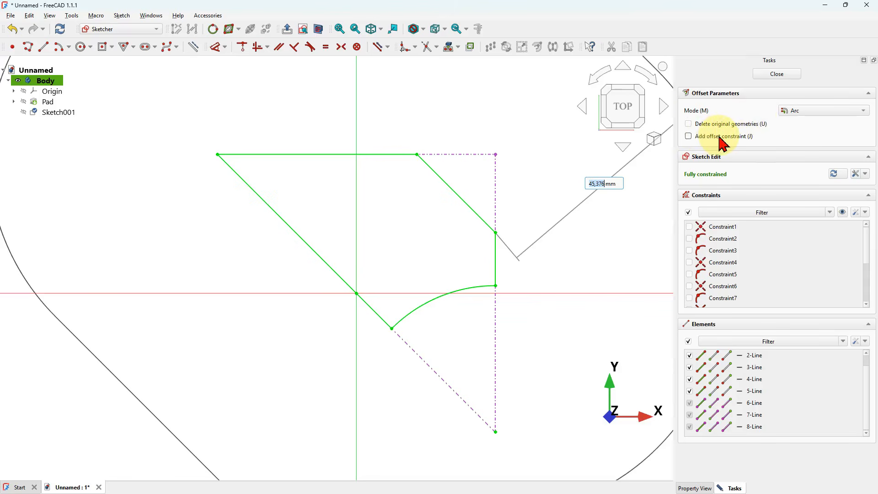
{"action": "left_click", "coordinate": [698, 136]}
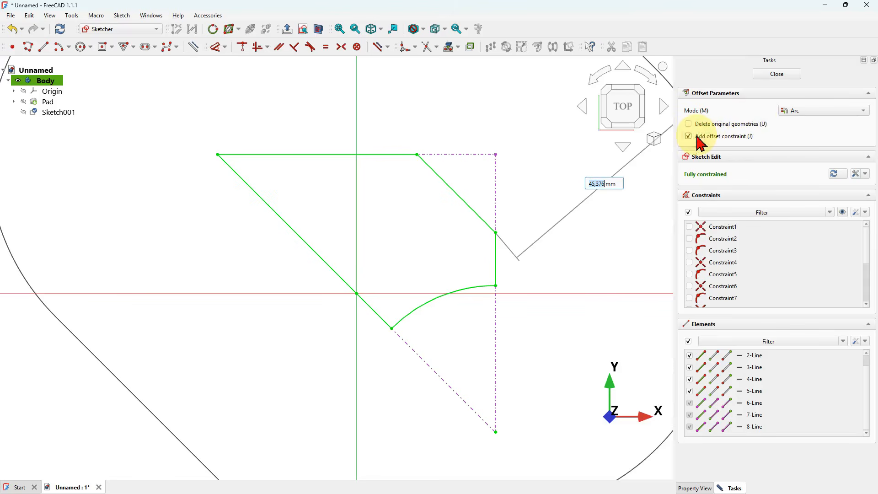
{"action": "type", "text": "-1"}
{"action": "left_click", "coordinate": [422, 210]}
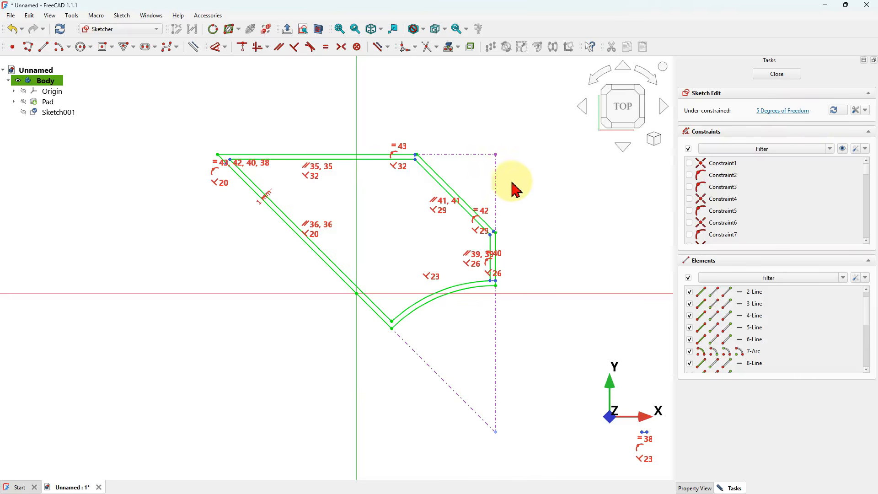
- Drag the stray offset vertex onto the inner arc
{"action": "scroll", "coordinate": [406, 151], "scroll_direction": "up", "scroll_amount": 5}
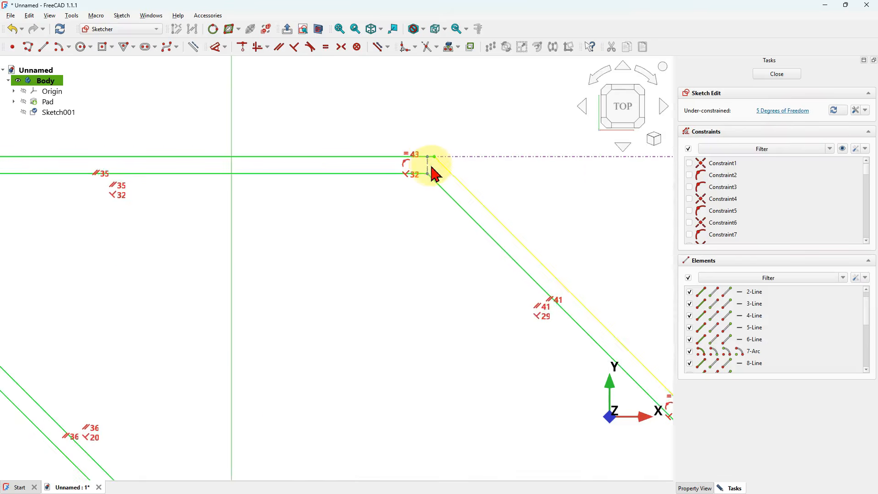
{"action": "mouse_move", "coordinate": [429, 166]}
{"action": "left_mouse_down"}
{"action": "mouse_move", "coordinate": [371, 163]}
{"action": "mouse_move", "coordinate": [438, 158]}
{"action": "mouse_move", "coordinate": [314, 166]}
{"action": "mouse_move", "coordinate": [404, 167]}
{"action": "mouse_move", "coordinate": [437, 158]}
{"action": "left_mouse_up"}
{"action": "scroll", "coordinate": [438, 158], "scroll_direction": "down", "scroll_amount": 4}
{"action": "scroll", "coordinate": [438, 158], "scroll_direction": "down", "scroll_amount": 2}
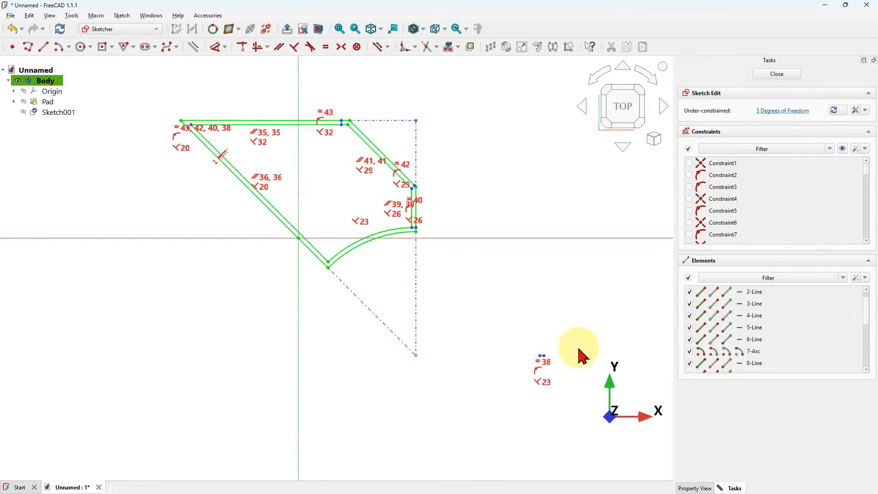
{"action": "left_click", "coordinate": [843, 149]}
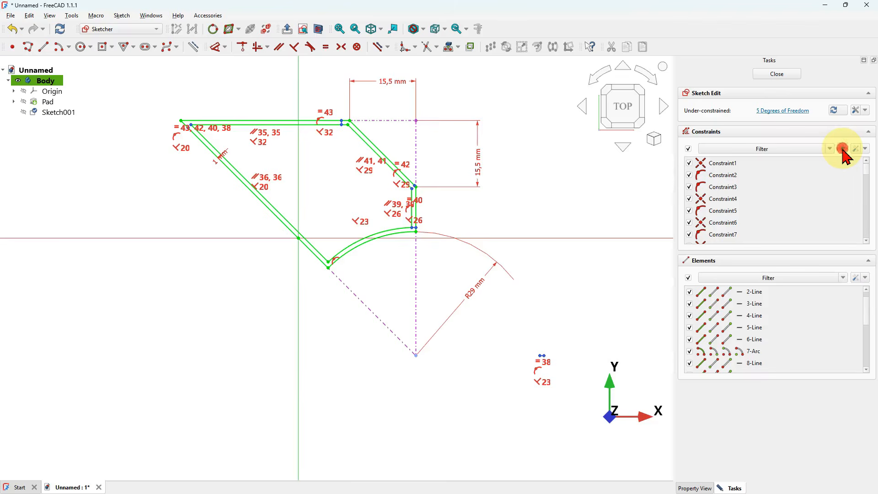
{"action": "left_click", "coordinate": [842, 149]}
{"action": "left_click", "coordinate": [548, 355]}
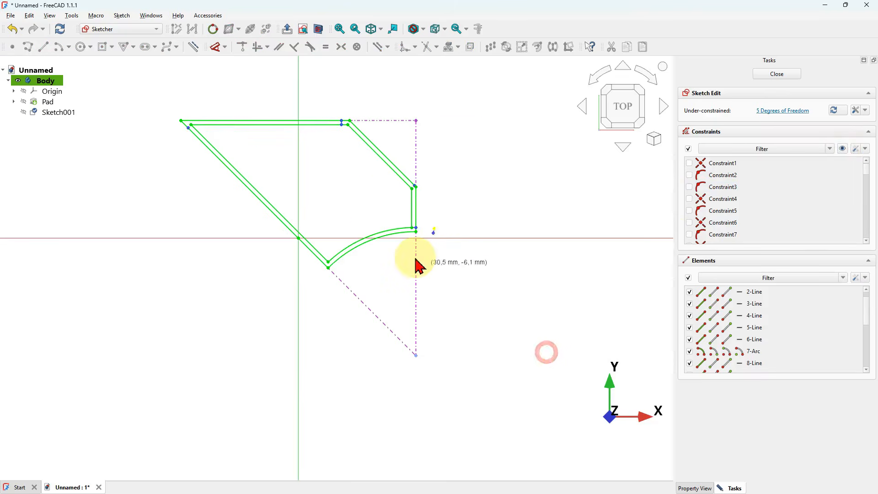
{"action": "left_click", "coordinate": [368, 260]}
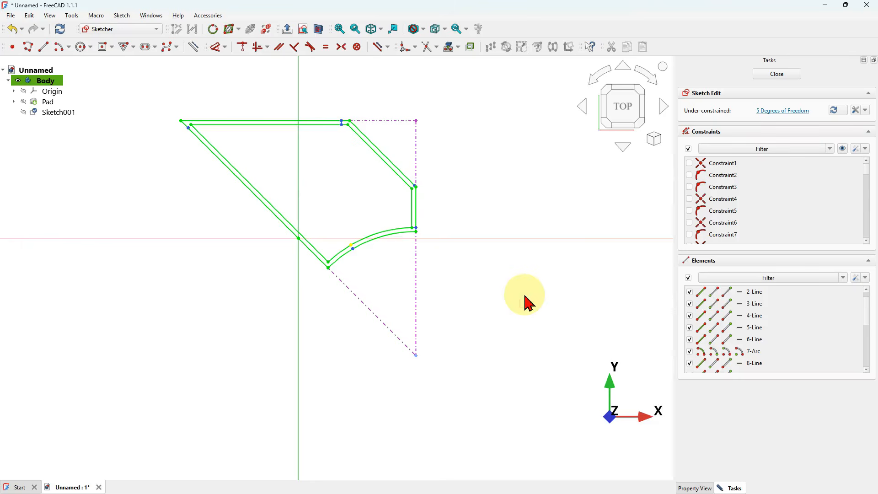
- Convert the outer and inner diagonal lines of the offset profile to construction geometry
{"action": "scroll", "coordinate": [574, 300], "scroll_direction": "down", "scroll_amount": 3}
{"action": "scroll", "coordinate": [421, 214], "scroll_direction": "up", "scroll_amount": 6}
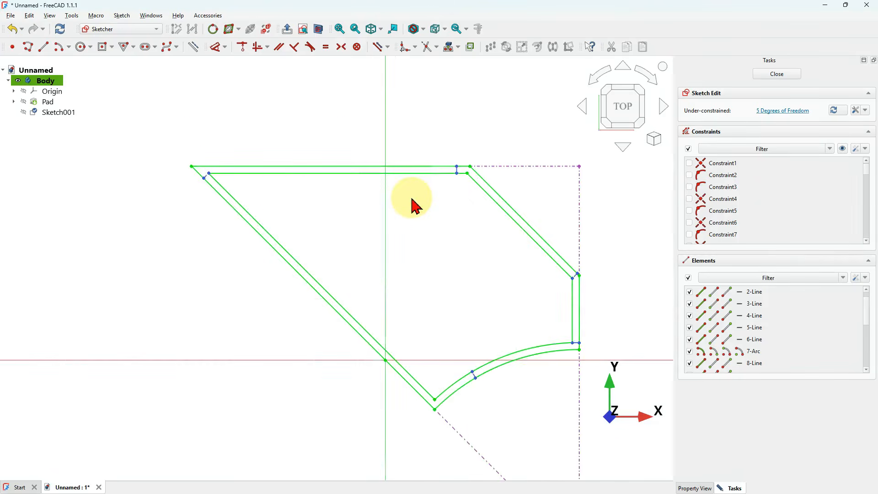
{"action": "left_click", "coordinate": [307, 280]}
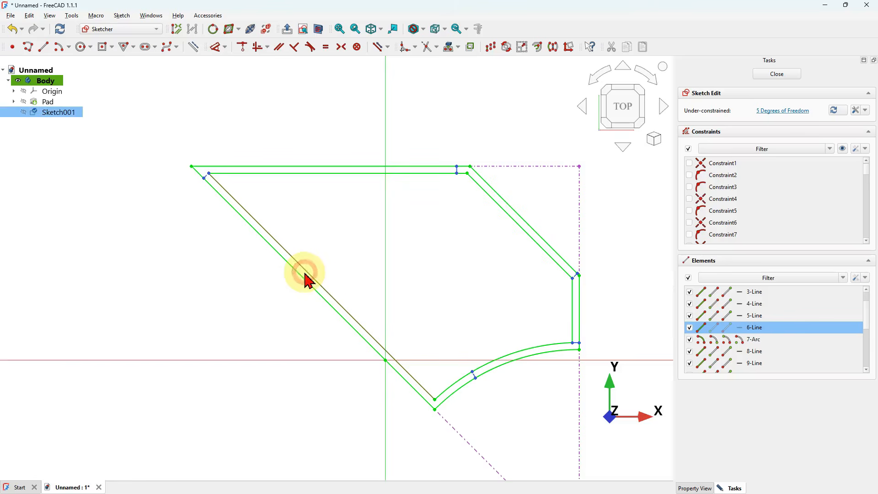
{"action": "left_click", "coordinate": [320, 300]}
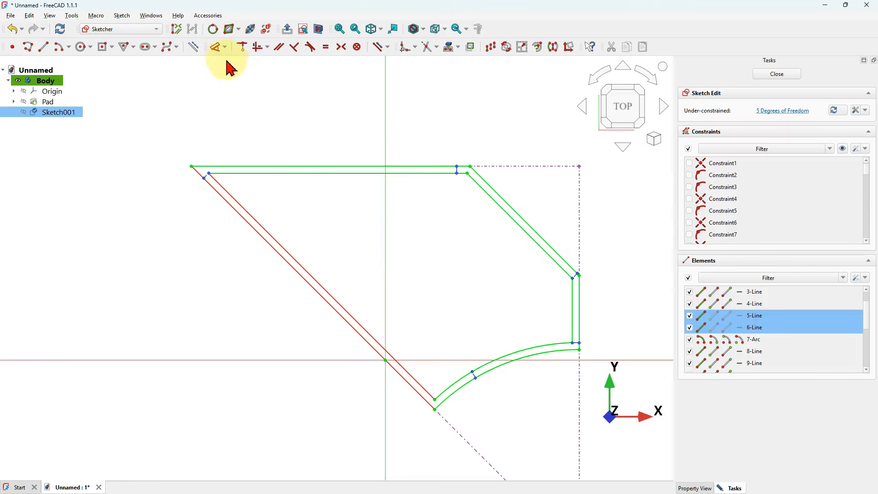
{"action": "left_click", "coordinate": [193, 48]}
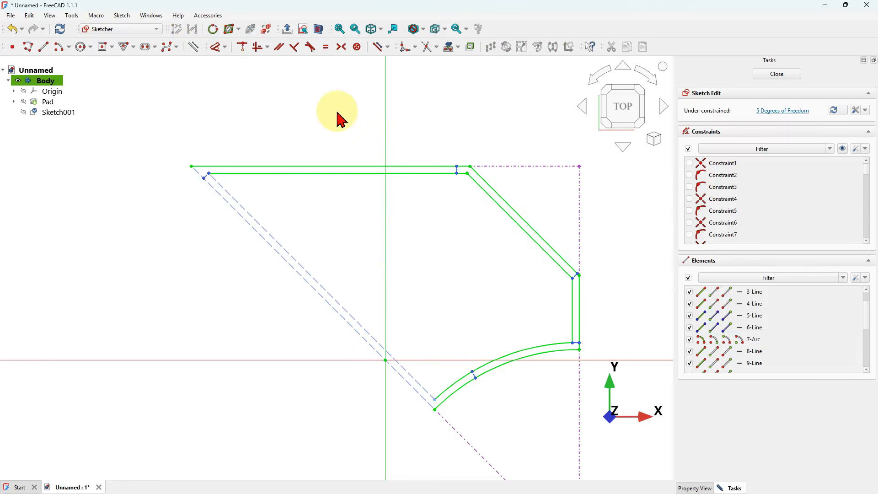
- Draw a short polyline from the inner offset's stray top-left vertex to the outer profile's top-left corner
{"action": "scroll", "coordinate": [338, 118], "scroll_direction": "down", "scroll_amount": 2}
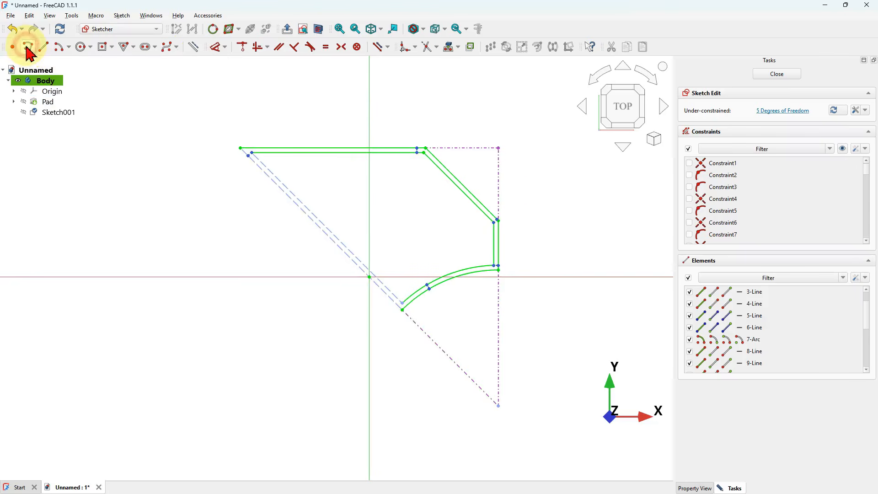
{"action": "left_click", "coordinate": [206, 44]}
{"action": "scroll", "coordinate": [246, 133], "scroll_direction": "up", "scroll_amount": 4}
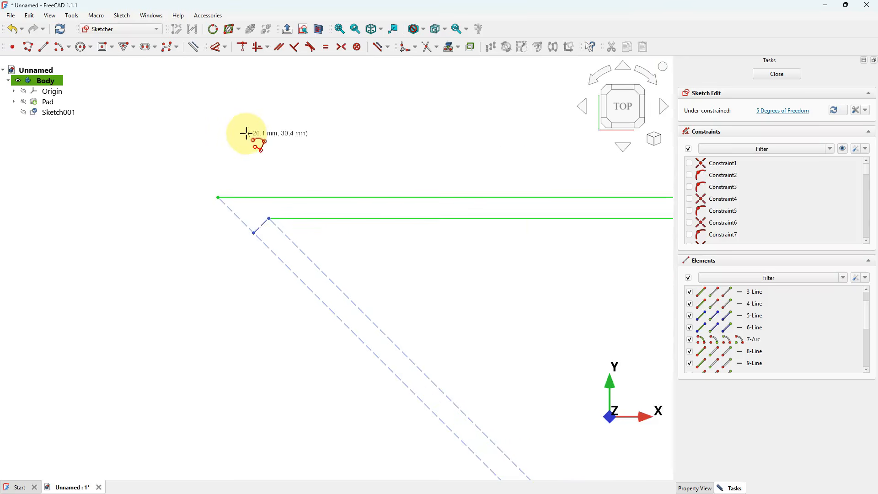
{"action": "scroll", "coordinate": [264, 217], "scroll_direction": "up", "scroll_amount": 3}
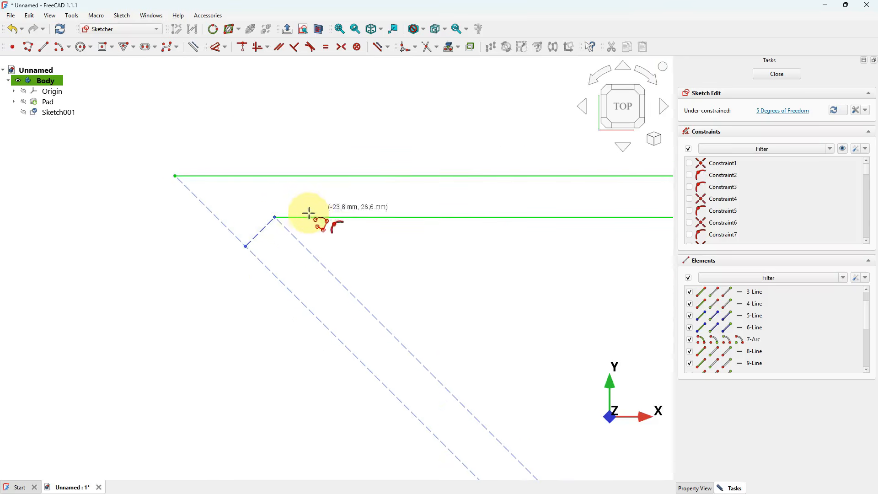
{"action": "scroll", "coordinate": [347, 181], "scroll_direction": "down", "scroll_amount": 2}
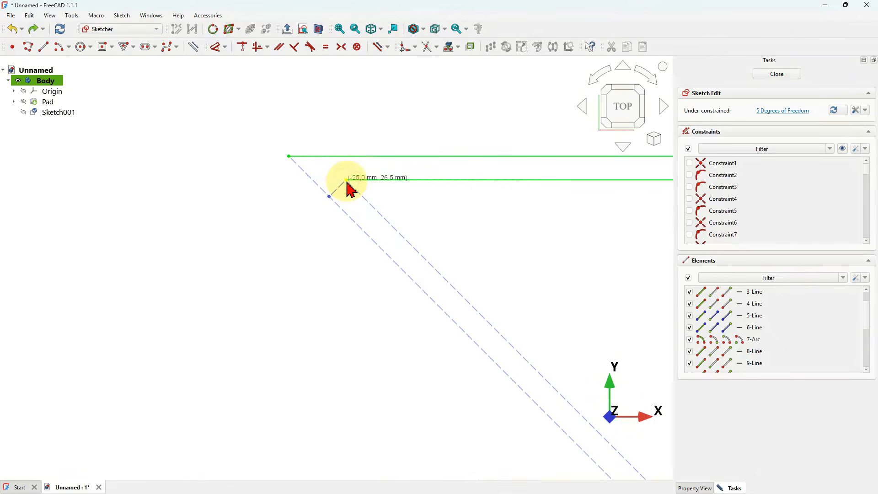
{"action": "left_click", "coordinate": [347, 181]}
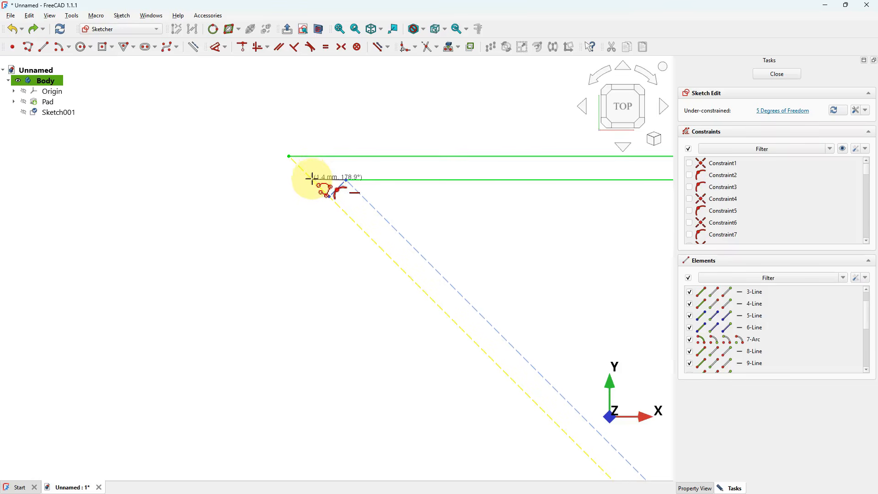
{"action": "left_click", "coordinate": [290, 155]}
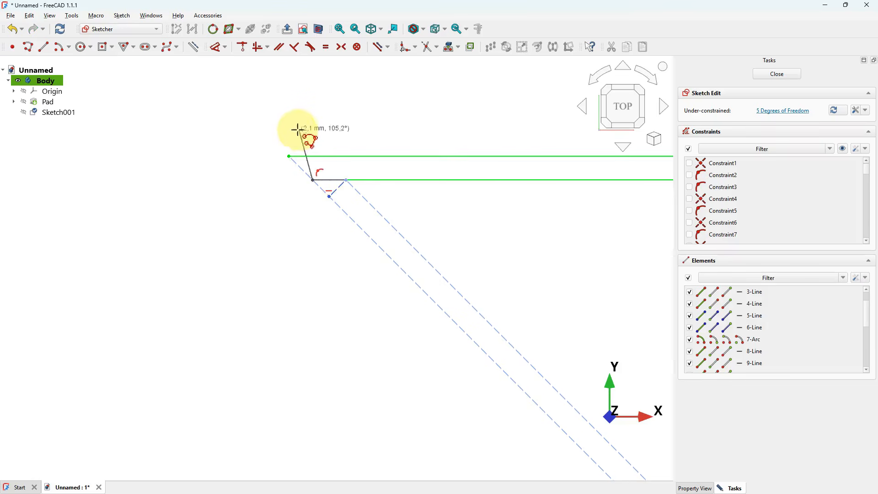
{"action": "left_click", "coordinate": [289, 156]}
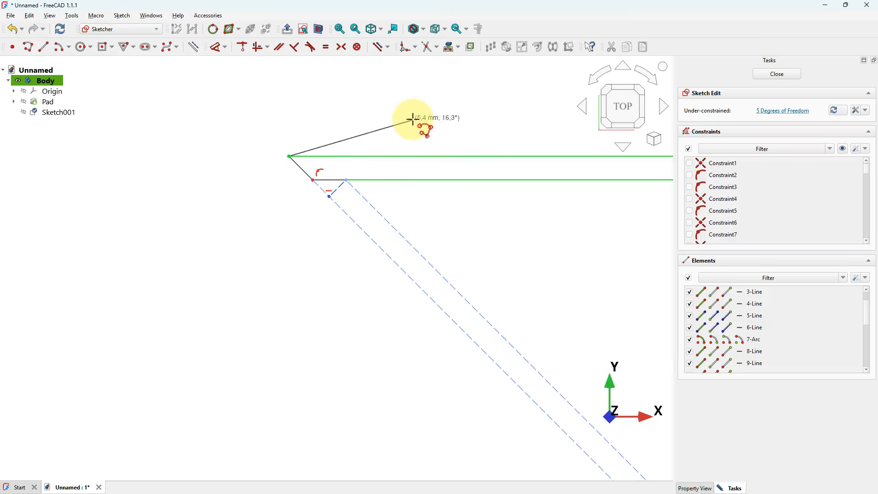
{"action": "left_click", "coordinate": [352, 106]}
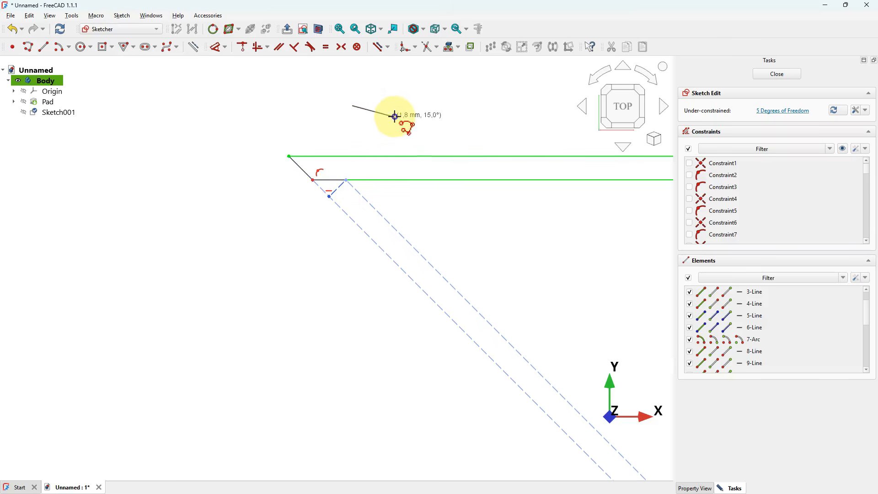
{"action": "scroll", "coordinate": [320, 174], "scroll_direction": "up", "scroll_amount": 5}
{"action": "mouse_move", "coordinate": [349, 249]}
{"action": "left_mouse_down"}
{"action": "mouse_move", "coordinate": [323, 221]}
{"action": "mouse_move", "coordinate": [355, 254]}
{"action": "mouse_move", "coordinate": [331, 227]}
{"action": "left_mouse_up"}
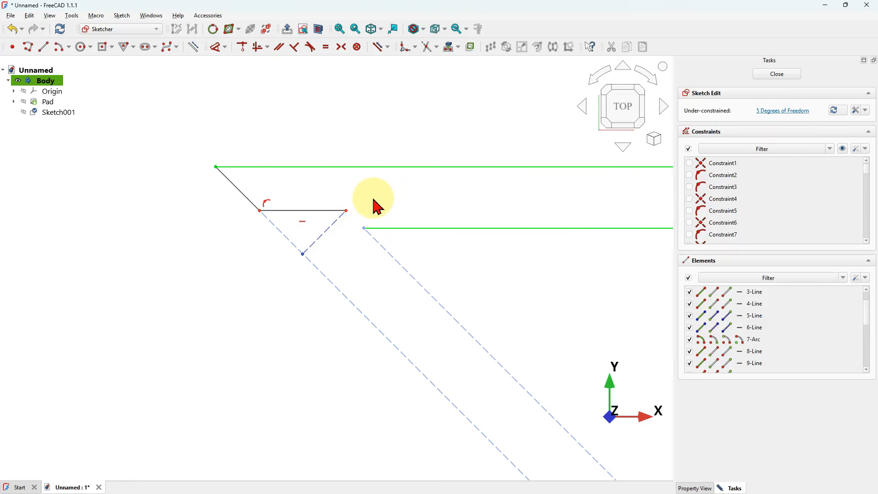
- Join the short line's end to the inner top line's endpoint and constrain the short line horizontal
{"action": "left_click", "coordinate": [347, 214]}
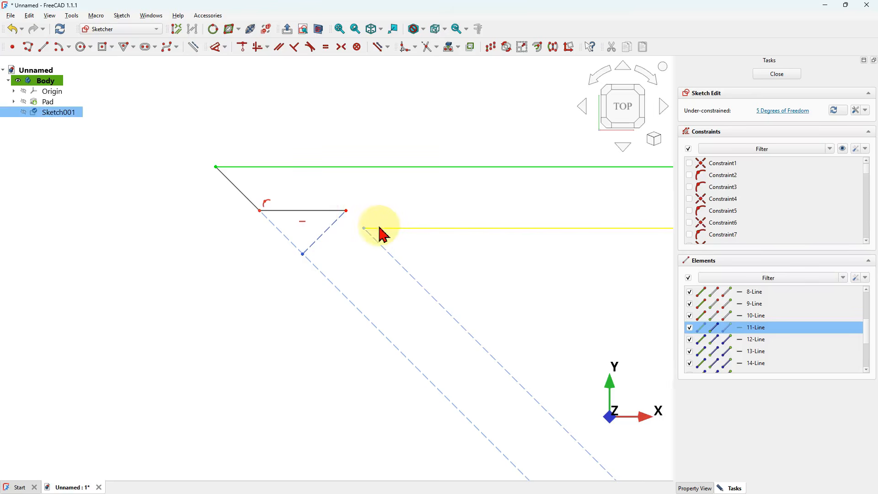
{"action": "left_click", "coordinate": [364, 228]}
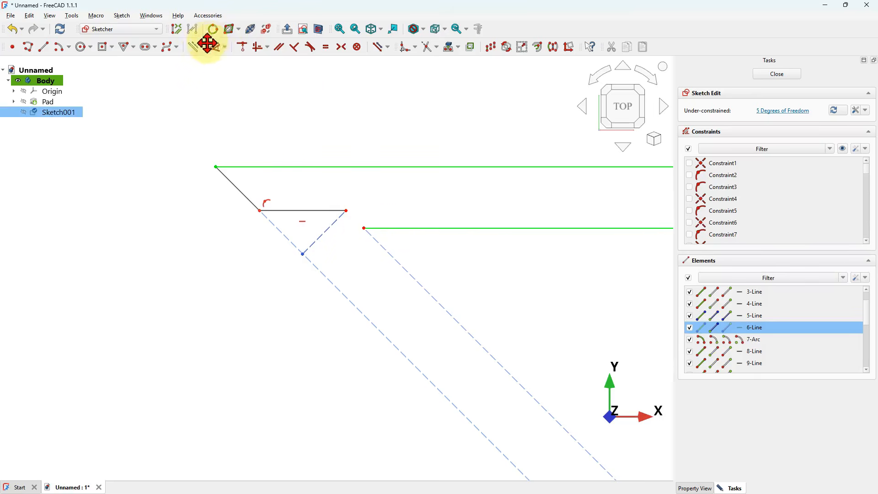
{"action": "left_click", "coordinate": [243, 48]}
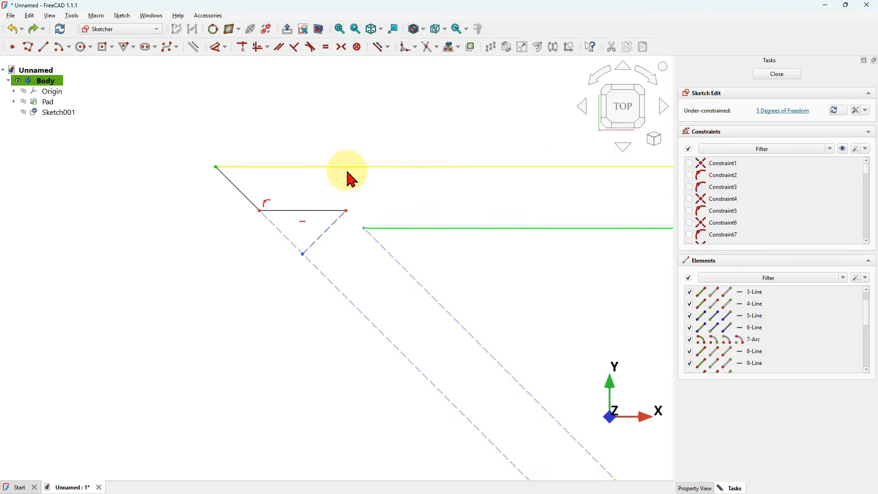
{"action": "left_click", "coordinate": [347, 213]}
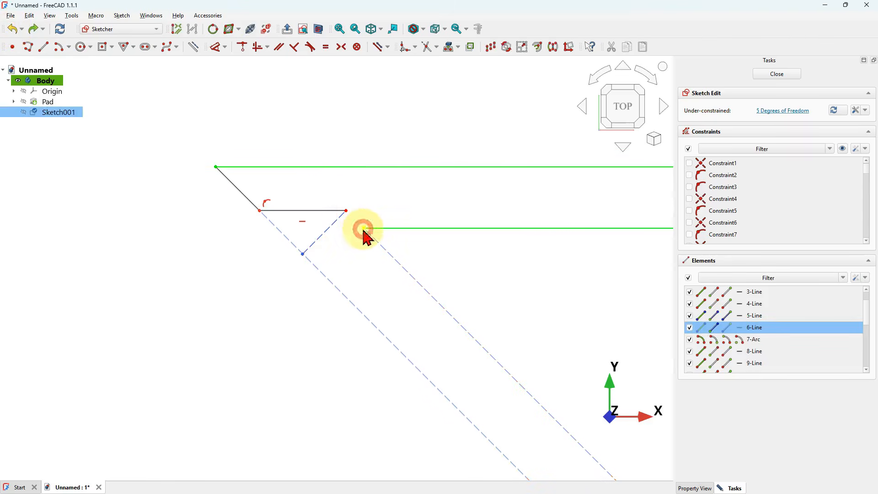
{"action": "left_click", "coordinate": [268, 48]}
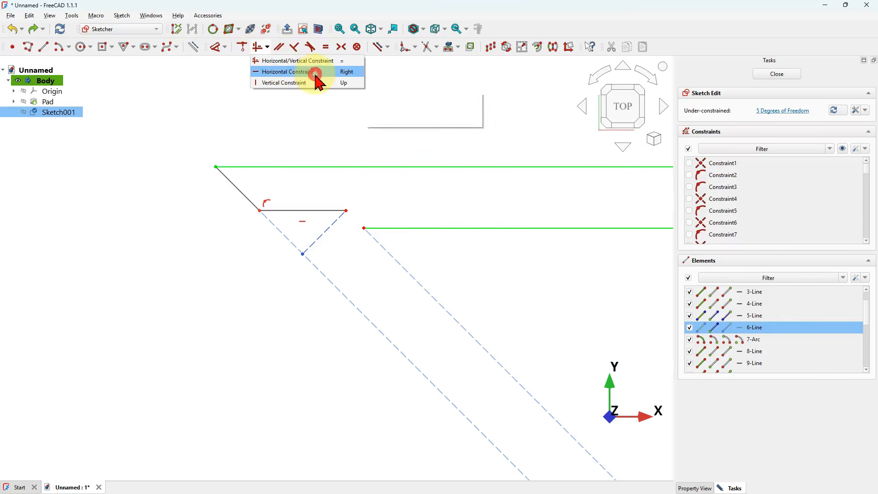
{"action": "left_click", "coordinate": [311, 72]}
{"action": "scroll", "coordinate": [241, 151], "scroll_direction": "down", "scroll_amount": 5}
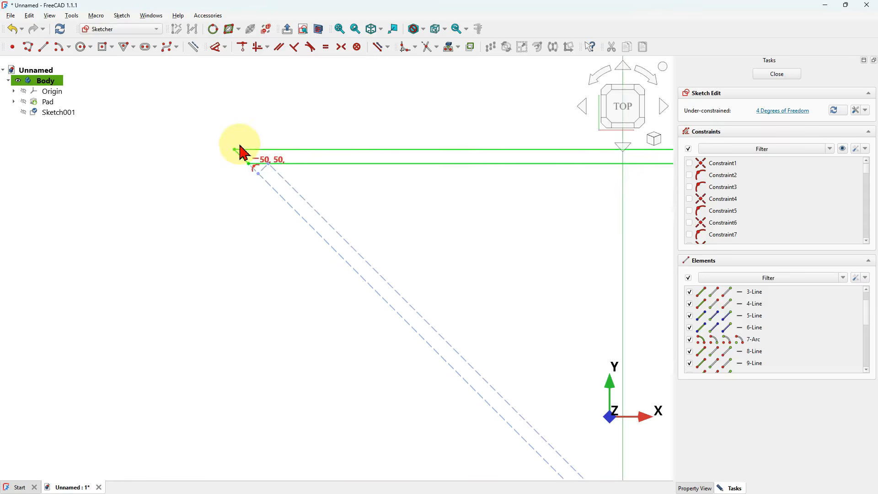
{"action": "scroll", "coordinate": [470, 353], "scroll_direction": "up", "scroll_amount": 4}
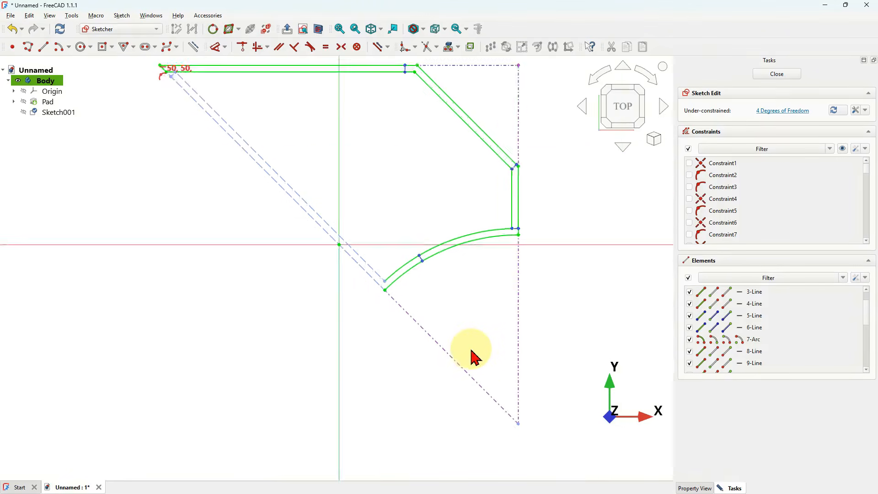
- Draw an arc centred on the triangle's lower corner, starting and ending near the inner arc's lower-left end
{"action": "left_click", "coordinate": [58, 47]}
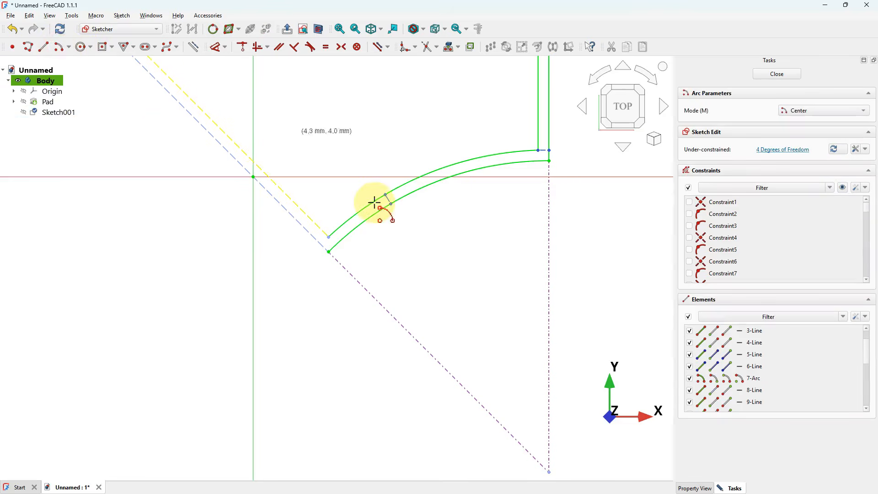
{"action": "scroll", "coordinate": [427, 251], "scroll_direction": "down", "scroll_amount": 3}
{"action": "left_click", "coordinate": [493, 369]}
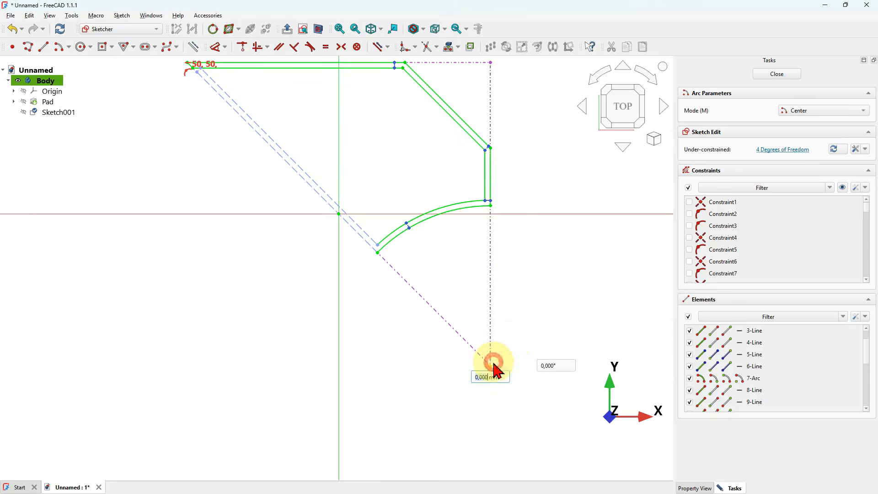
{"action": "scroll", "coordinate": [493, 369], "scroll_direction": "up", "scroll_amount": 2}
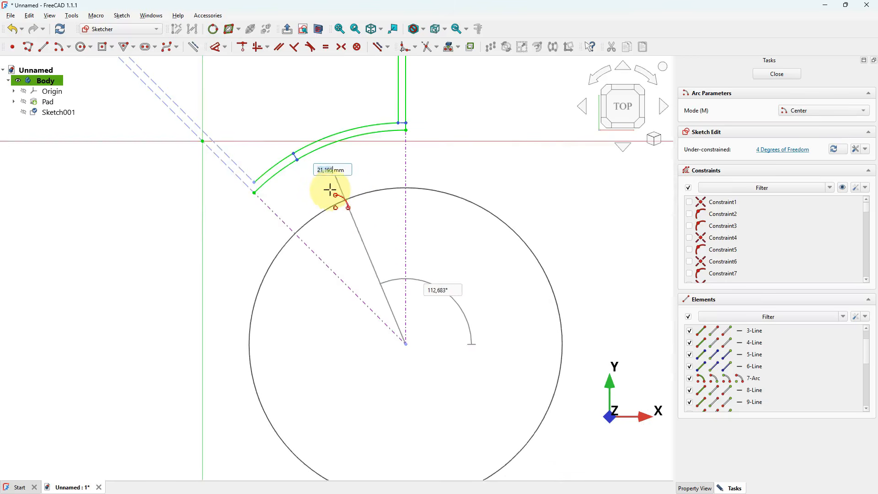
{"action": "scroll", "coordinate": [250, 132], "scroll_direction": "up", "scroll_amount": 5}
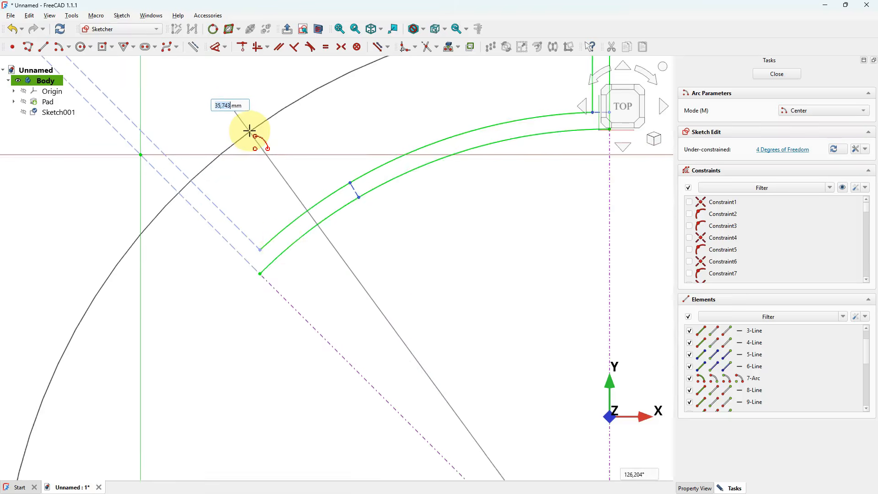
{"action": "left_click", "coordinate": [256, 249]}
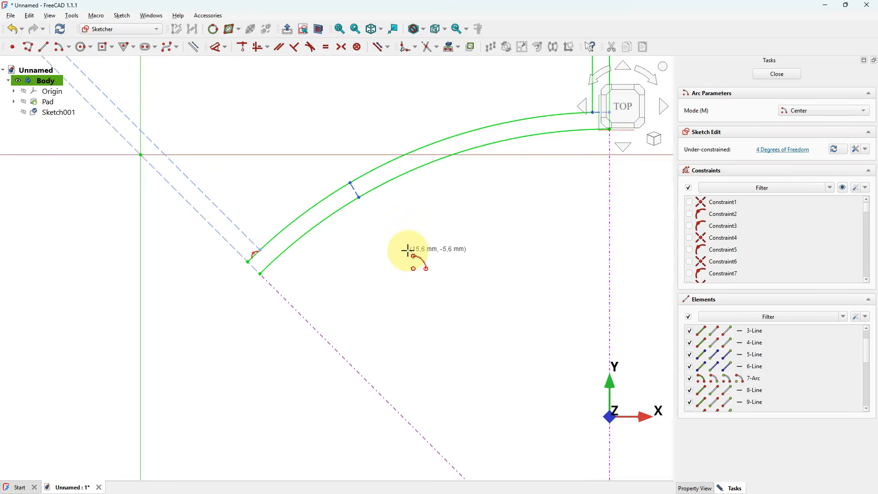
{"action": "scroll", "coordinate": [407, 250], "scroll_direction": "down", "scroll_amount": 4}
{"action": "left_click", "coordinate": [339, 252]}
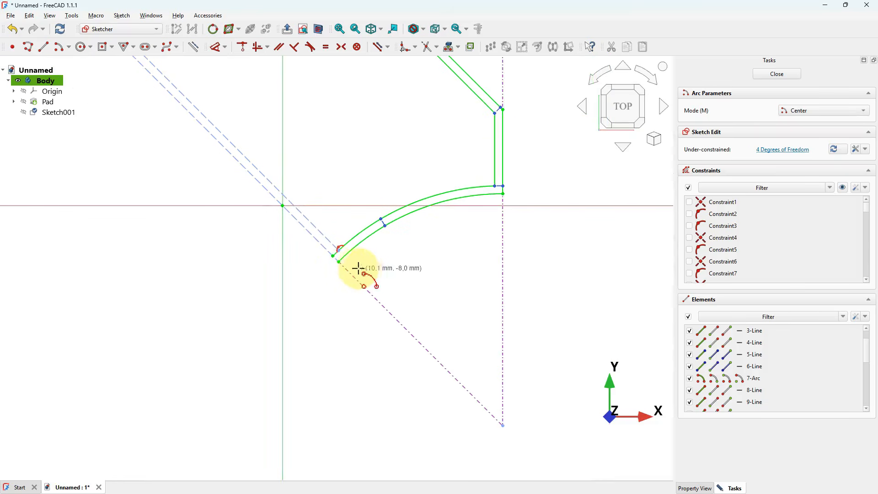
{"action": "scroll", "coordinate": [372, 275], "scroll_direction": "up", "scroll_amount": 3}
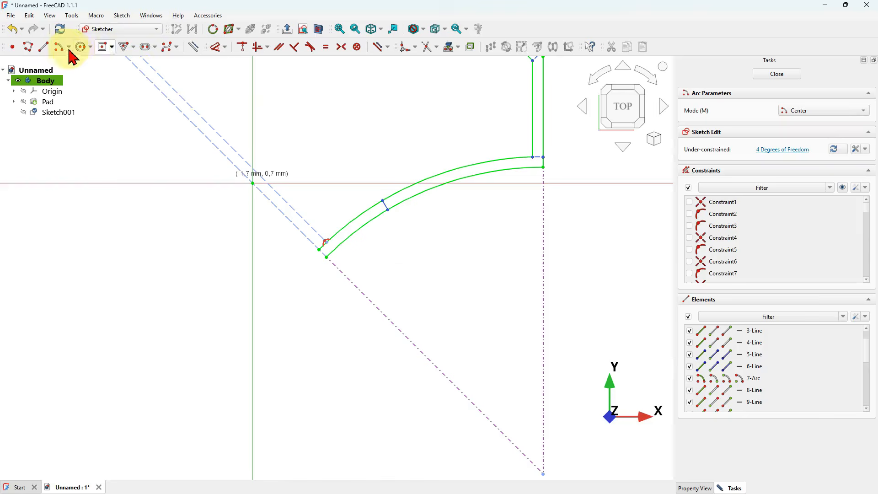
- Draw a 1 mm line at -45° closing the gap between the inner and outer arcs' lower-left ends
{"action": "left_click", "coordinate": [46, 48]}
{"action": "scroll", "coordinate": [352, 221], "scroll_direction": "up", "scroll_amount": 3}
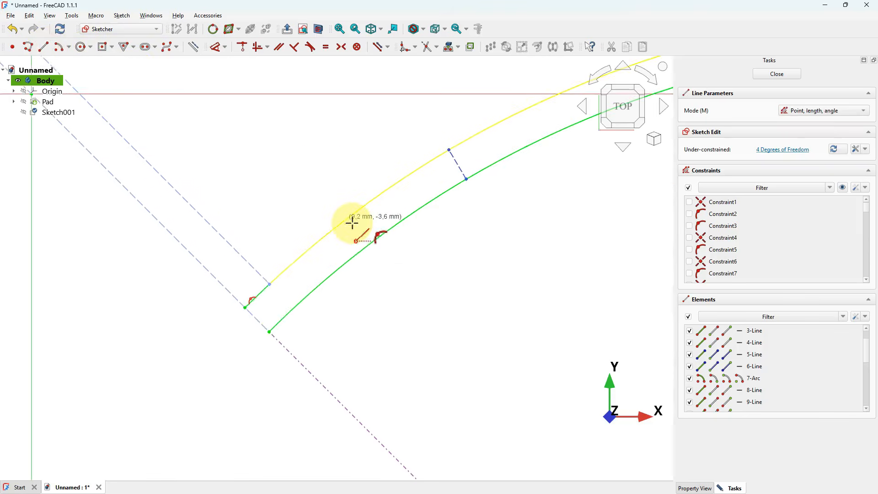
{"action": "left_click", "coordinate": [247, 308]}
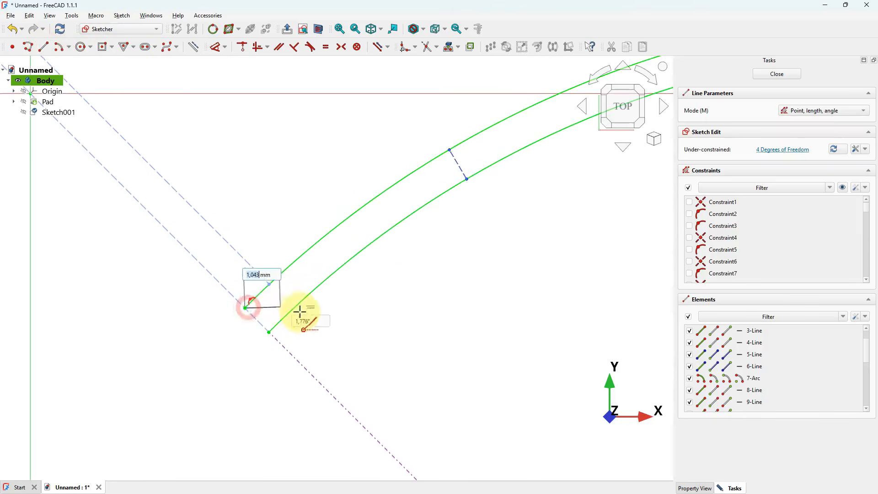
{"action": "left_click", "coordinate": [270, 332]}
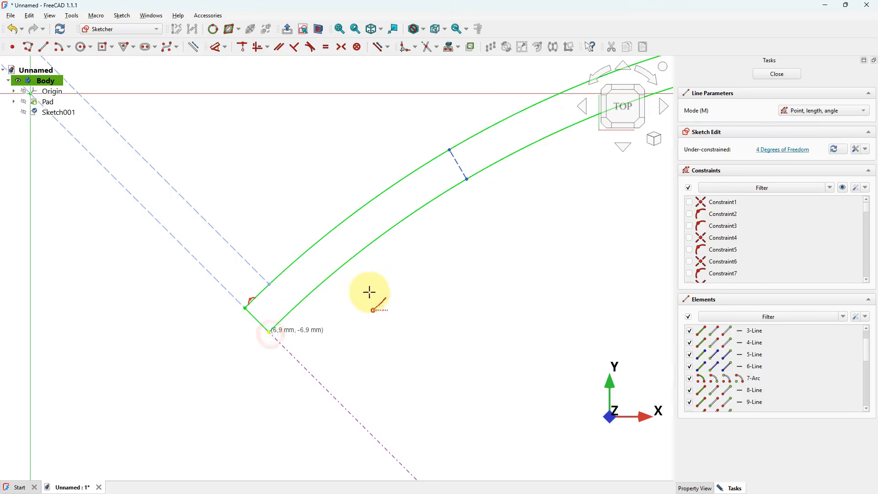
{"action": "right_click", "coordinate": [397, 286]}
{"action": "scroll", "coordinate": [447, 286], "scroll_direction": "down", "scroll_amount": 2}
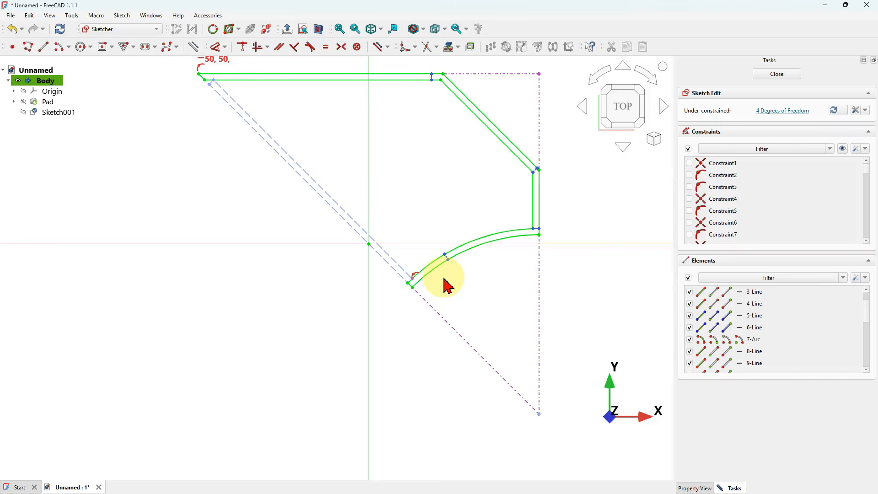
{"action": "scroll", "coordinate": [443, 278], "scroll_direction": "down", "scroll_amount": 3}
{"action": "scroll", "coordinate": [457, 220], "scroll_direction": "up", "scroll_amount": 3}
{"action": "scroll", "coordinate": [457, 219], "scroll_direction": "down", "scroll_amount": 1}
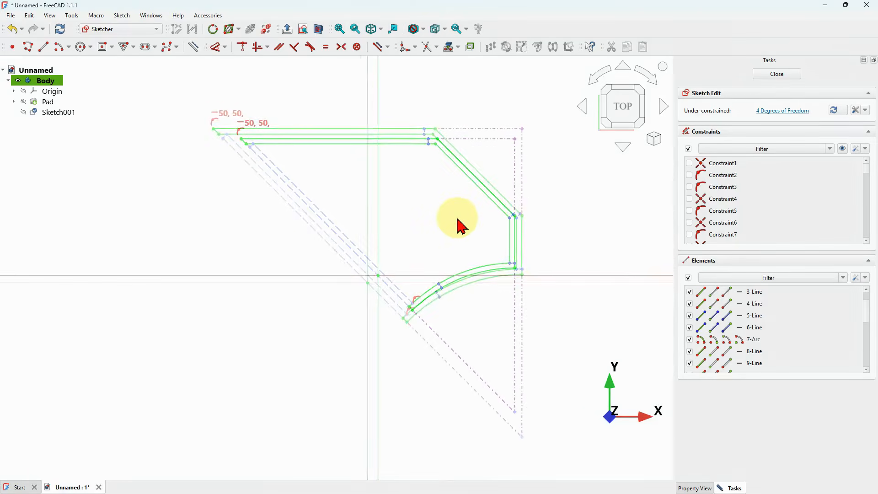
{"action": "scroll", "coordinate": [404, 201], "scroll_direction": "up", "scroll_amount": 1}
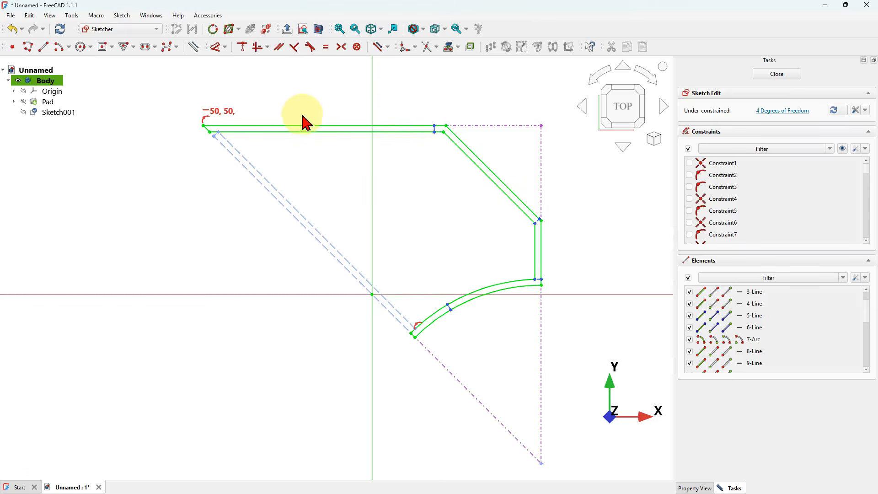
- Sketch a slot 10 mm long with a 3 mm radius inside the profile near its top-left corner
{"action": "left_click", "coordinate": [144, 47]}
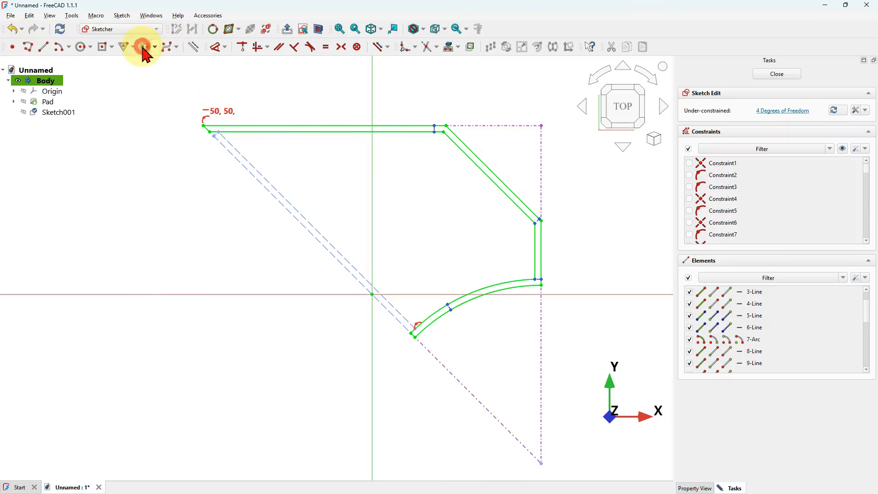
{"action": "left_click", "coordinate": [291, 173]}
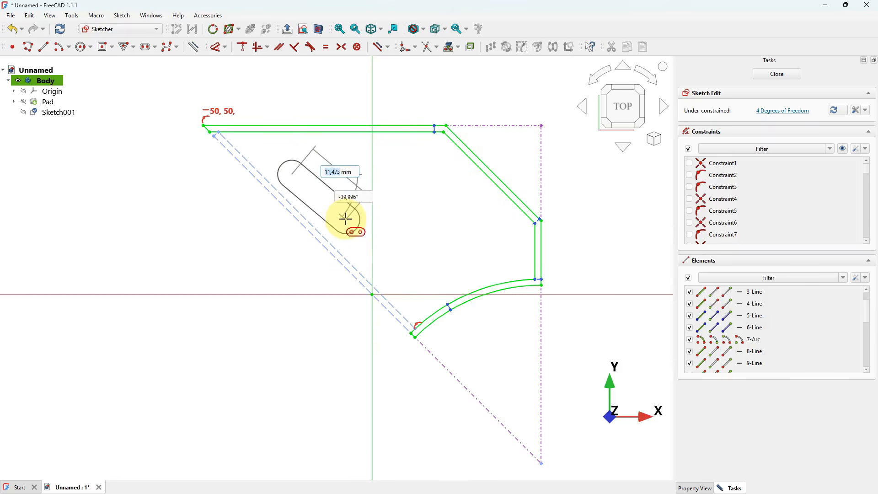
{"action": "type", "text": "10"}
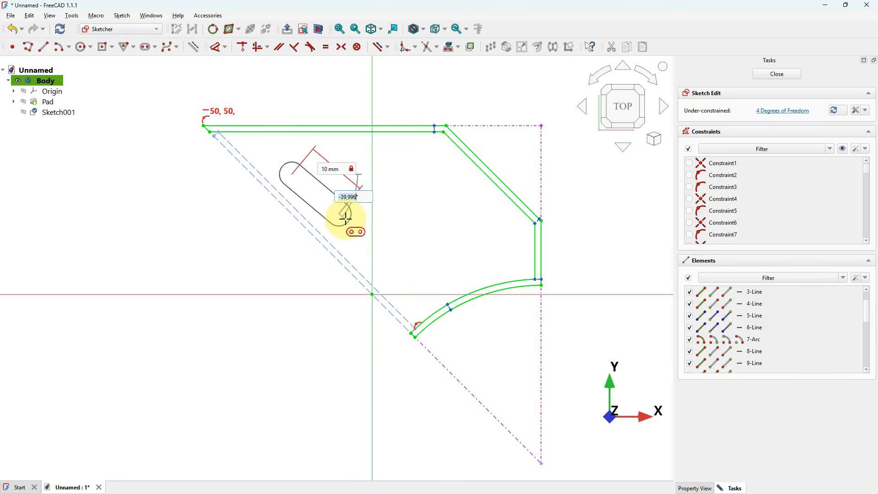
{"action": "left_click", "coordinate": [396, 239]}
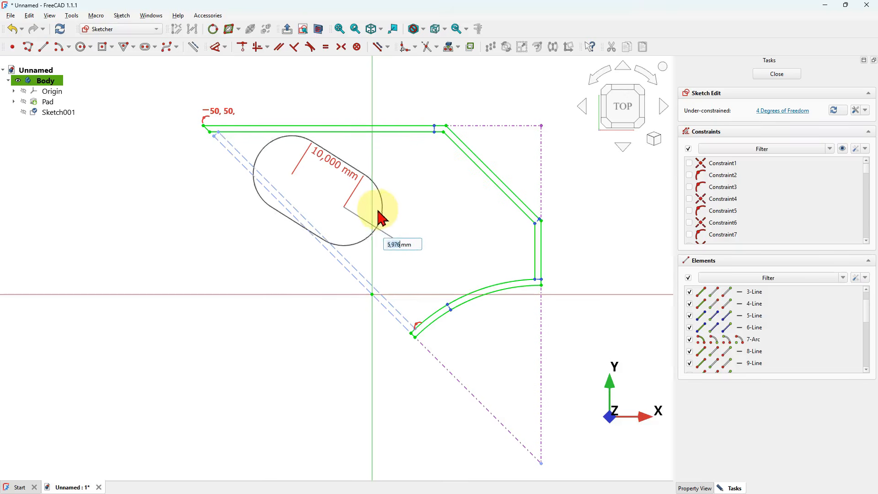
{"action": "type", "text": "3"}
{"action": "key", "text": "Return"}
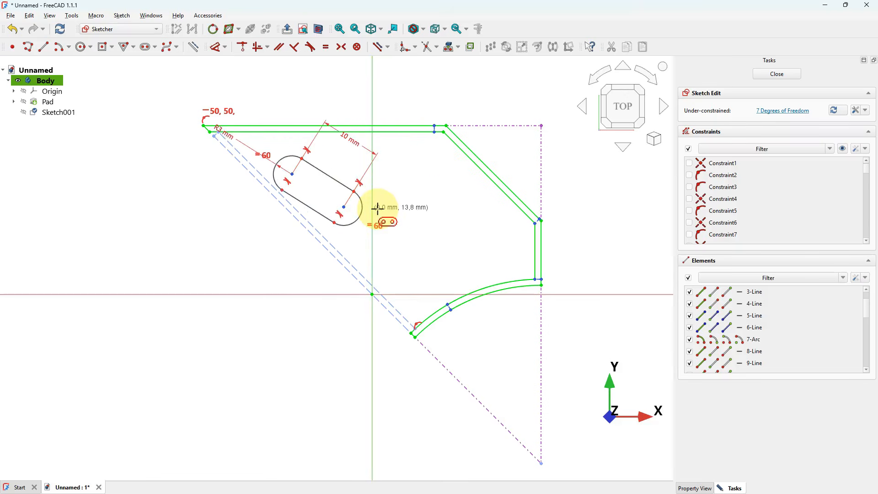
{"action": "right_click", "coordinate": [452, 195]}
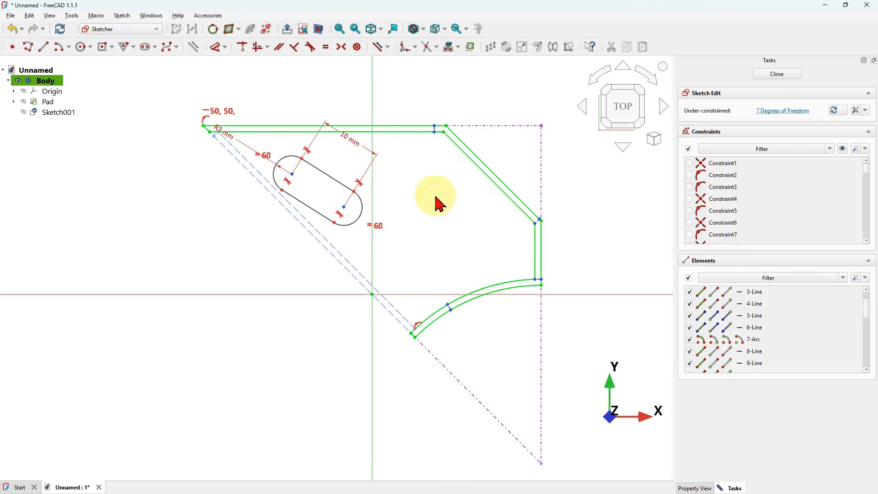
- Constrain the slot's lower straight side parallel to the profile's inner diagonal edge
{"action": "scroll", "coordinate": [297, 180], "scroll_direction": "up", "scroll_amount": 3}
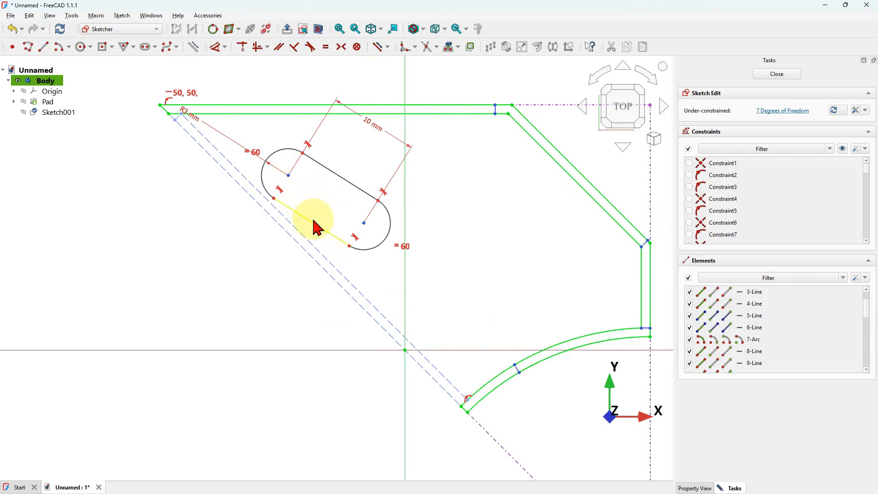
{"action": "left_click", "coordinate": [317, 228]}
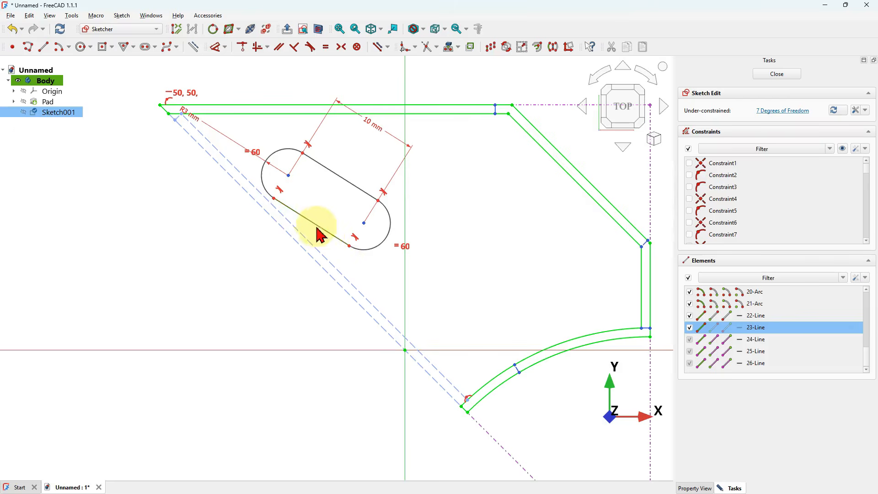
{"action": "left_click", "coordinate": [315, 273]}
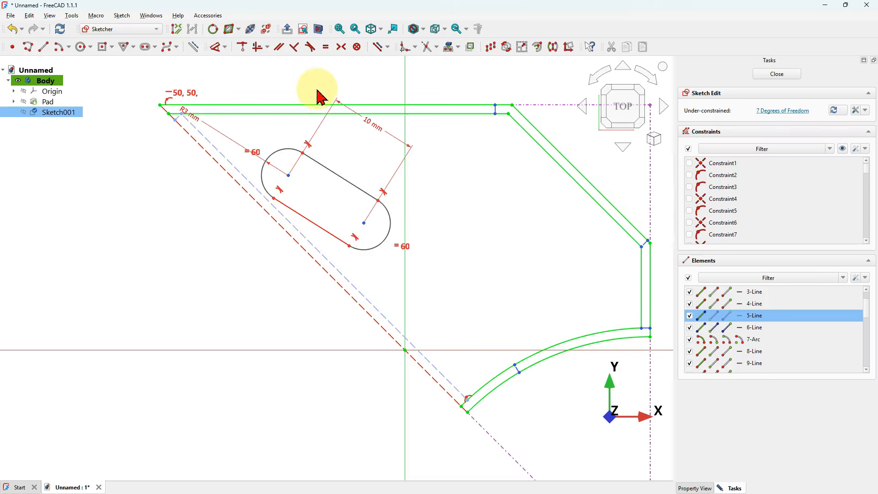
{"action": "left_click", "coordinate": [278, 48]}
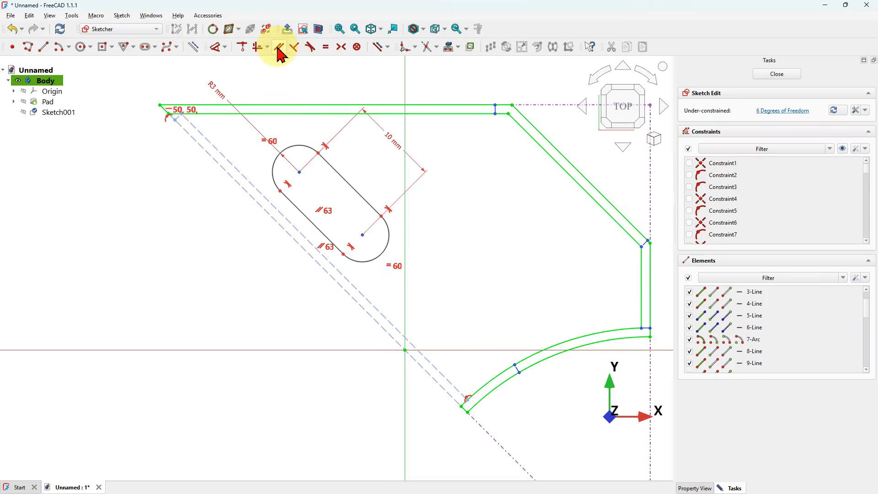
- Draw a 12 mm circle inside the profile to the right of the slot
{"action": "scroll", "coordinate": [330, 160], "scroll_direction": "down", "scroll_amount": 1}
{"action": "middle_click_drag", "start_coordinate": [329, 161], "coordinate": [286, 211]}
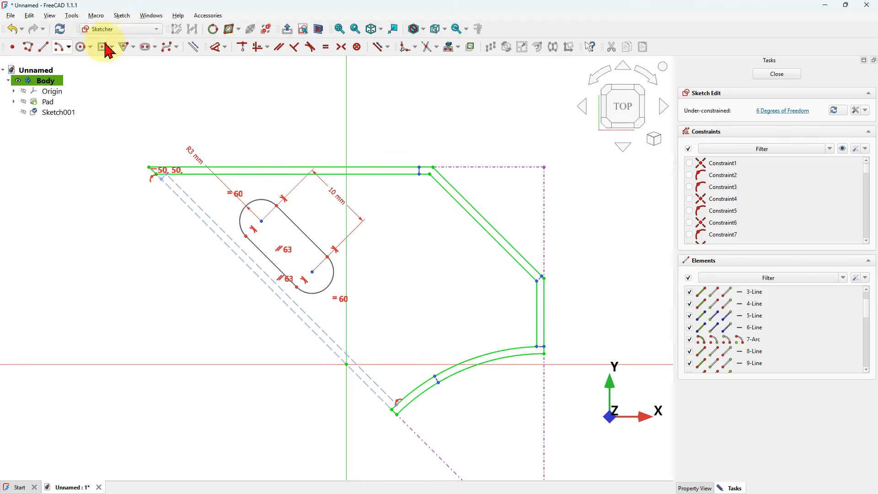
{"action": "left_click", "coordinate": [80, 46]}
{"action": "left_click", "coordinate": [438, 264]}
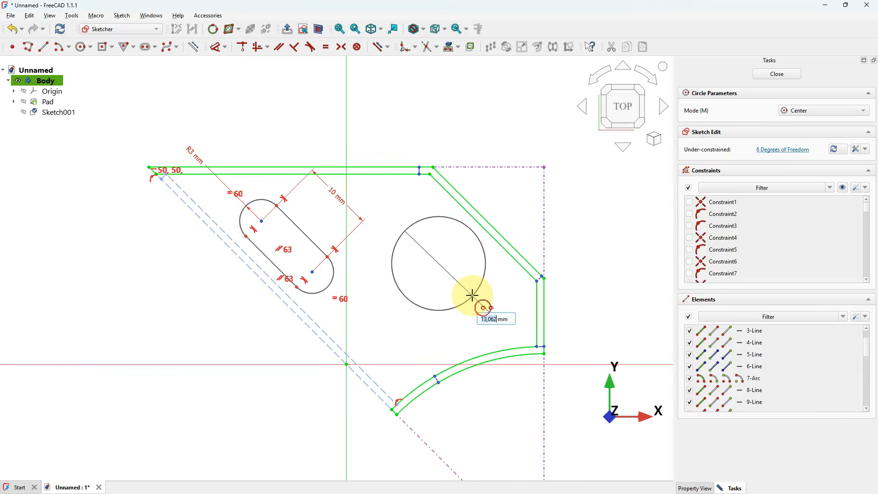
{"action": "type", "text": "12"}
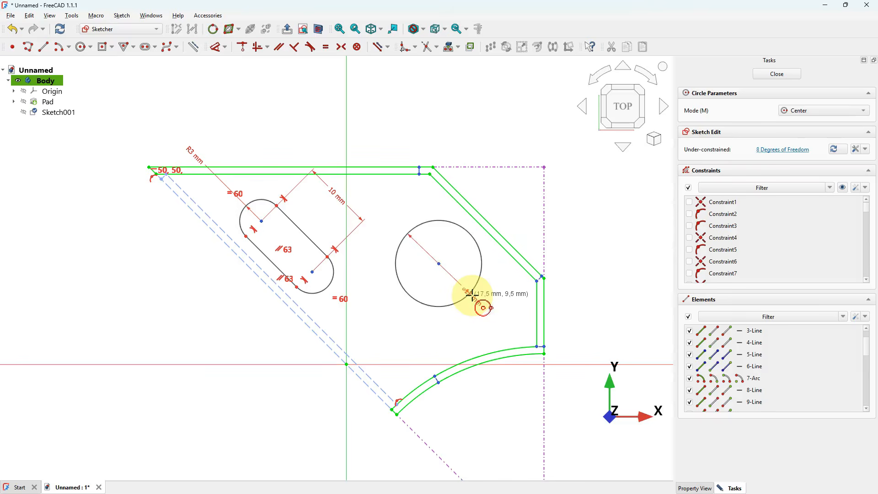
{"action": "right_click", "coordinate": [536, 290]}
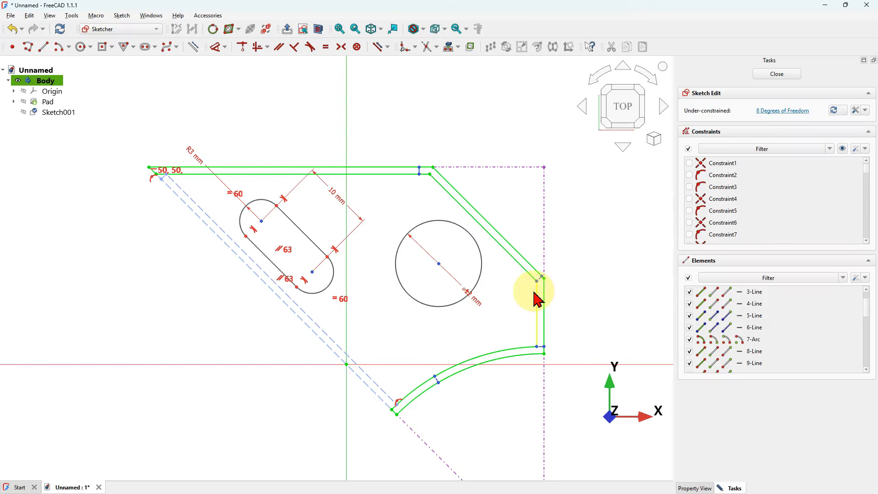
- Set the horizontal distance from the profile's top-left corner to the slot's upper arc centre to 16 mm
{"action": "left_click", "coordinate": [215, 47]}
{"action": "scroll", "coordinate": [443, 137], "scroll_direction": "down", "scroll_amount": 3}
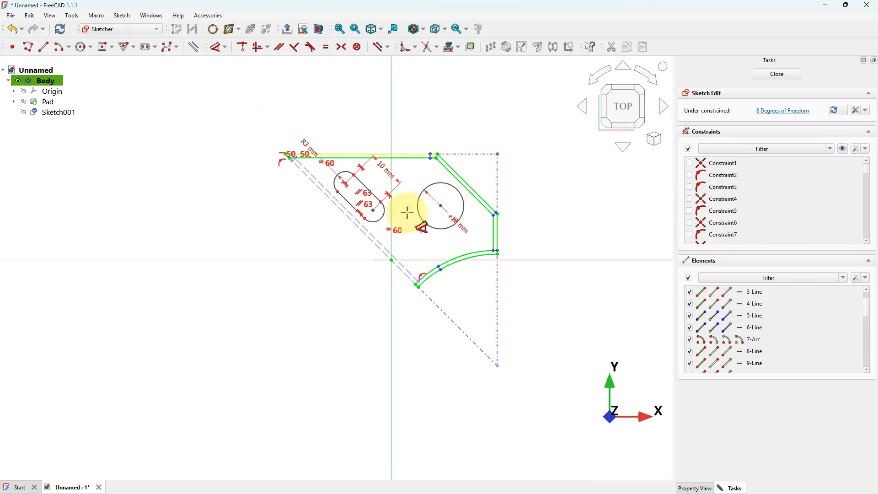
{"action": "scroll", "coordinate": [359, 175], "scroll_direction": "up", "scroll_amount": 3}
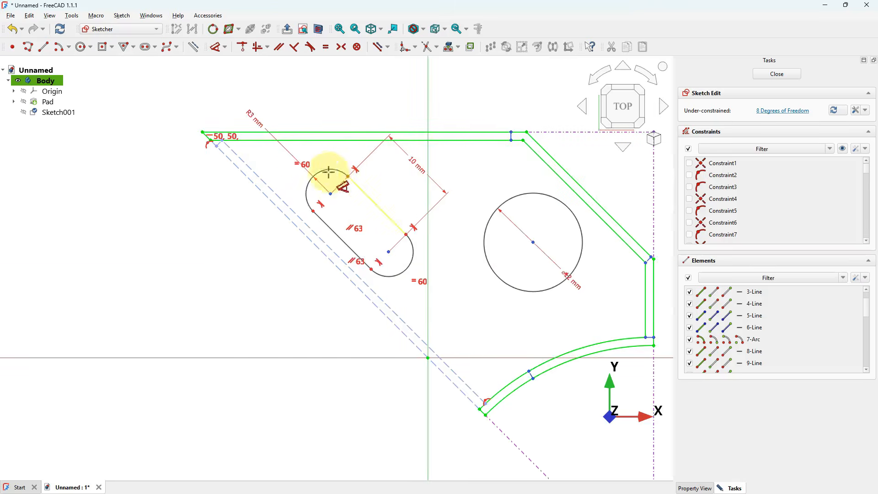
{"action": "left_click", "coordinate": [328, 195]}
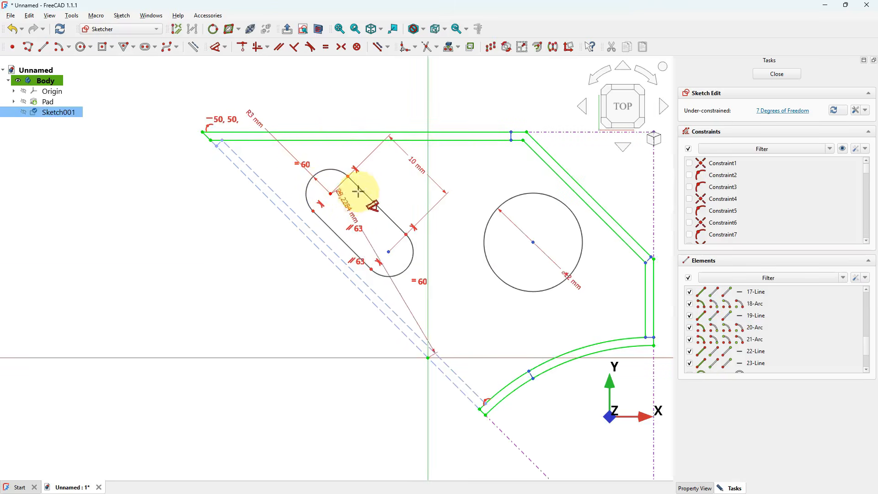
{"action": "left_click", "coordinate": [204, 131]}
{"action": "left_click", "coordinate": [284, 83]}
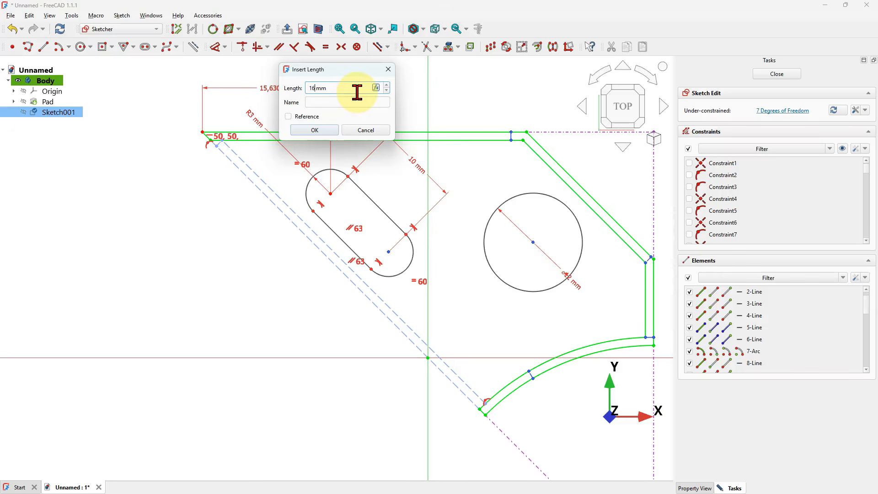
{"action": "key", "text": "Return"}
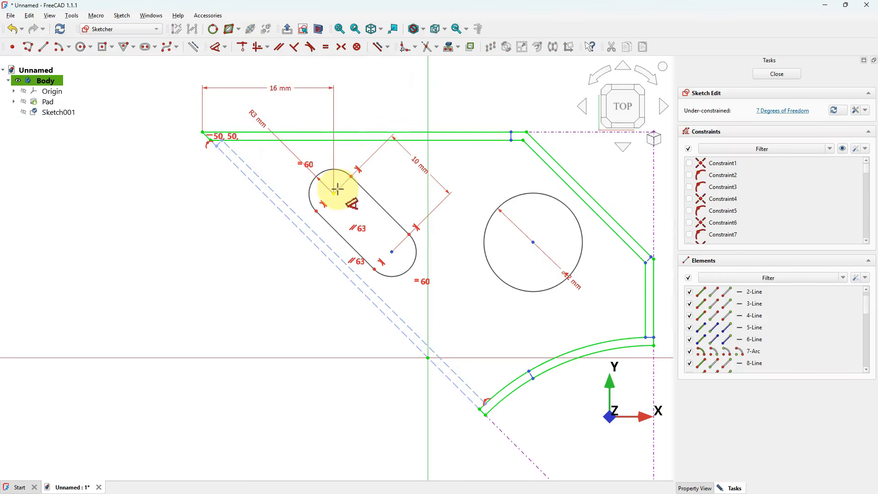
- Dimension the slot's upper arc centre 5 mm from the profile's inner diagonal edge
{"action": "left_click", "coordinate": [338, 189]}
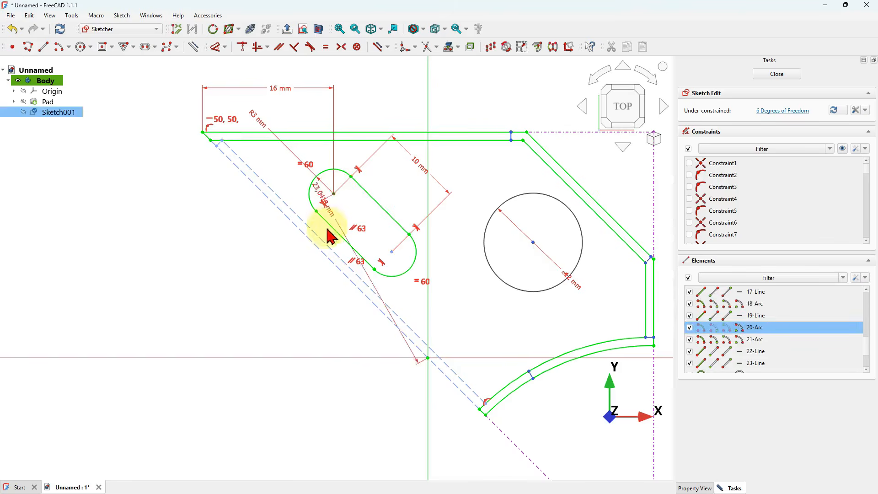
{"action": "left_click", "coordinate": [322, 252]}
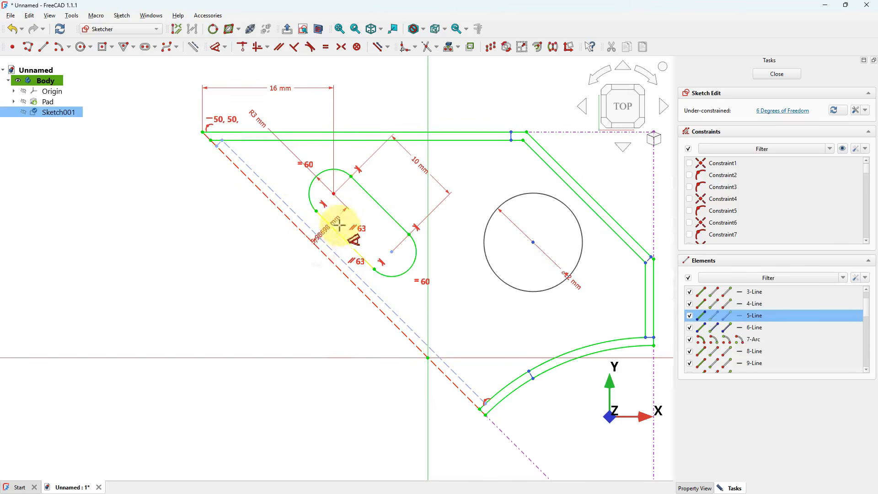
{"action": "left_click", "coordinate": [285, 175]}
{"action": "key", "text": "Return"}
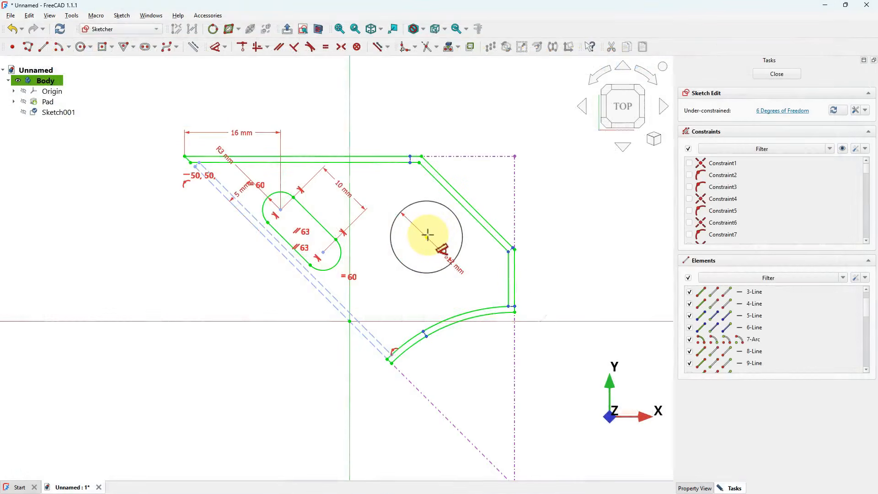
- Set the horizontal distance from the circle's centre to the triangle's top-right corner to 15,5 mm
{"action": "left_click", "coordinate": [427, 235]}
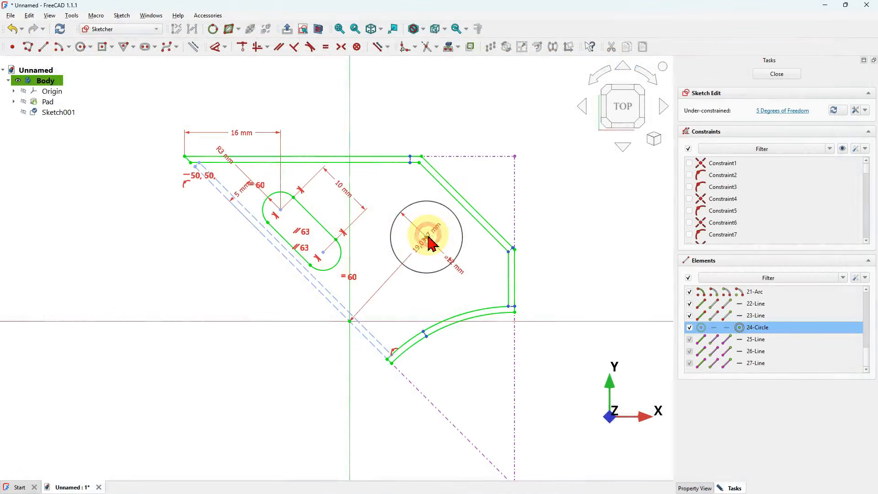
{"action": "left_click", "coordinate": [513, 154]}
{"action": "left_click", "coordinate": [473, 92]}
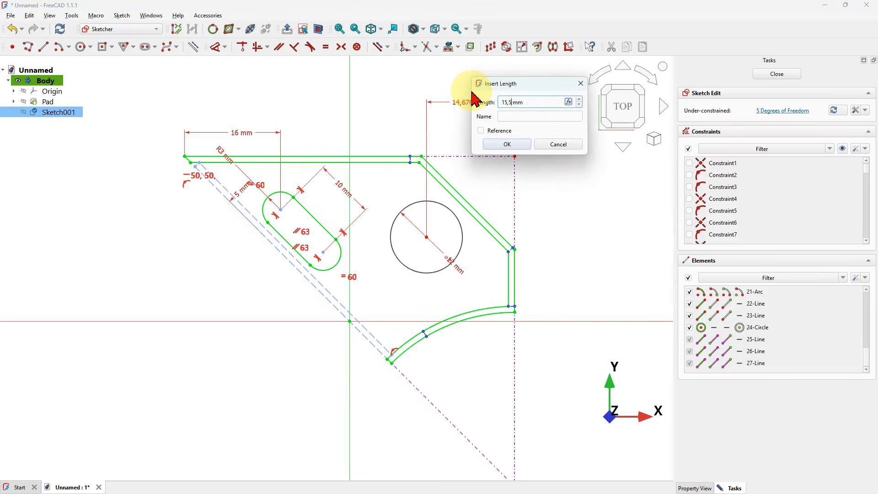
{"action": "key", "text": "Return"}
- Set the vertical distance from the circle's centre to the triangle's top-right corner to 15,5 mm
{"action": "left_click", "coordinate": [454, 221]}
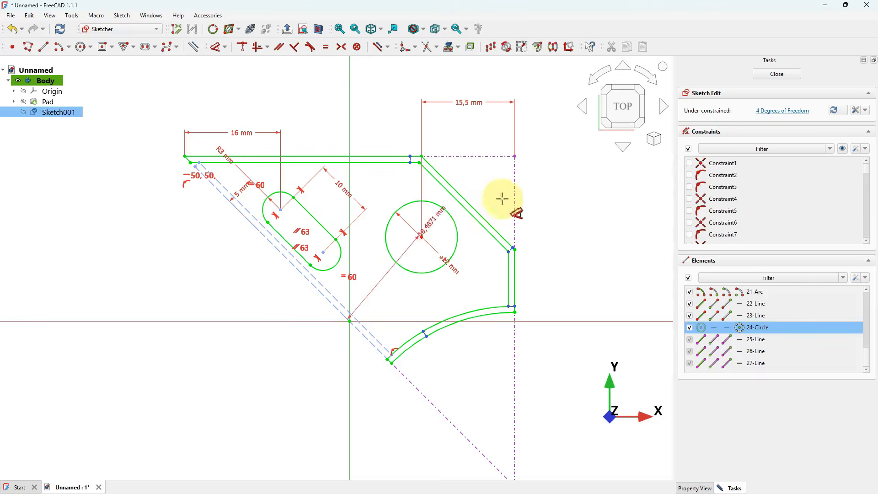
{"action": "left_click", "coordinate": [520, 152]}
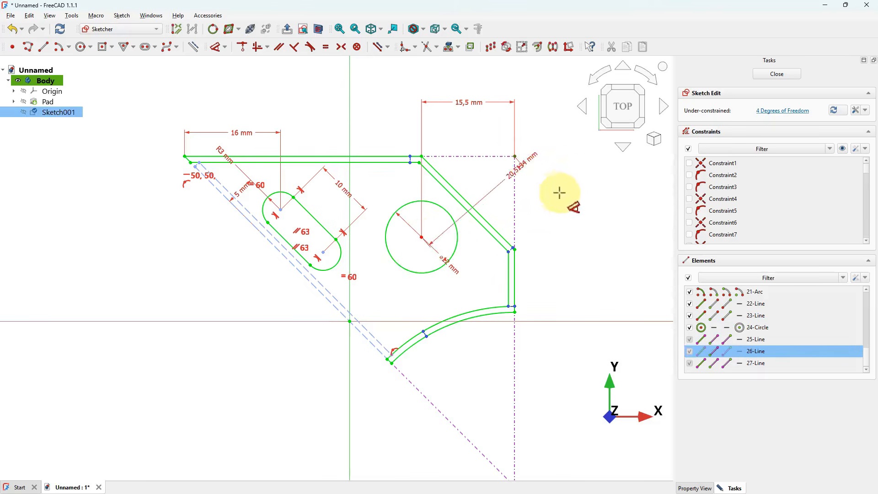
{"action": "left_click", "coordinate": [583, 198]}
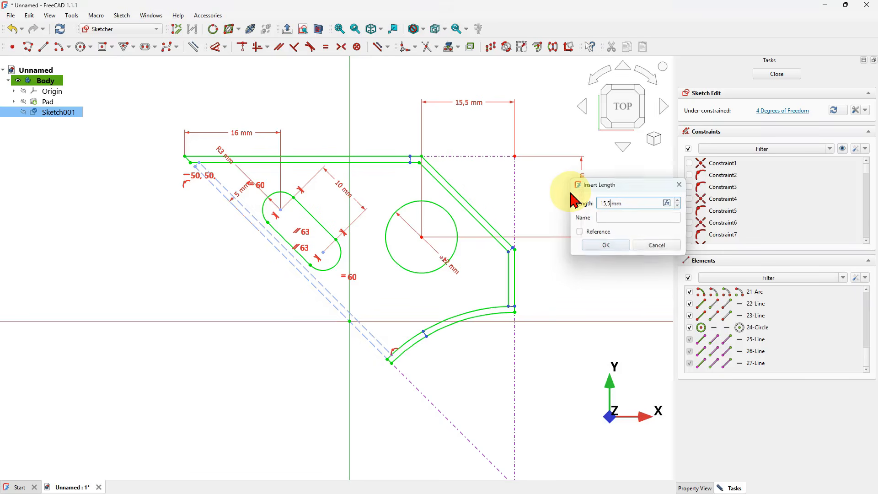
{"action": "type", "text": "15,5"}
{"action": "key", "text": "Return"}
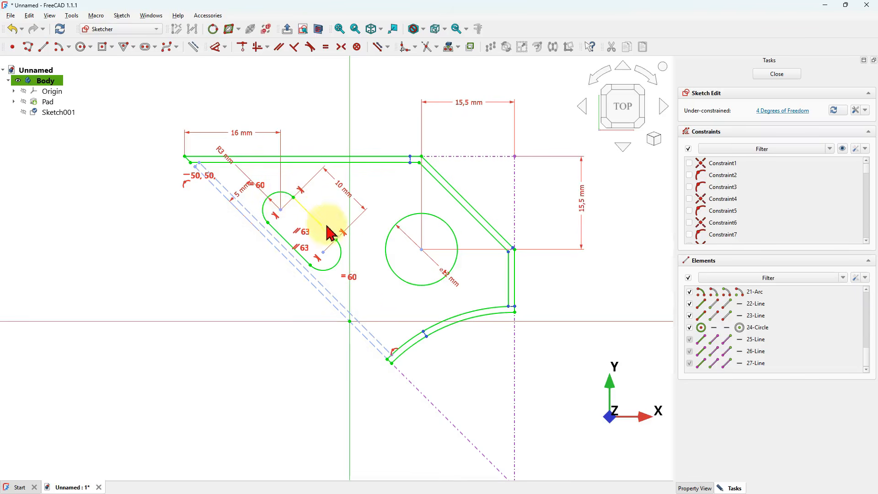
- Offset the whole slot by -1 mm with arc corners to form a surrounding loop, and close the sketch
{"action": "scroll", "coordinate": [295, 218], "scroll_direction": "up", "scroll_amount": 3}
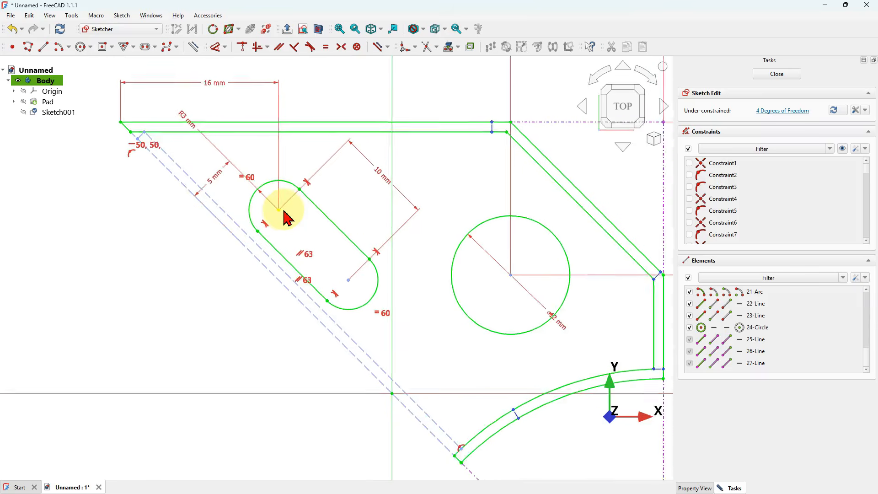
{"action": "double_click", "coordinate": [327, 213]}
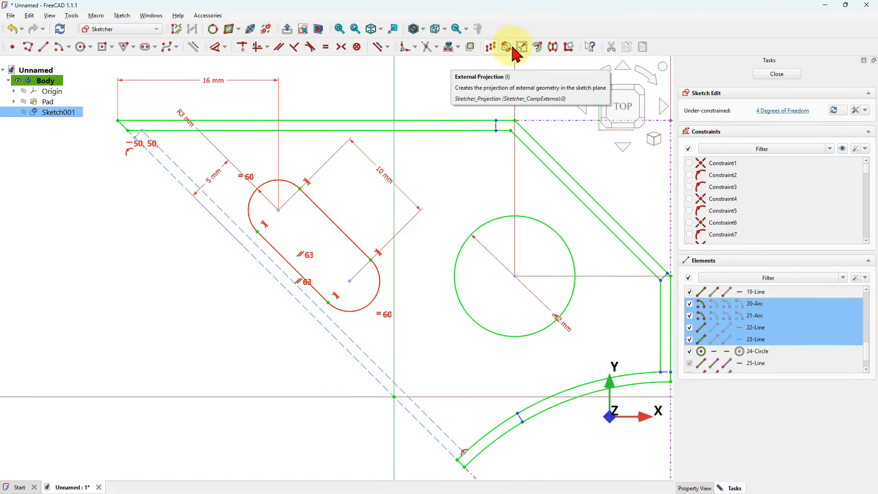
{"action": "left_click", "coordinate": [537, 48]}
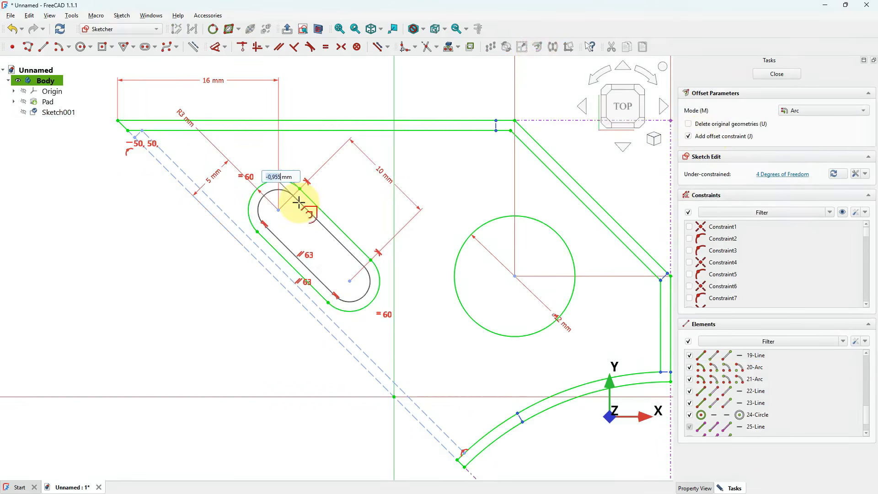
{"action": "type", "text": "-1"}
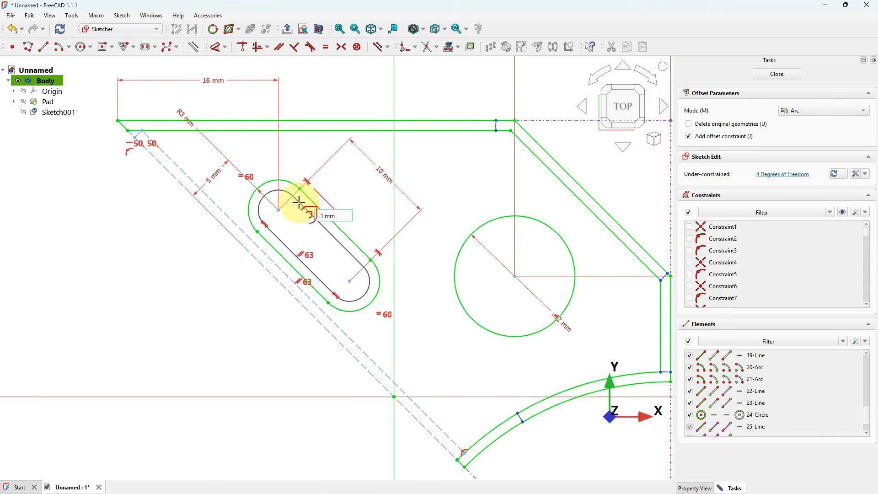
{"action": "key", "text": "Return"}
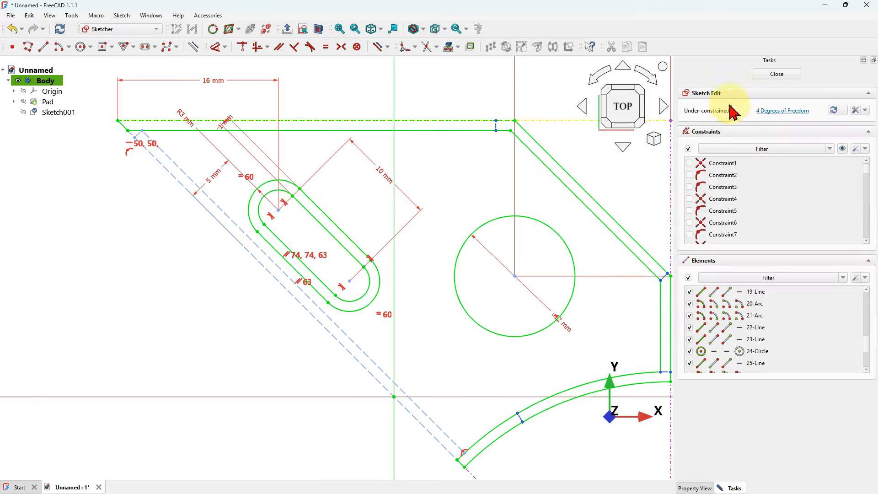
{"action": "left_click", "coordinate": [776, 74]}
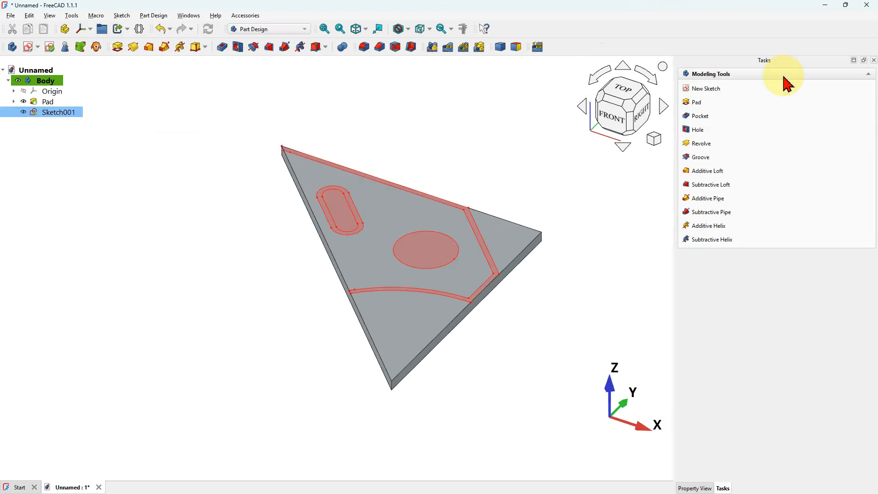
- Pad the sketch 8 mm
{"action": "left_click", "coordinate": [118, 47]}
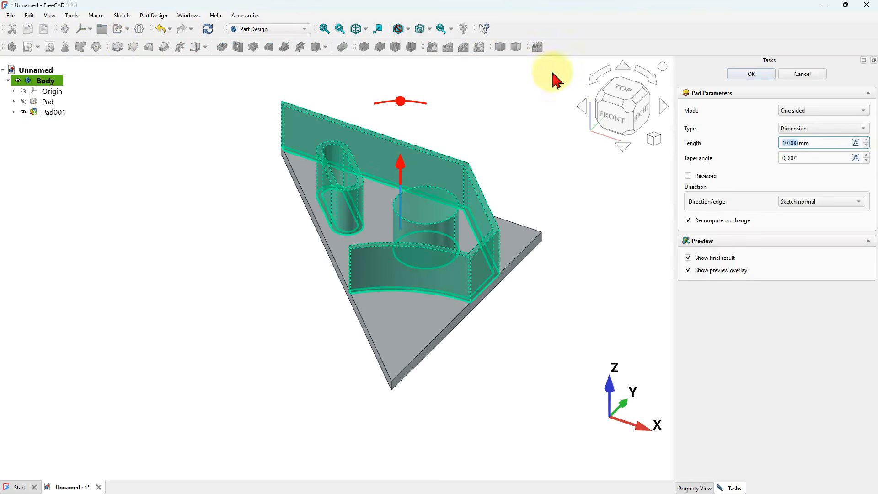
{"action": "left_click_drag", "start_coordinate": [828, 143], "coordinate": [727, 151]}
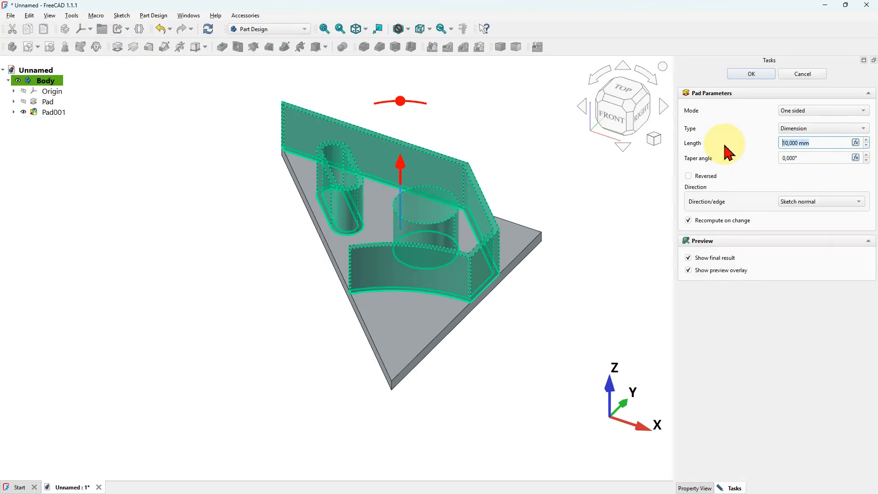
{"action": "left_click", "coordinate": [771, 76]}
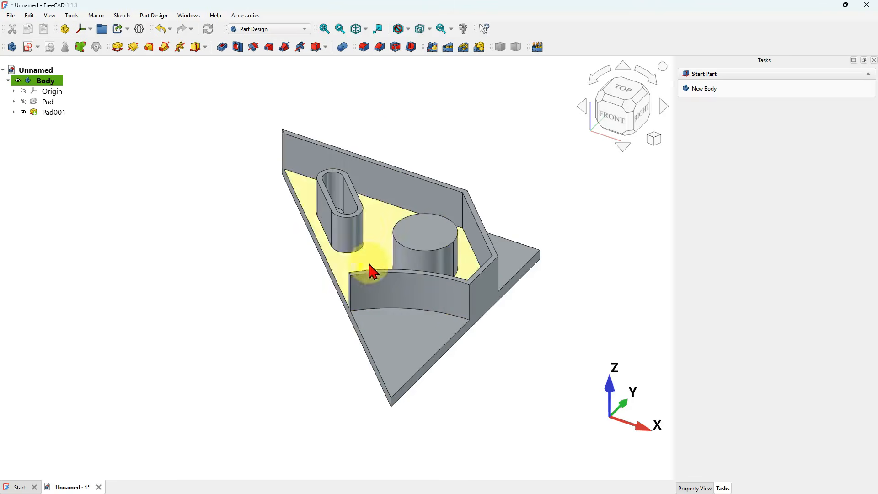
- Start a sketch on the plate's lower face and draw a diagonal slot of radius 0,5 mm across the circle
{"action": "left_click", "coordinate": [398, 337]}
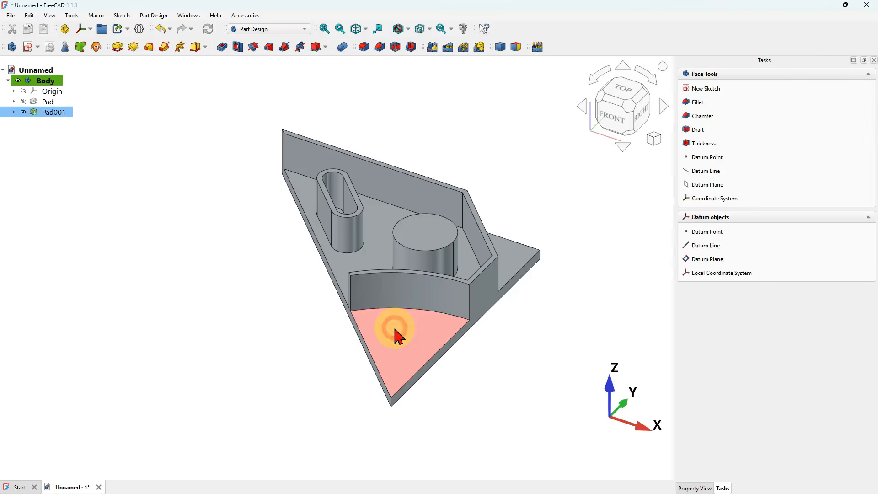
{"action": "left_click", "coordinate": [27, 48]}
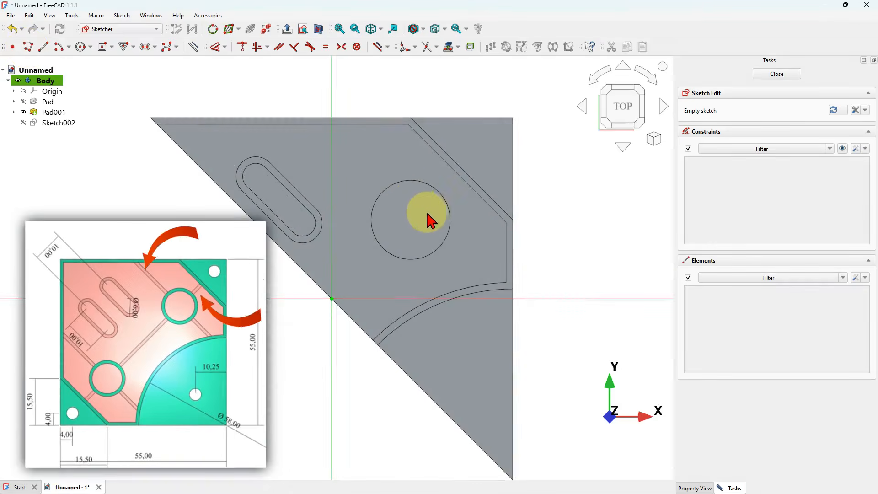
{"action": "left_click", "coordinate": [145, 47]}
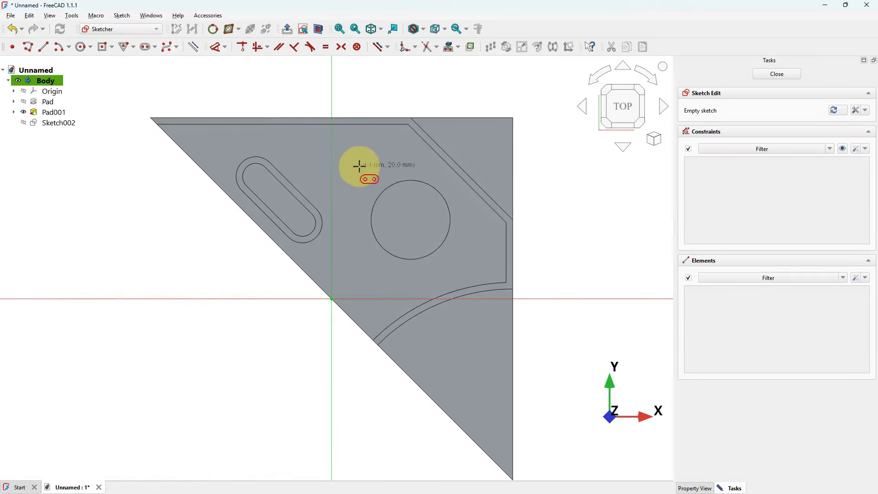
{"action": "left_click", "coordinate": [347, 152]}
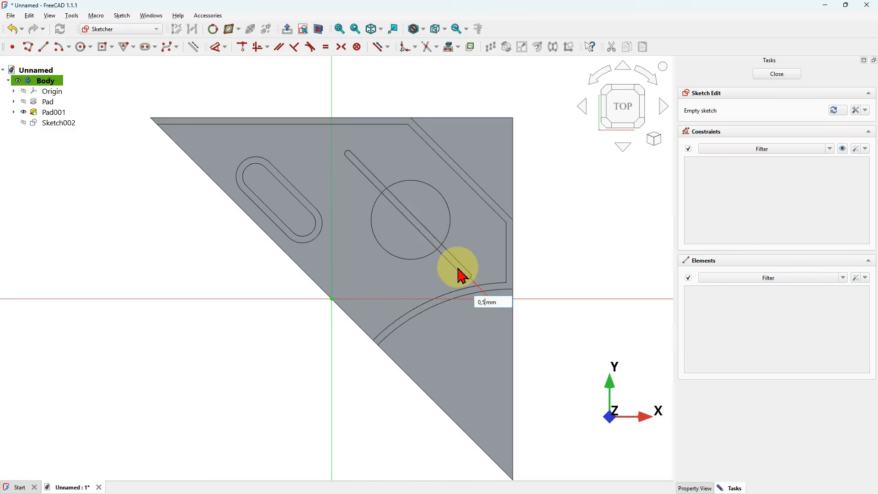
{"action": "left_click", "coordinate": [466, 276]}
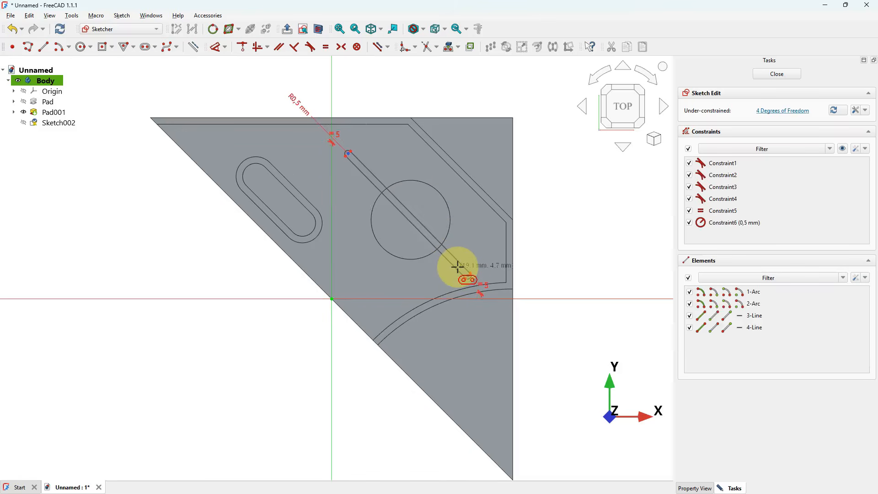
- Draw a second slot of radius 0,5 mm from the origin diagonally toward the upper-right corner
{"action": "left_click", "coordinate": [334, 298]}
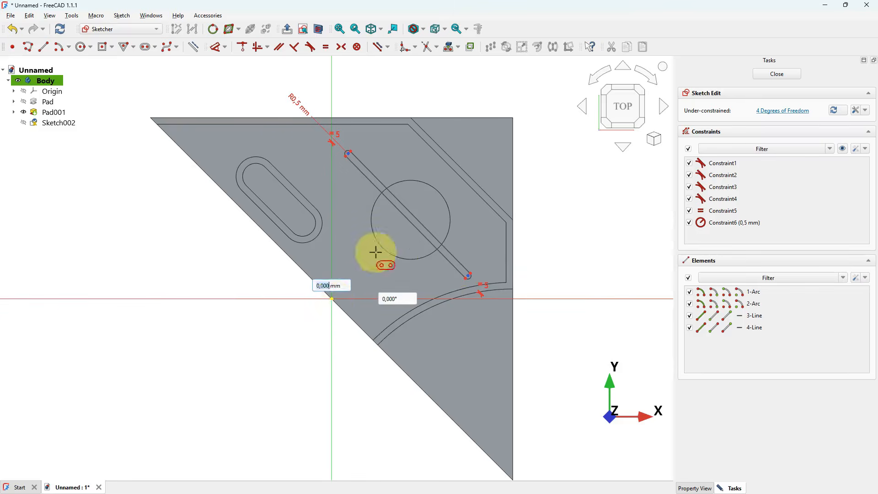
{"action": "left_click", "coordinate": [462, 167]}
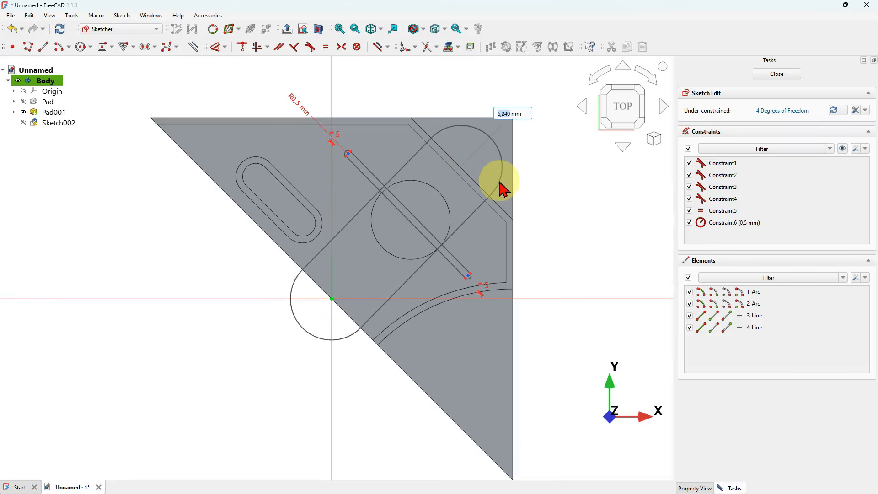
{"action": "type", "text": "0,5"}
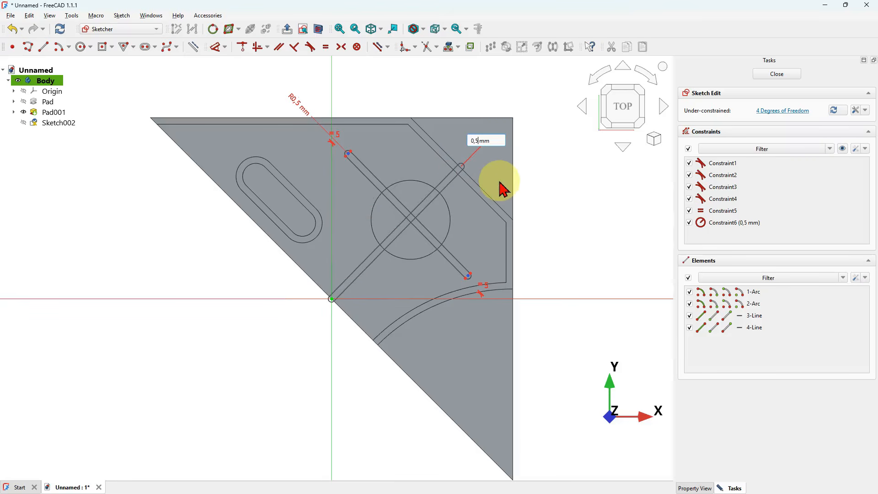
{"action": "key", "text": "Return"}
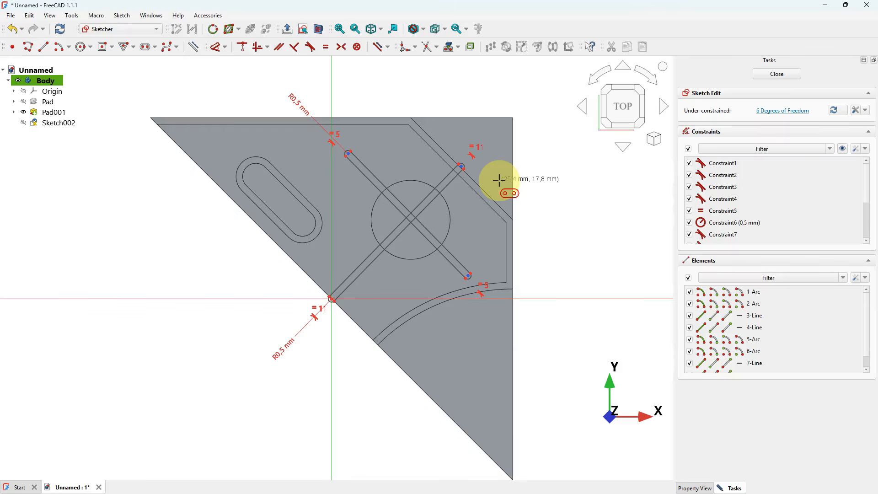
{"action": "right_click", "coordinate": [499, 181]}
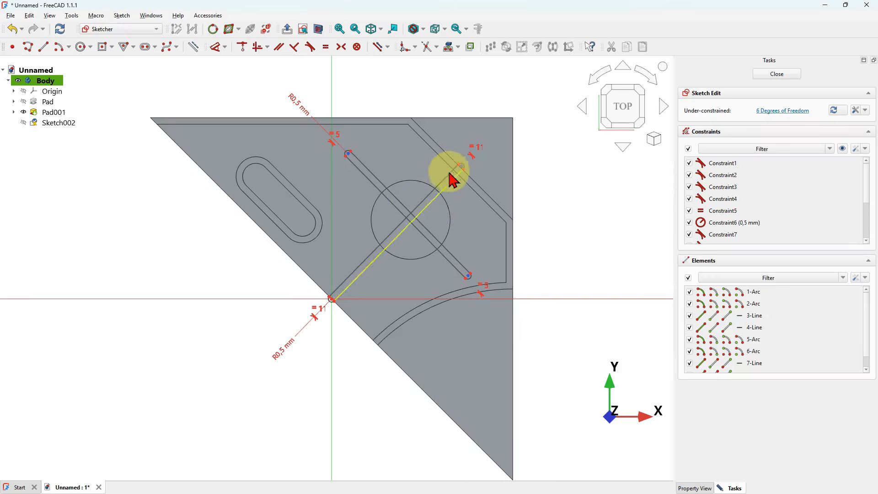
- Project the existing part edges into the sketch as external geometry and hide Pad001
{"action": "left_click", "coordinate": [191, 46]}
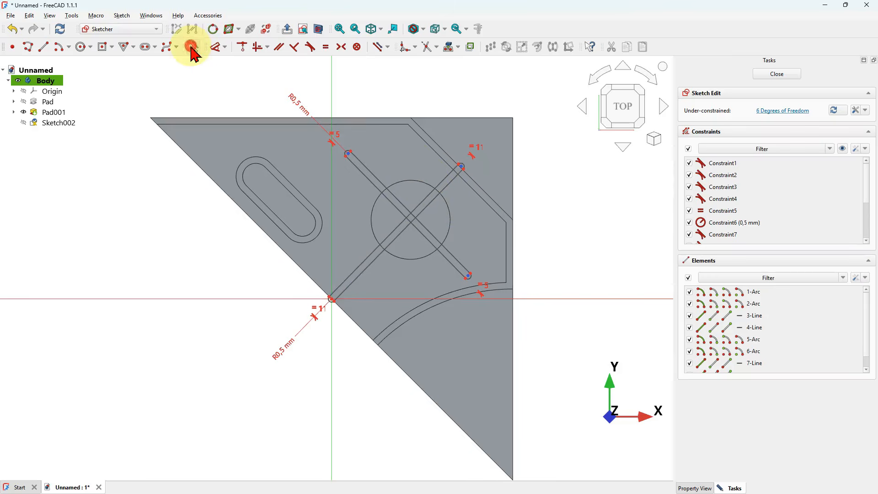
{"action": "left_click", "coordinate": [450, 48]}
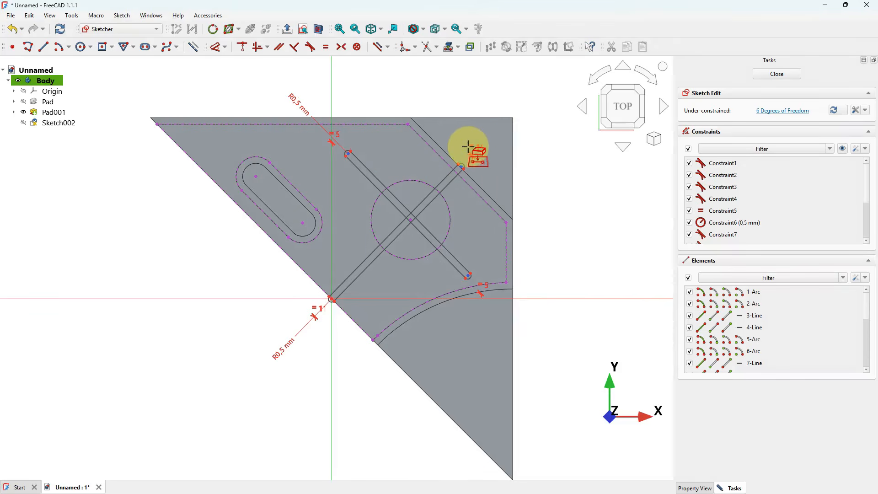
{"action": "left_click", "coordinate": [23, 112]}
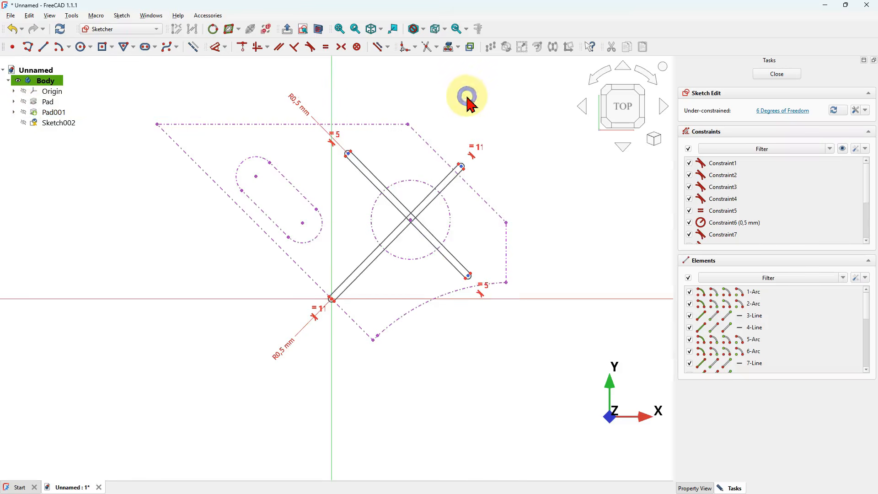
- Constrain the second slot's upper end centre symmetric between the two ends of the chamfered edge
{"action": "scroll", "coordinate": [372, 244], "scroll_direction": "up", "scroll_amount": 3}
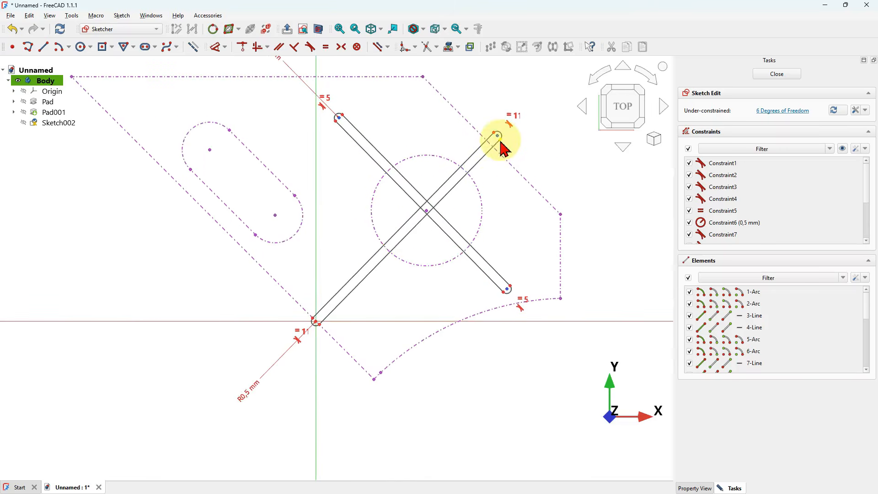
{"action": "scroll", "coordinate": [501, 145], "scroll_direction": "up", "scroll_amount": 2}
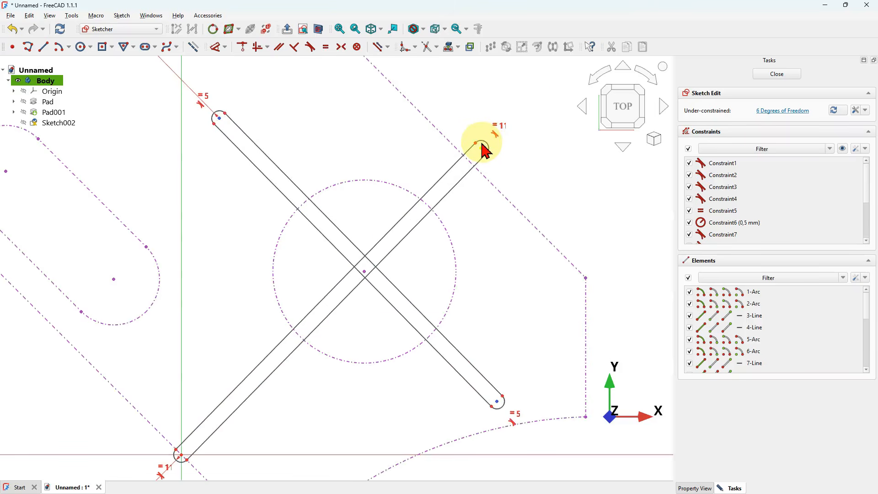
{"action": "scroll", "coordinate": [485, 152], "scroll_direction": "down", "scroll_amount": 3}
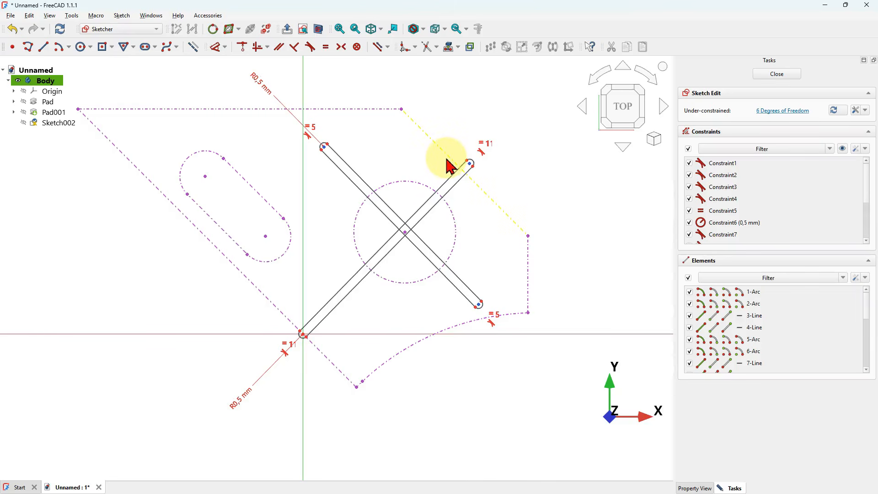
{"action": "left_click", "coordinate": [341, 47]}
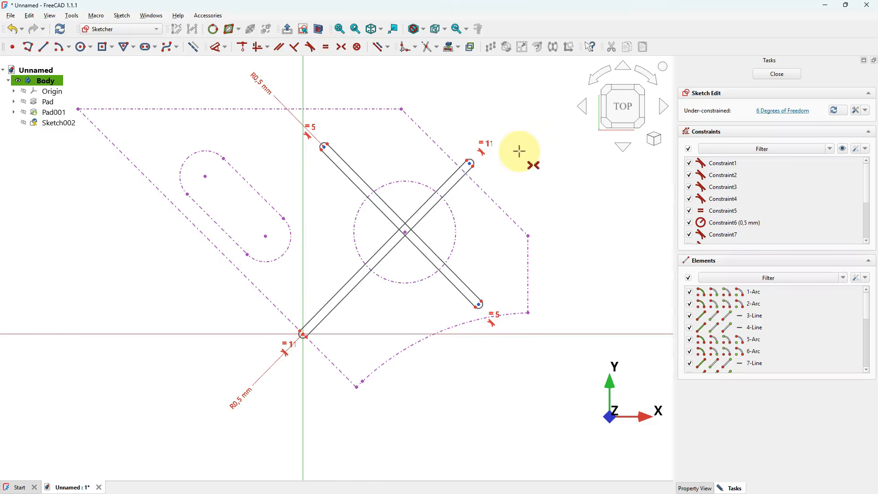
{"action": "scroll", "coordinate": [519, 151], "scroll_direction": "up", "scroll_amount": 2}
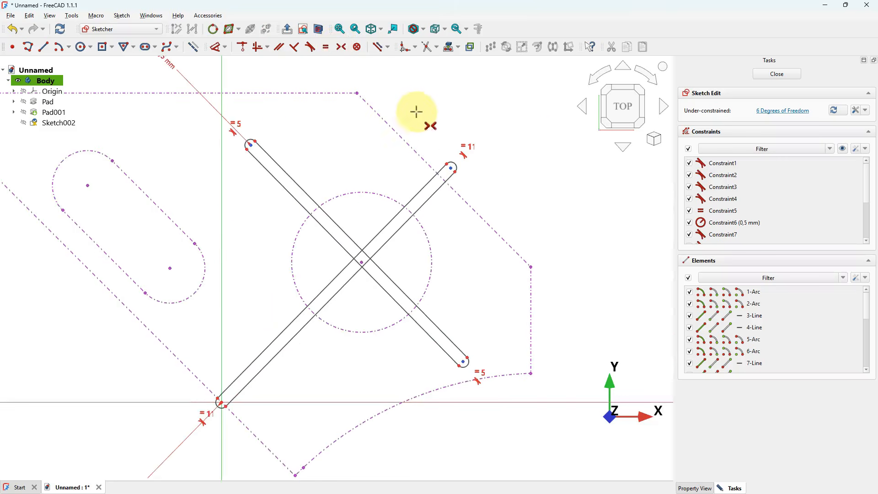
{"action": "left_click", "coordinate": [361, 92]}
{"action": "left_click", "coordinate": [530, 267]}
{"action": "left_click", "coordinate": [451, 167]}
{"action": "scroll", "coordinate": [451, 166], "scroll_direction": "up", "scroll_amount": 4}
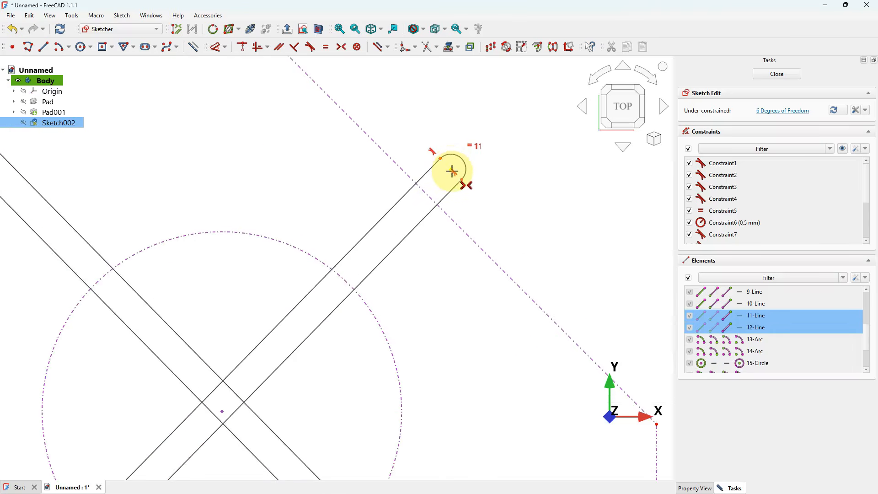
{"action": "left_click", "coordinate": [452, 171]}
{"action": "scroll", "coordinate": [446, 181], "scroll_direction": "down", "scroll_amount": 5}
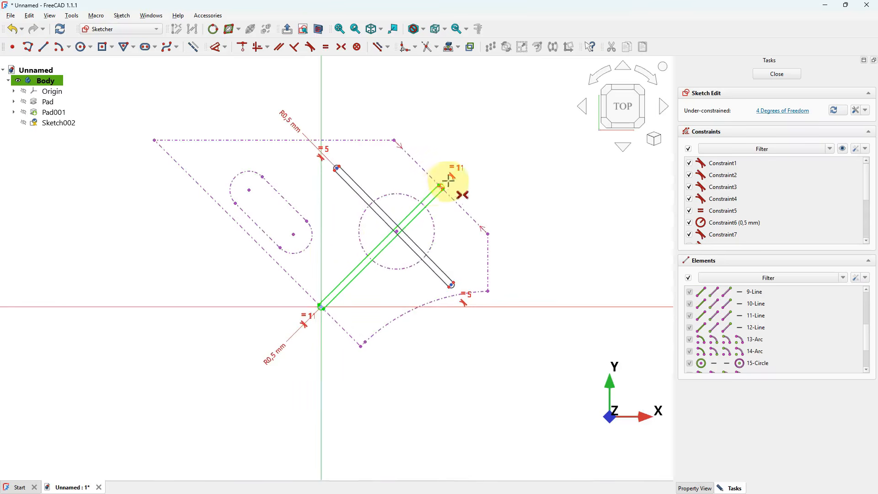
- Dimension the distance from the circle's centre to the first slot's edge as 0,5 mm
{"action": "scroll", "coordinate": [378, 204], "scroll_direction": "up", "scroll_amount": 3}
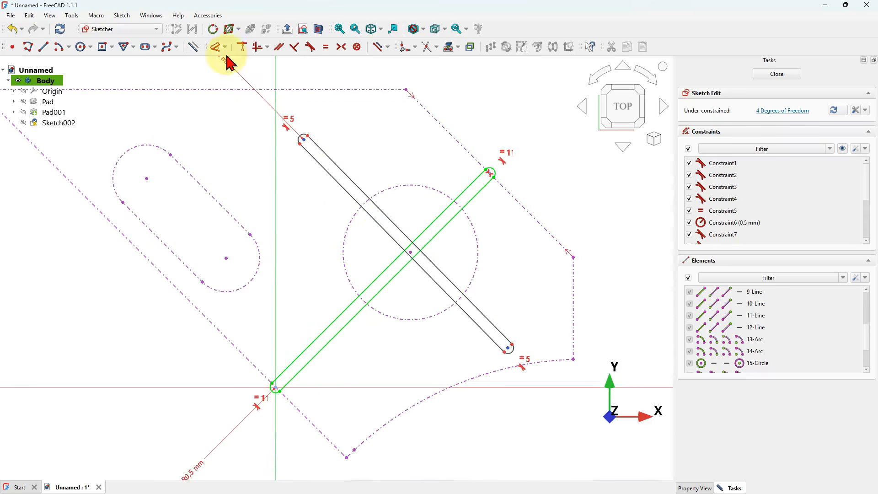
{"action": "left_click", "coordinate": [213, 48]}
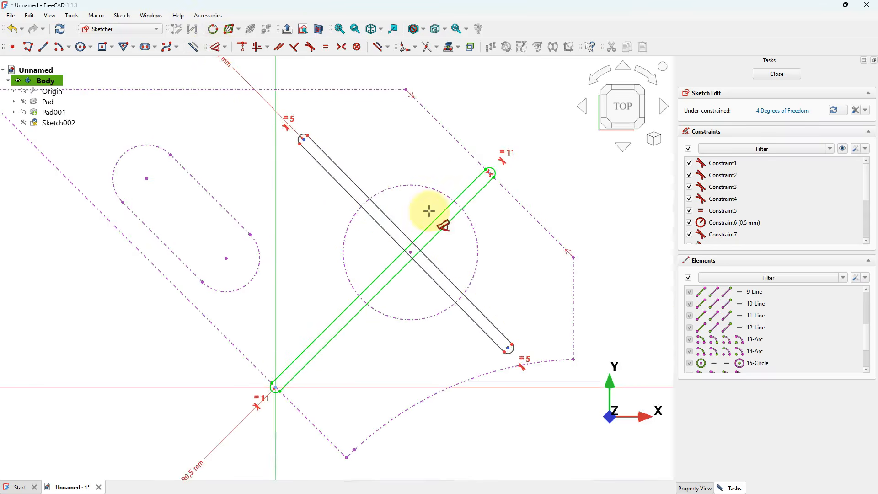
{"action": "left_click", "coordinate": [404, 225]}
{"action": "scroll", "coordinate": [421, 278], "scroll_direction": "up", "scroll_amount": 5}
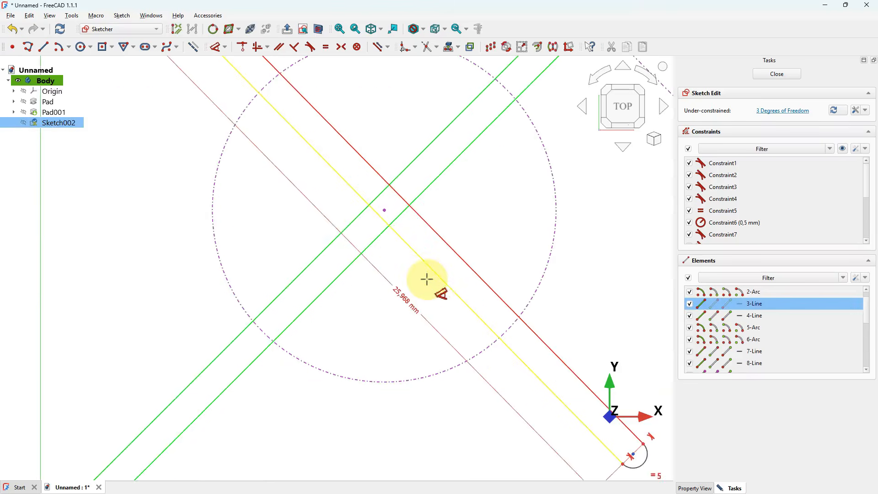
{"action": "left_click", "coordinate": [385, 212]}
{"action": "scroll", "coordinate": [372, 294], "scroll_direction": "down", "scroll_amount": 2}
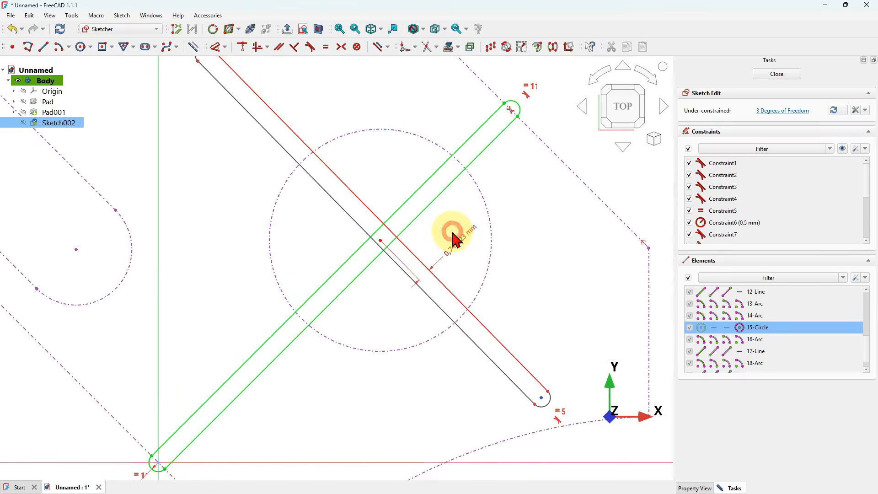
{"action": "left_click", "coordinate": [453, 234]}
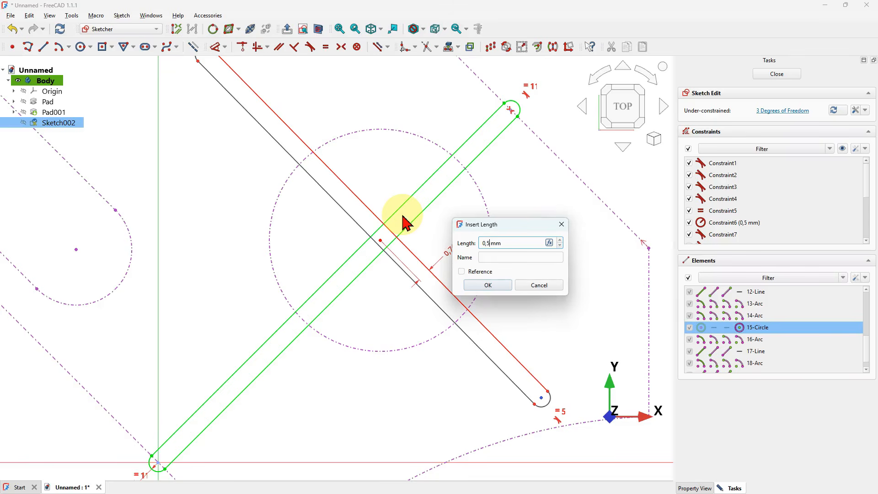
{"action": "type", "text": "0,5"}
{"action": "key", "text": "Return"}
- Constrain the first slot's edge parallel to the projected diagonal edge
{"action": "scroll", "coordinate": [472, 263], "scroll_direction": "down", "scroll_amount": 3}
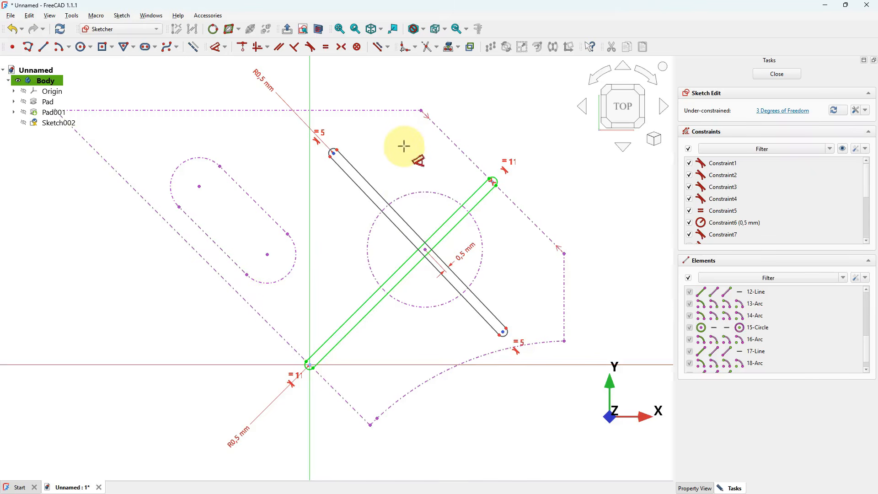
{"action": "left_click", "coordinate": [350, 188]}
{"action": "left_click", "coordinate": [240, 299]}
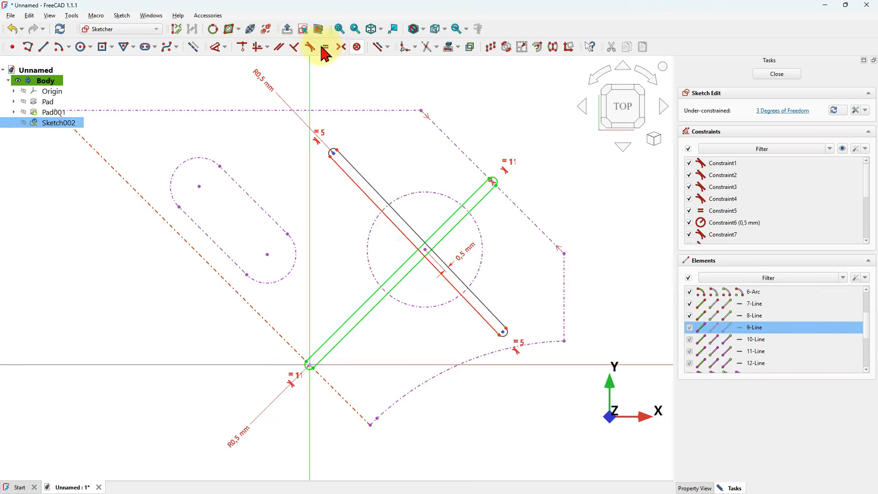
{"action": "left_click", "coordinate": [280, 48]}
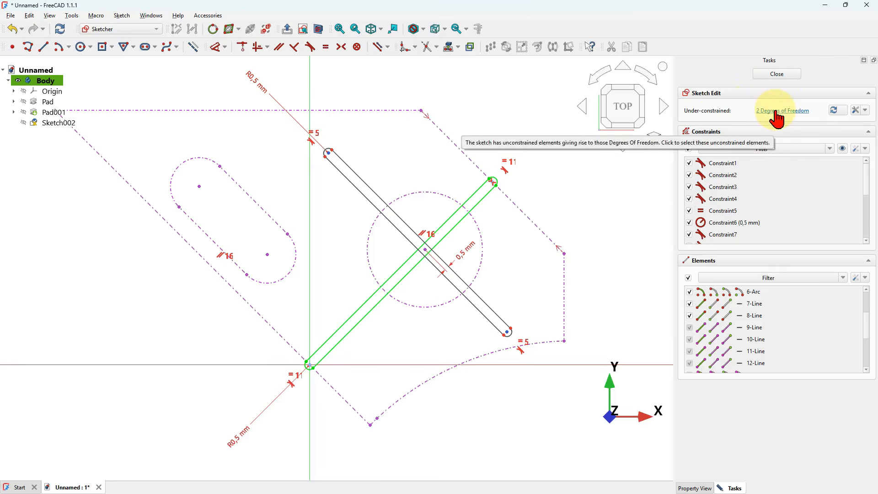
- Place the first slot's upper arc centre onto the projected horizontal top edge
{"action": "scroll", "coordinate": [256, 92], "scroll_direction": "up", "scroll_amount": 3}
{"action": "scroll", "coordinate": [260, 100], "scroll_direction": "up", "scroll_amount": 2}
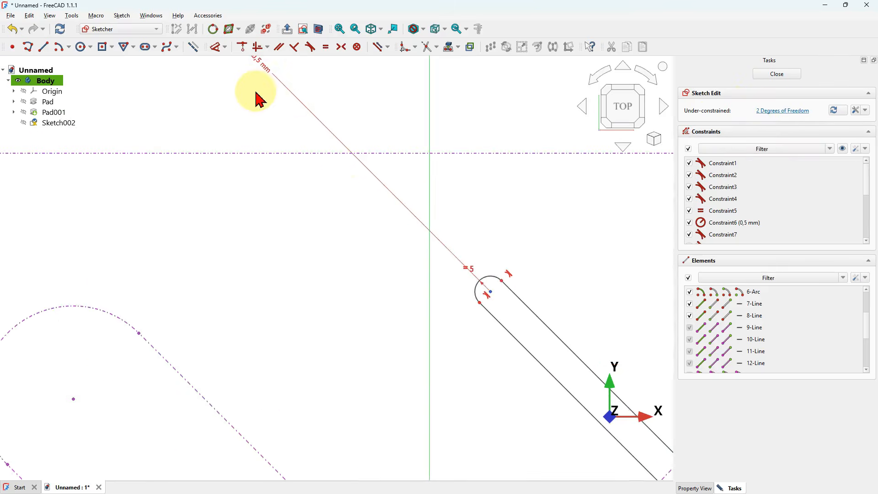
{"action": "left_click_drag", "start_coordinate": [491, 218], "coordinate": [289, 86]}
{"action": "scroll", "coordinate": [284, 83], "scroll_direction": "up", "scroll_amount": 3}
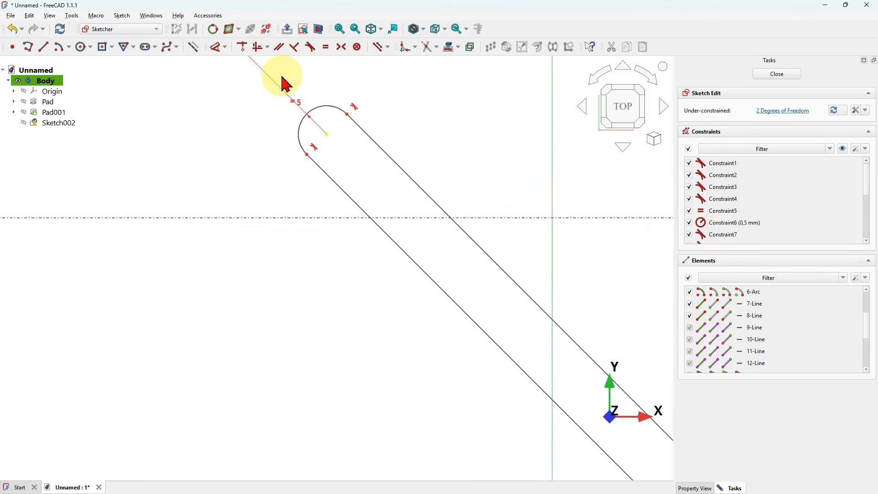
{"action": "left_click", "coordinate": [314, 158]}
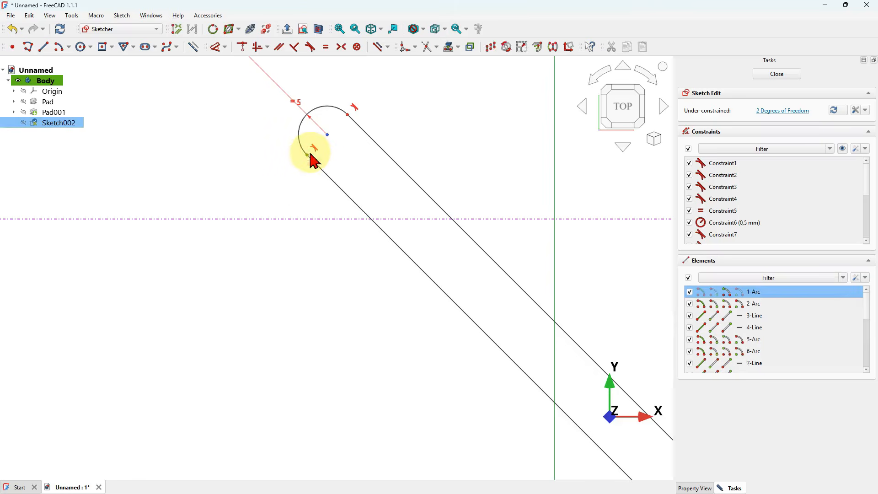
{"action": "left_click", "coordinate": [332, 219]}
{"action": "scroll", "coordinate": [310, 270], "scroll_direction": "down", "scroll_amount": 4}
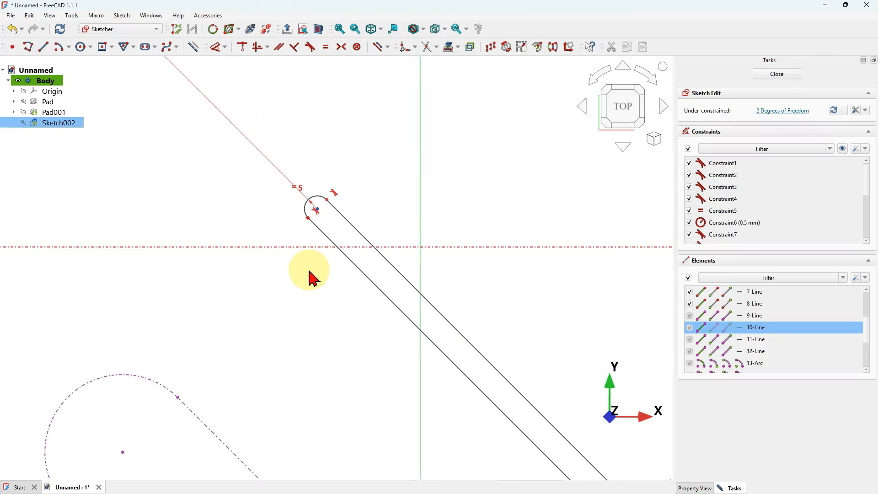
{"action": "left_click", "coordinate": [242, 47]}
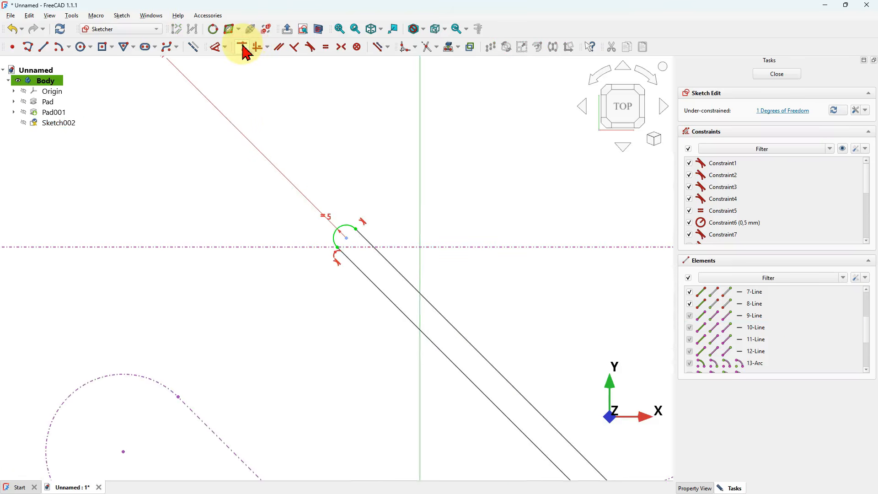
{"action": "scroll", "coordinate": [250, 158], "scroll_direction": "down", "scroll_amount": 6}
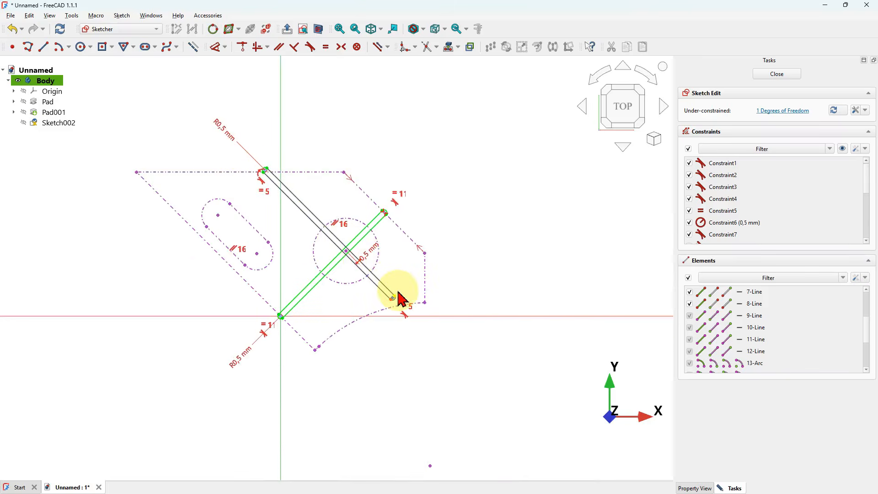
{"action": "scroll", "coordinate": [400, 298], "scroll_direction": "up", "scroll_amount": 3}
{"action": "scroll", "coordinate": [398, 298], "scroll_direction": "up", "scroll_amount": 4}
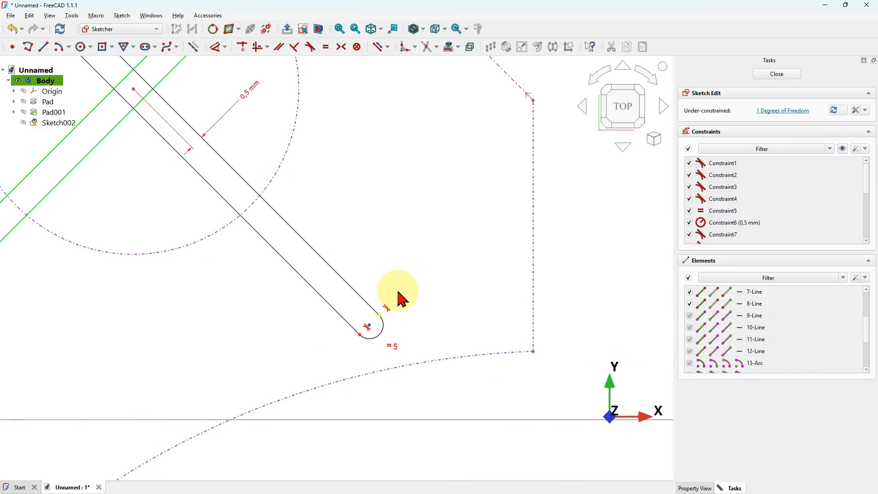
- Place the first slot's lower arc centre onto the projected arc edge
{"action": "left_click_drag", "start_coordinate": [369, 323], "coordinate": [435, 369]}
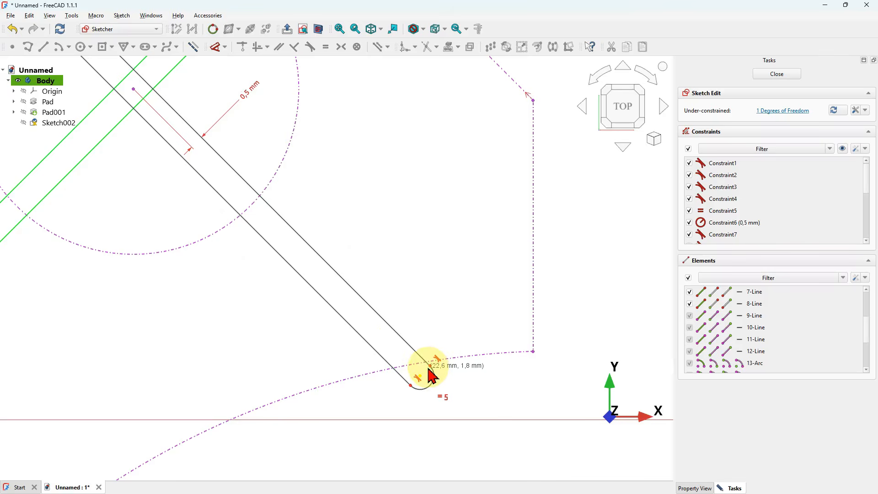
{"action": "scroll", "coordinate": [453, 379], "scroll_direction": "up", "scroll_amount": 3}
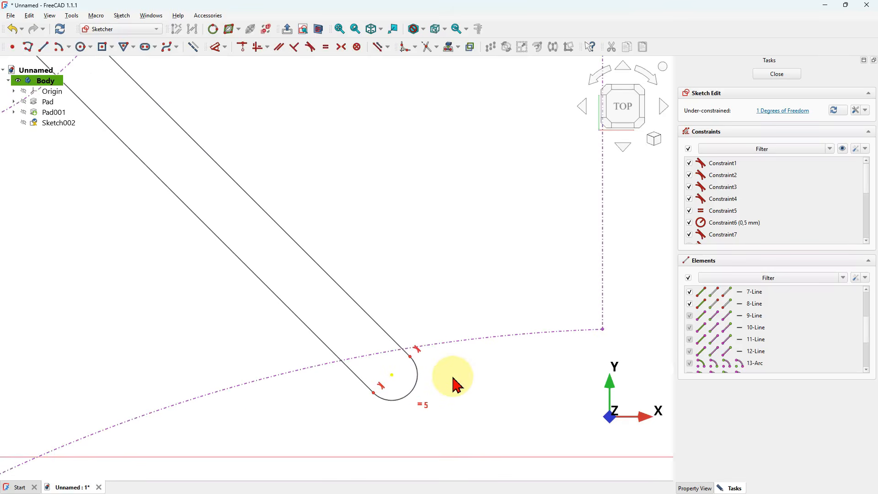
{"action": "left_click", "coordinate": [414, 358]}
{"action": "left_click", "coordinate": [452, 350]}
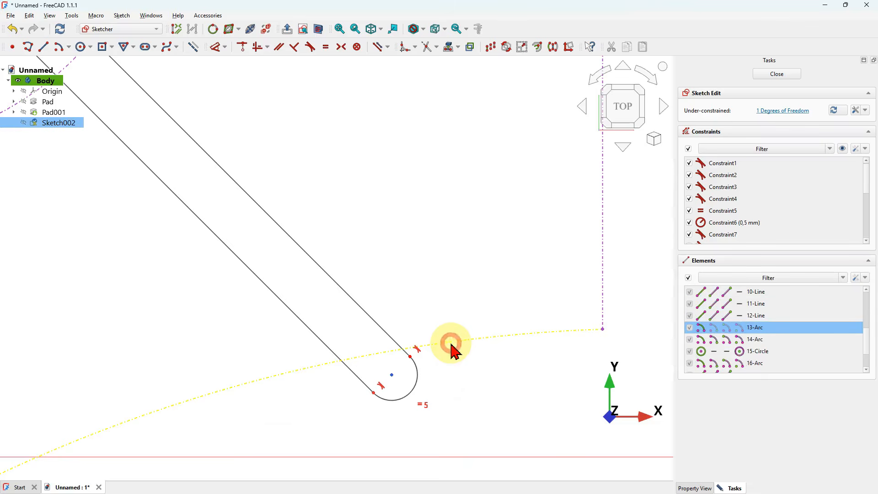
{"action": "left_click", "coordinate": [241, 47]}
{"action": "scroll", "coordinate": [439, 235], "scroll_direction": "down", "scroll_amount": 8}
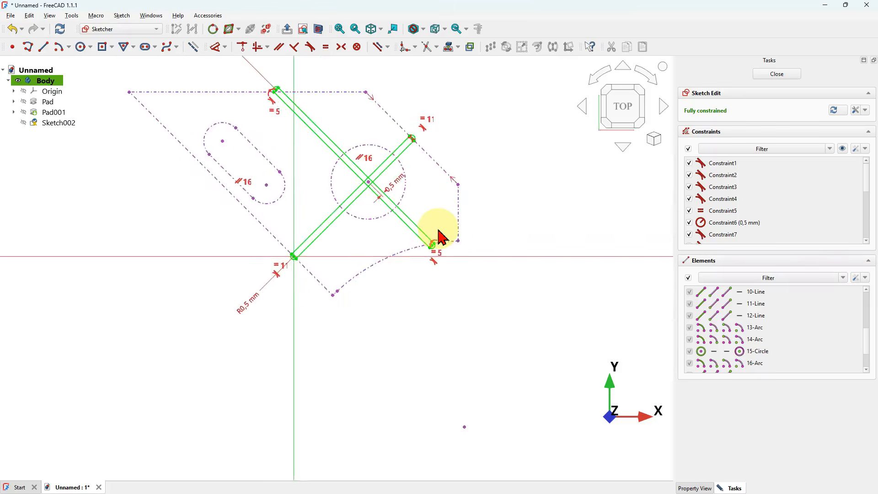
{"action": "scroll", "coordinate": [406, 173], "scroll_direction": "up", "scroll_amount": 4}
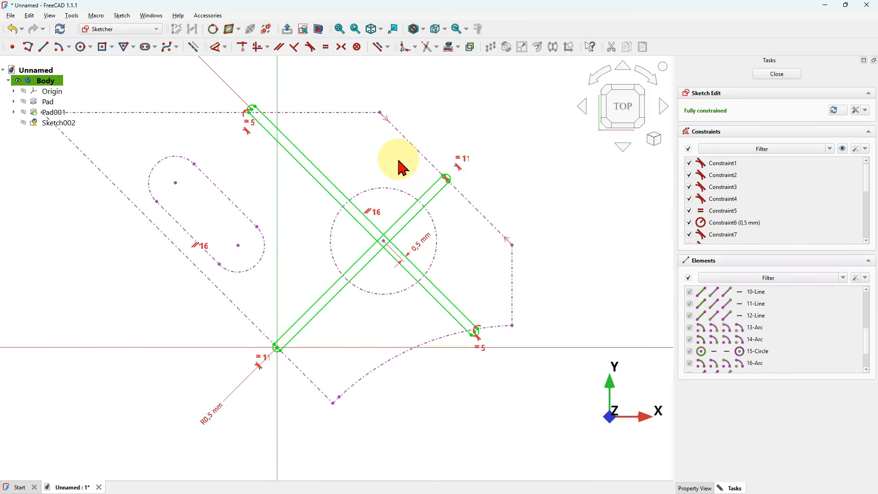
- Close the sketch and pad the crossing slots 4 mm
{"action": "left_click", "coordinate": [777, 74]}
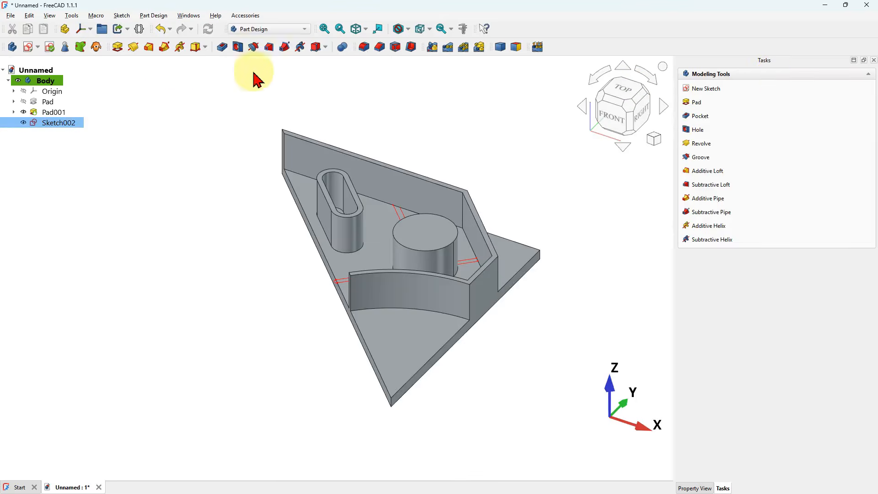
{"action": "left_click", "coordinate": [117, 47]}
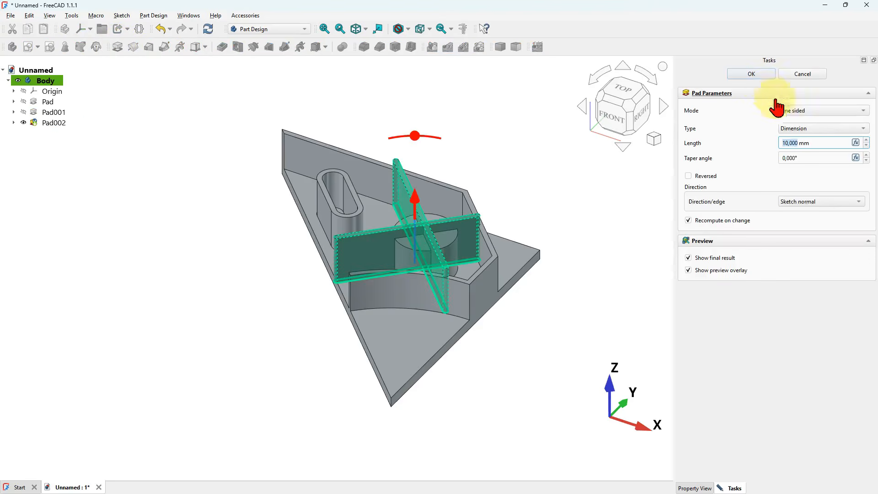
{"action": "left_click_drag", "start_coordinate": [792, 137], "coordinate": [752, 145]}
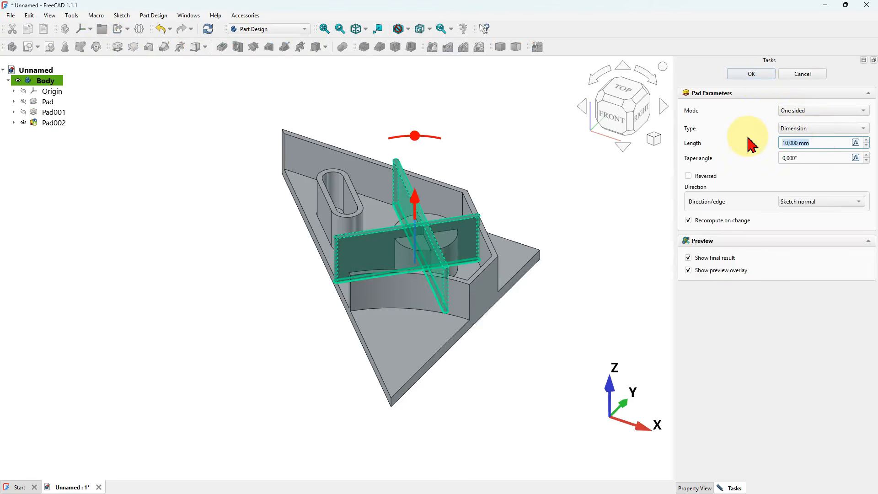
{"action": "left_click", "coordinate": [754, 74]}
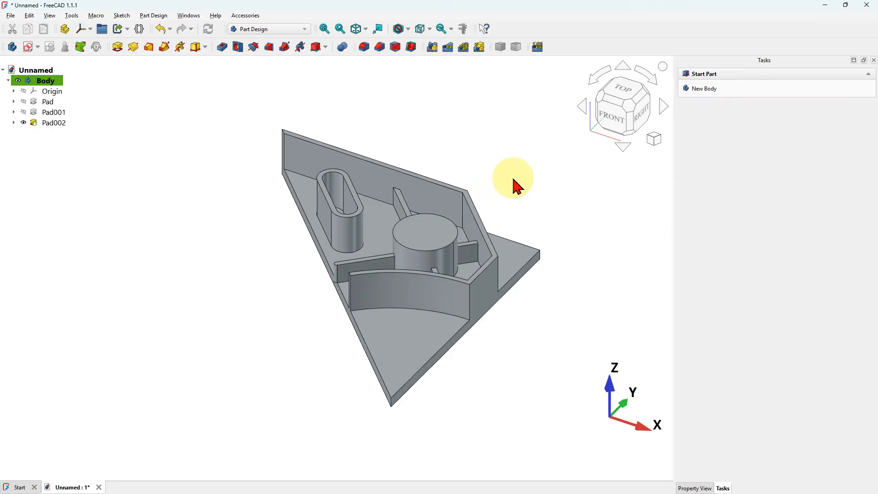
- Start a new sketch on the plate's face outside the curved wall and project its diagonal edge
{"action": "left_click", "coordinate": [414, 331]}
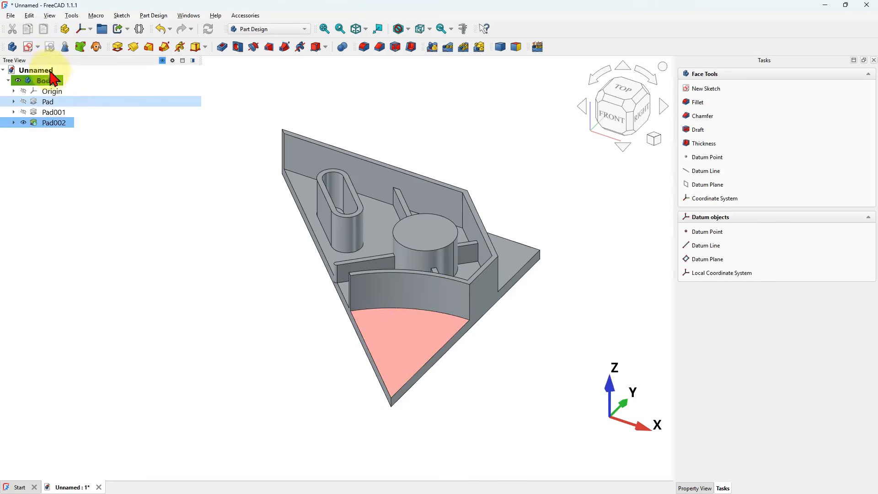
{"action": "left_click", "coordinate": [29, 47]}
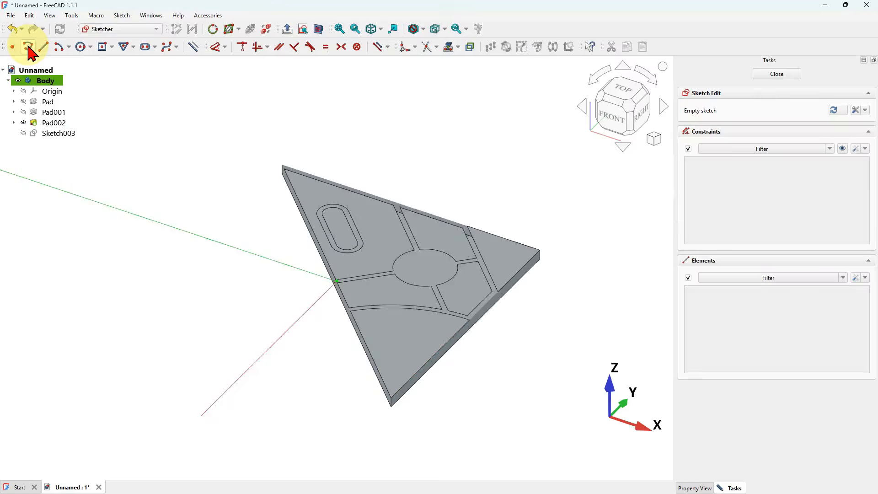
{"action": "left_click", "coordinate": [448, 48]}
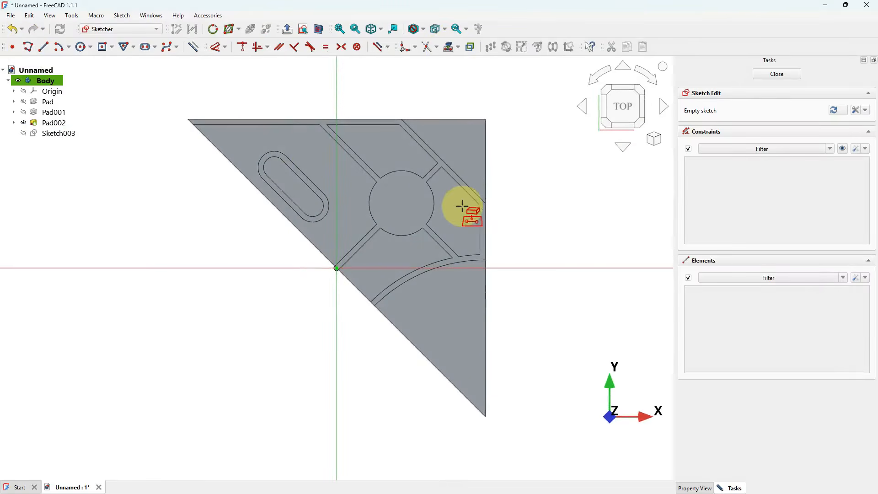
{"action": "left_click", "coordinate": [416, 345]}
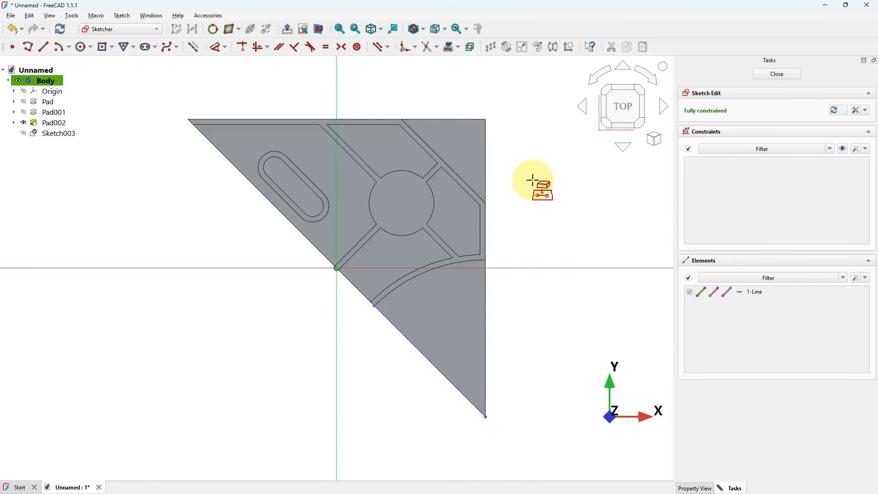
- Draw a 4 mm circle centred on the projected diagonal edge
{"action": "left_click", "coordinate": [42, 46]}
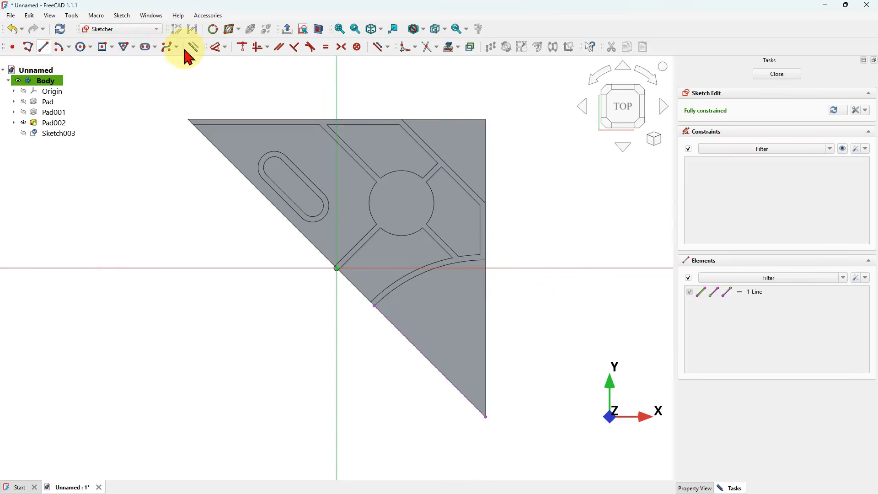
{"action": "left_click", "coordinate": [82, 47]}
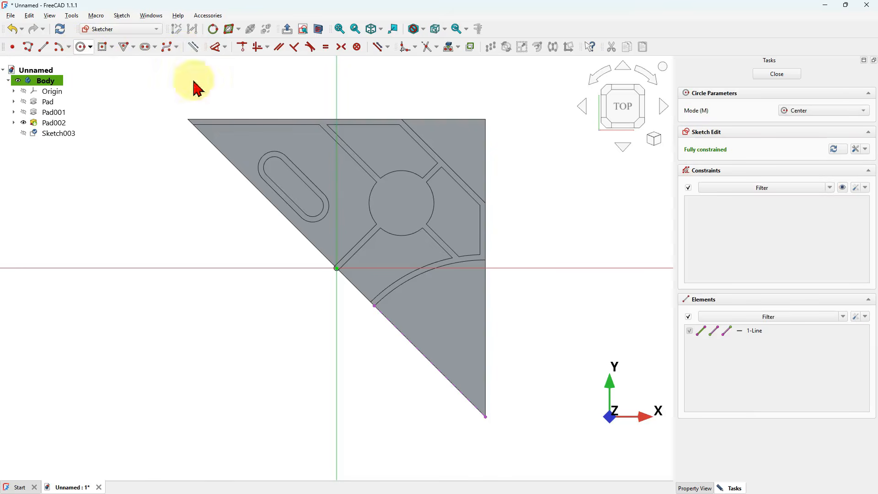
{"action": "left_click", "coordinate": [397, 328]}
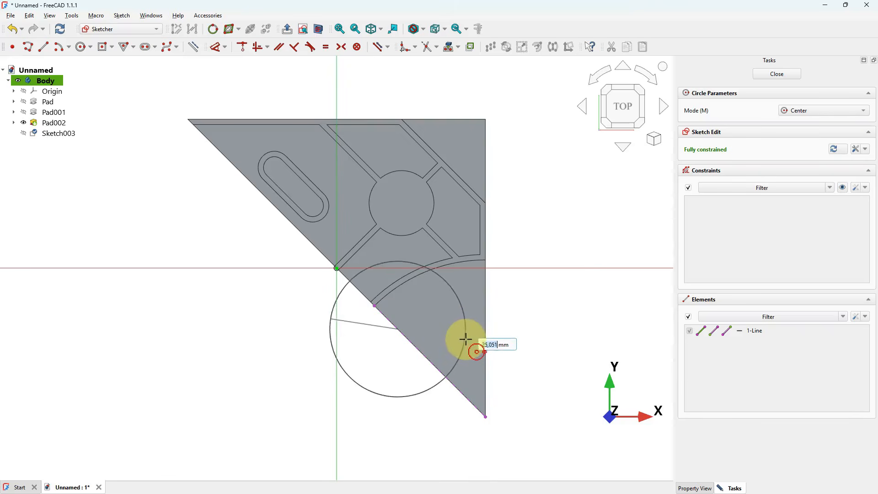
{"action": "type", "text": "4"}
{"action": "key", "text": "Return"}
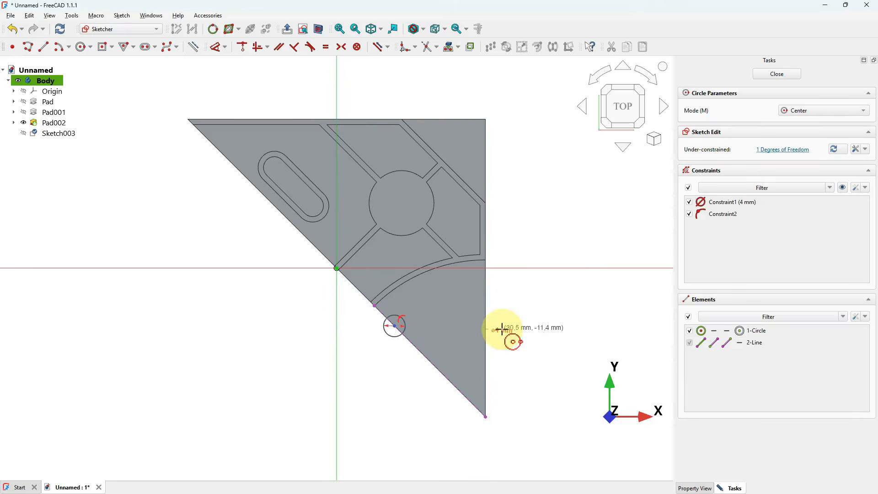
- Draw a second 4 mm circle near the plate's upper right corner
{"action": "right_click", "coordinate": [452, 140]}
{"action": "type", "text": "4"}
{"action": "key", "text": "Return"}
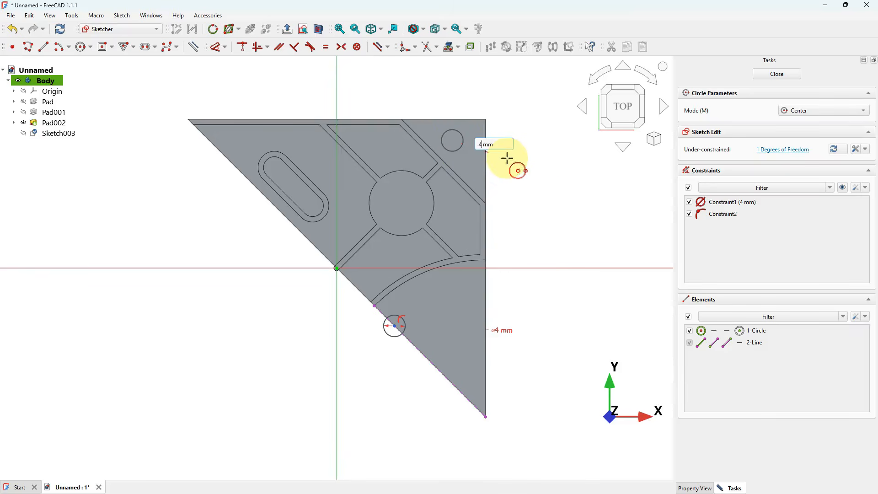
{"action": "right_click", "coordinate": [495, 93]}
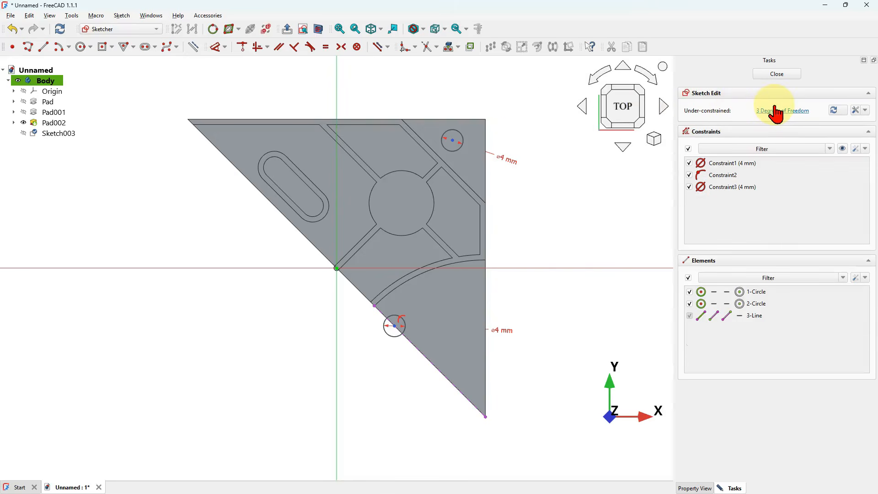
- Dimension the horizontal distance from the lower circle's centre to the plate's lower corner as 10,25 mm
{"action": "mouse_move", "coordinate": [396, 327]}
{"action": "left_mouse_down"}
{"action": "mouse_move", "coordinate": [448, 381]}
{"action": "mouse_move", "coordinate": [428, 363]}
{"action": "mouse_move", "coordinate": [448, 380]}
{"action": "mouse_move", "coordinate": [435, 367]}
{"action": "left_mouse_up"}
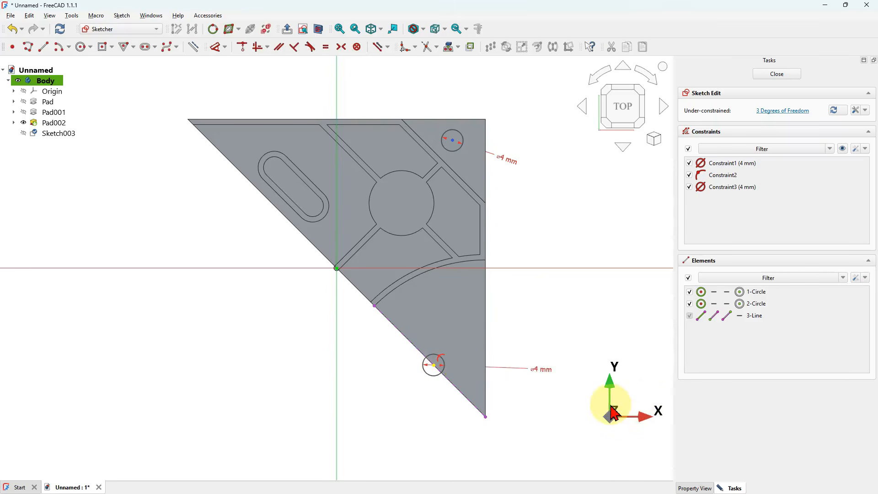
{"action": "left_click", "coordinate": [214, 47]}
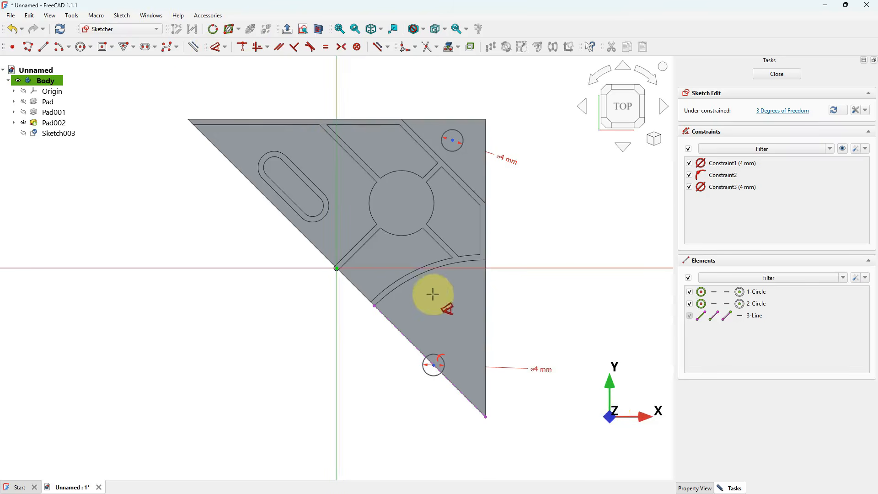
{"action": "left_click", "coordinate": [432, 363]}
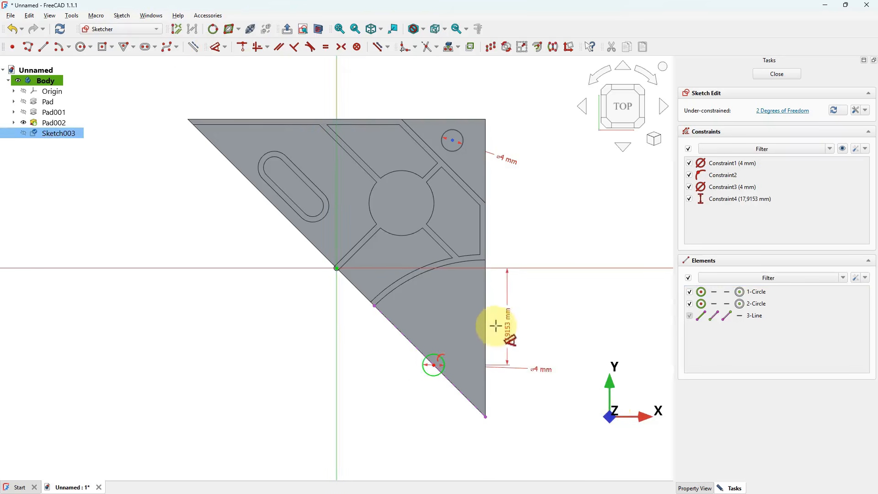
{"action": "left_click", "coordinate": [484, 411]}
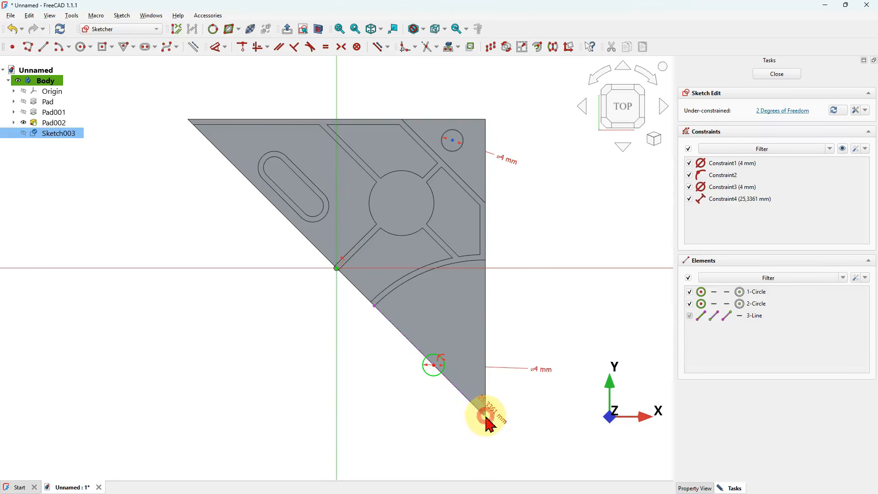
{"action": "left_click", "coordinate": [454, 305]}
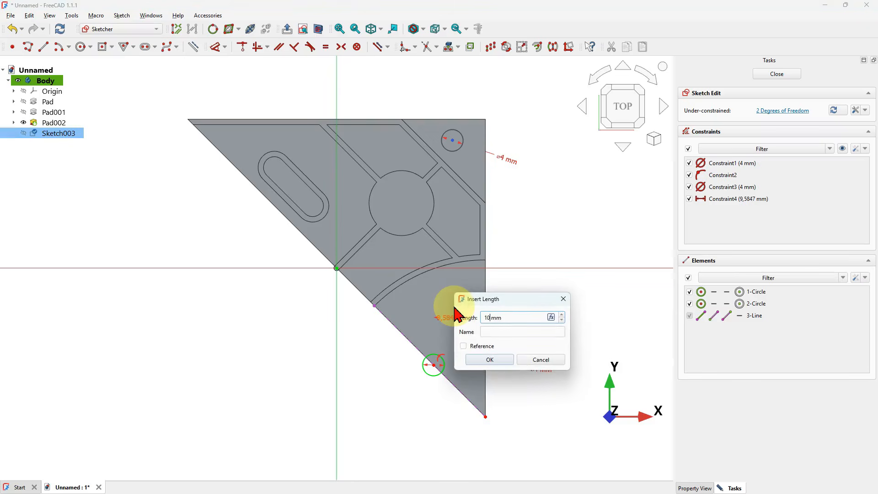
{"action": "type", "text": "10,25"}
{"action": "key", "text": "Return"}
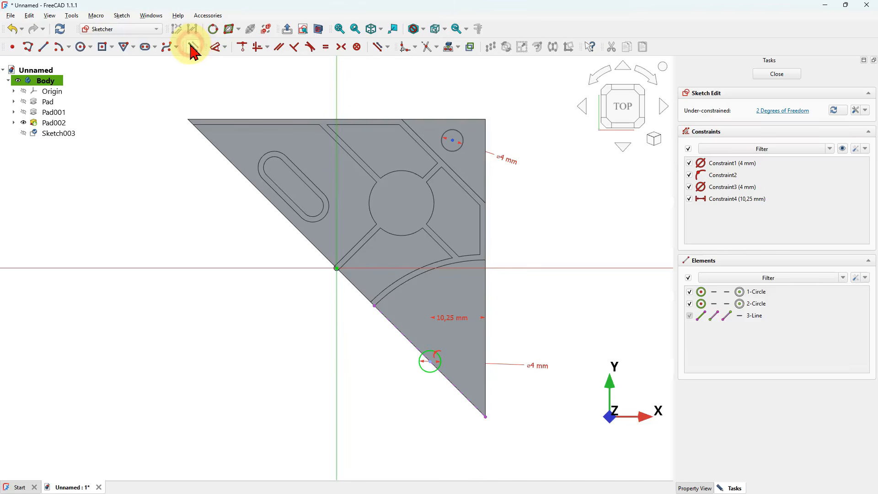
- Project the plate's upper right corner and set the upper circle centre's horizontal distance from it to 4 mm
{"action": "left_click", "coordinate": [450, 48]}
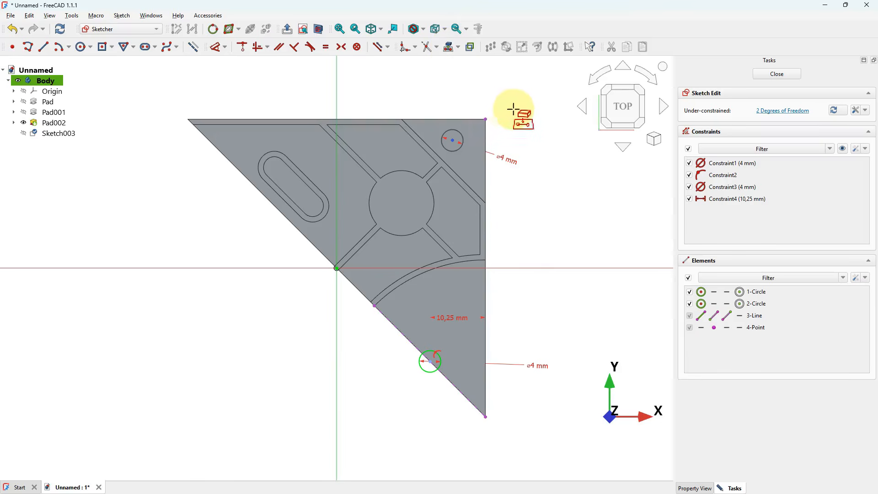
{"action": "scroll", "coordinate": [498, 109], "scroll_direction": "up", "scroll_amount": 5}
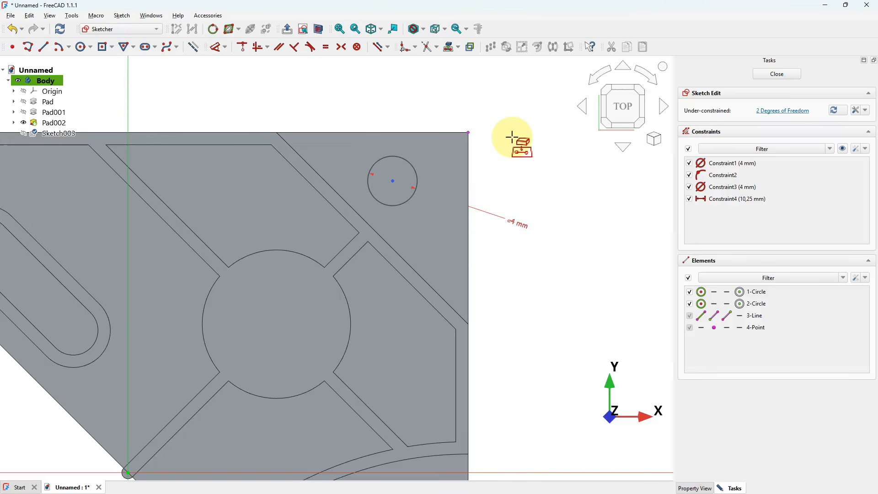
{"action": "left_click", "coordinate": [393, 180]}
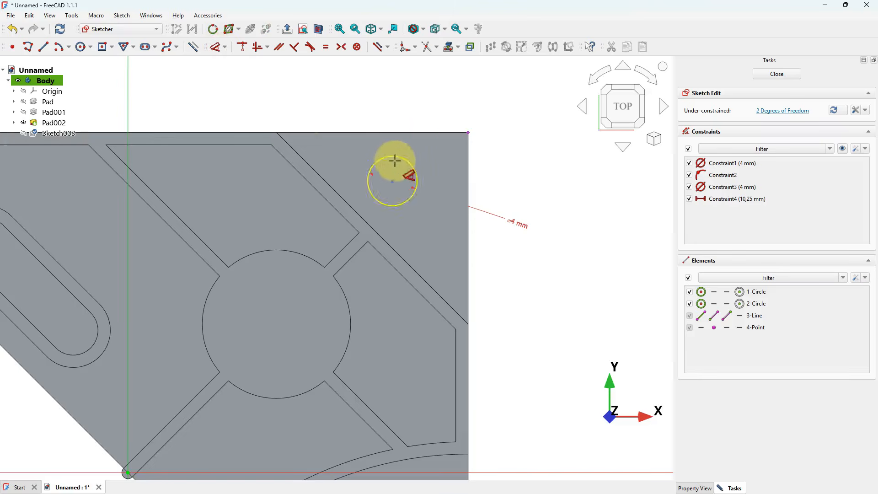
{"action": "left_click", "coordinate": [467, 132]}
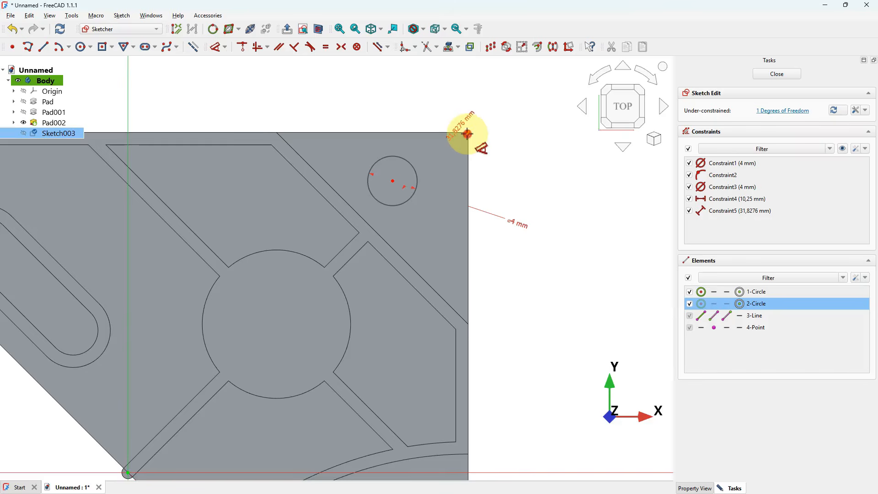
{"action": "left_click", "coordinate": [435, 96]}
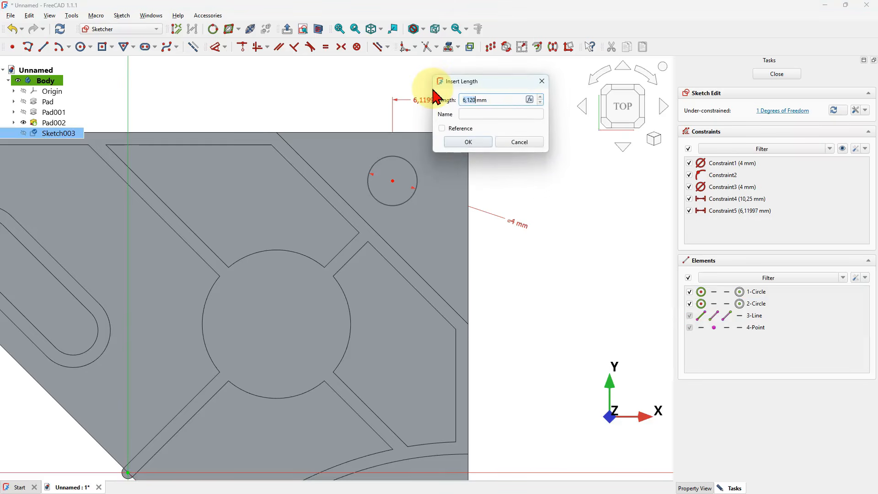
{"action": "type", "text": "4"}
{"action": "key", "text": "Return"}
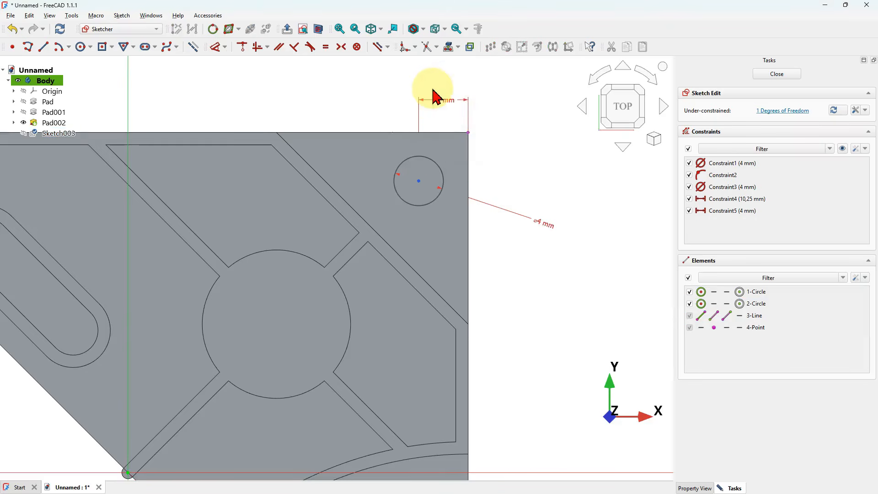
- Set the upper circle centre's vertical distance from that corner to 4 mm and close the sketch
{"action": "left_click", "coordinate": [419, 179]}
{"action": "left_click", "coordinate": [469, 132]}
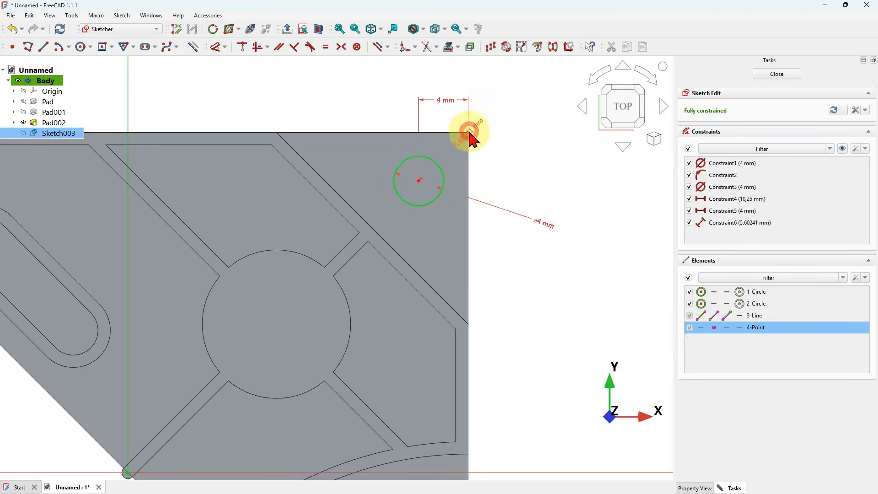
{"action": "left_click", "coordinate": [524, 160]}
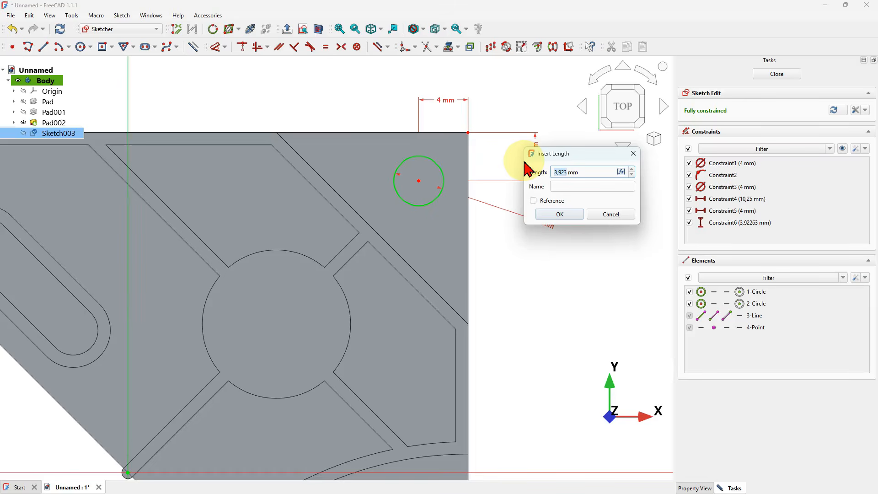
{"action": "key", "text": "Return"}
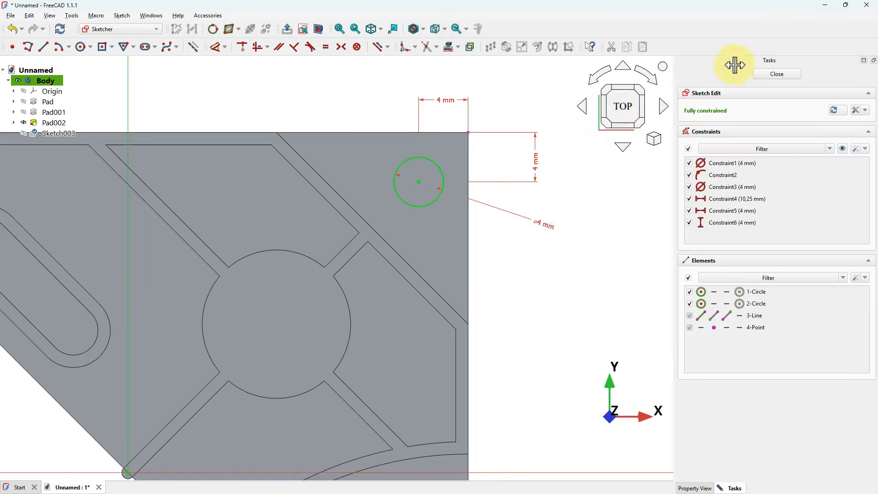
{"action": "left_click", "coordinate": [785, 75]}
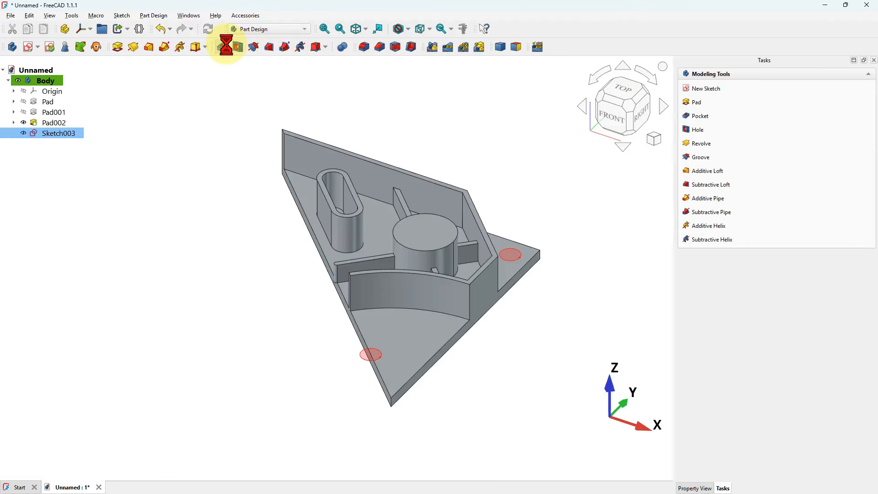
- Pocket the two mounting-hole circles through the plate
{"action": "left_click", "coordinate": [750, 75]}
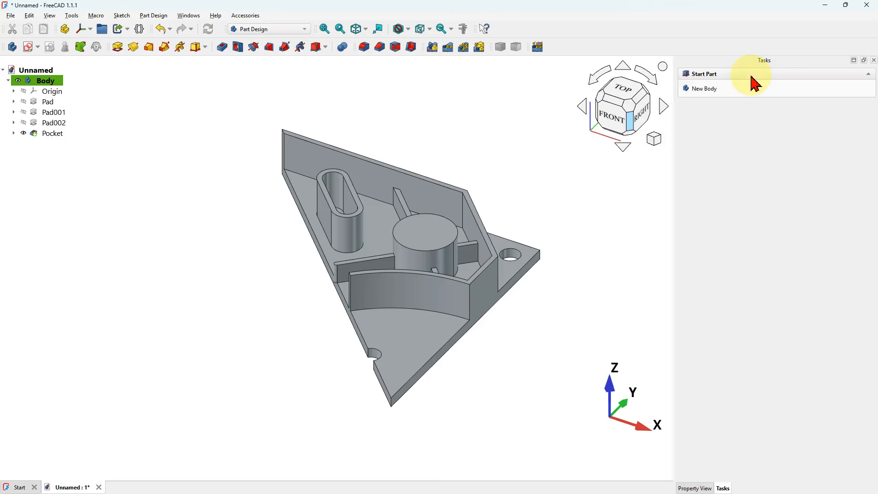
{"action": "middle_click_drag", "start_coordinate": [503, 196], "coordinate": [472, 278]}
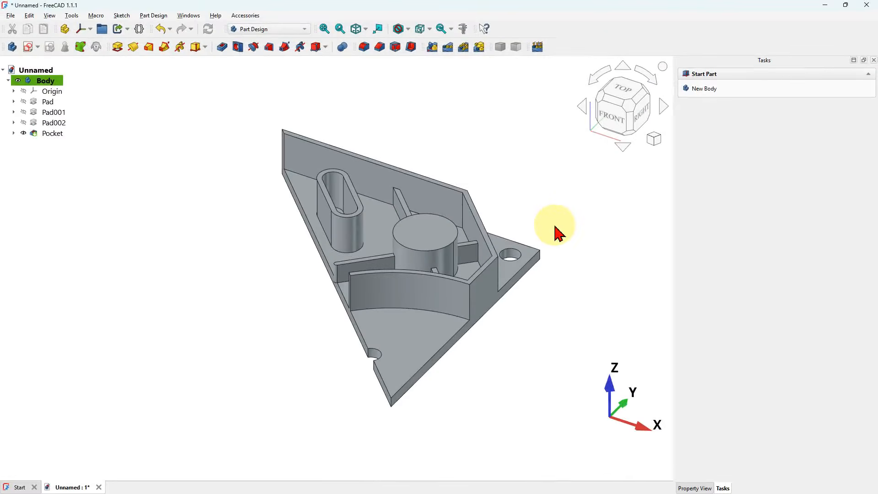
{"action": "middle_click_drag", "start_coordinate": [555, 231], "coordinate": [531, 228]}
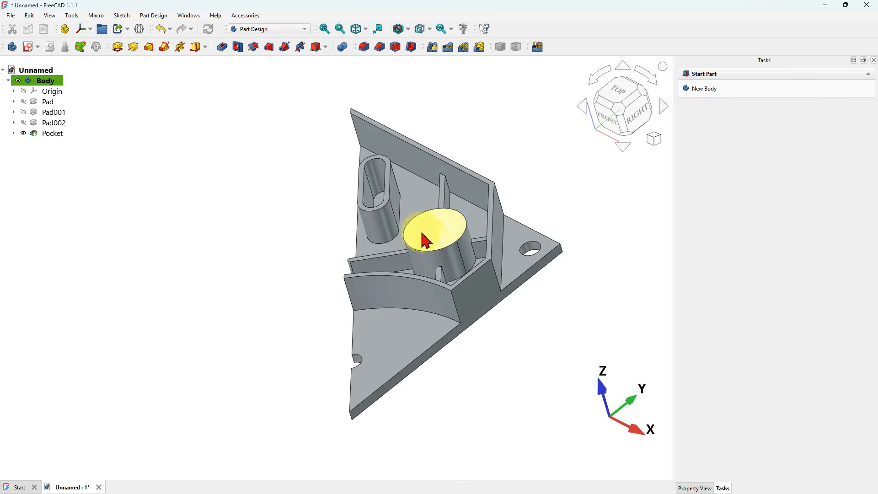
{"action": "middle_click_drag", "start_coordinate": [465, 254], "coordinate": [362, 135]}
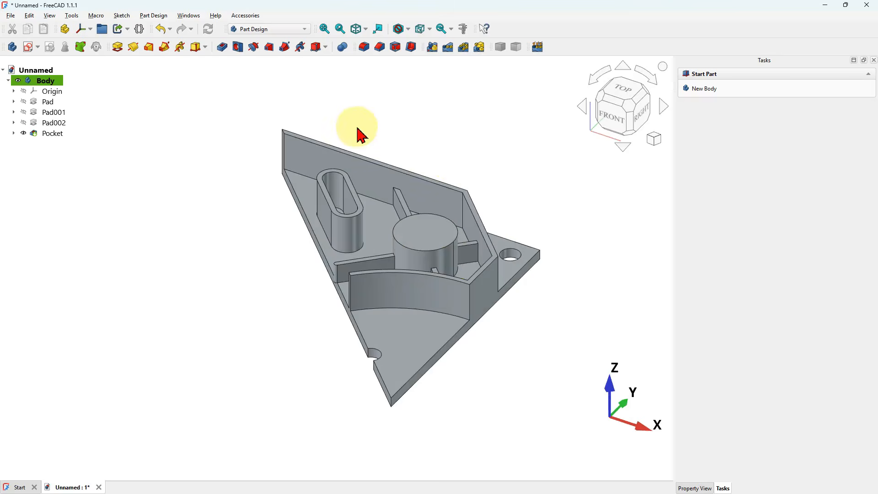
- Start a Hole on the boss's top circular edge with a depth of 8 mm
{"action": "left_click", "coordinate": [433, 247]}
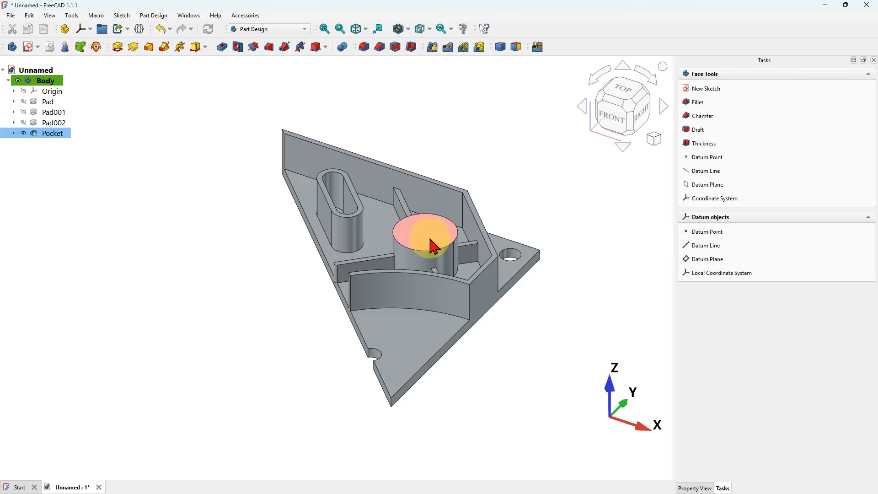
{"action": "left_click", "coordinate": [430, 251]}
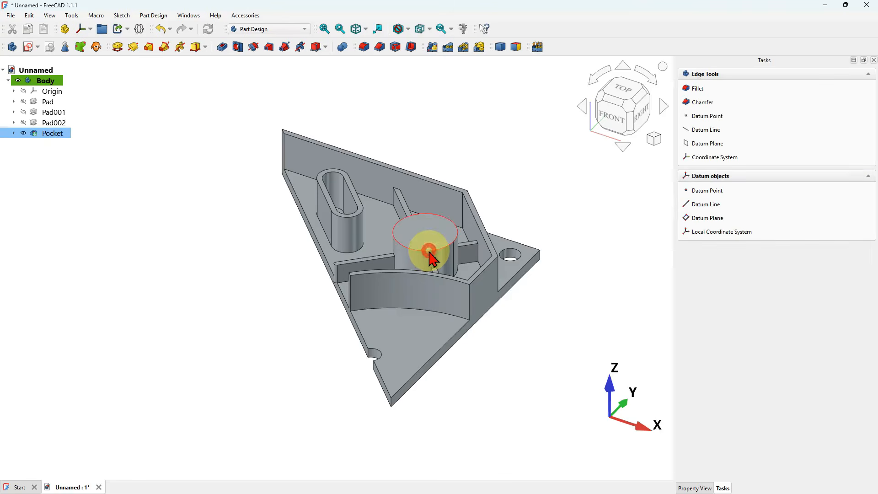
{"action": "left_click", "coordinate": [237, 48]}
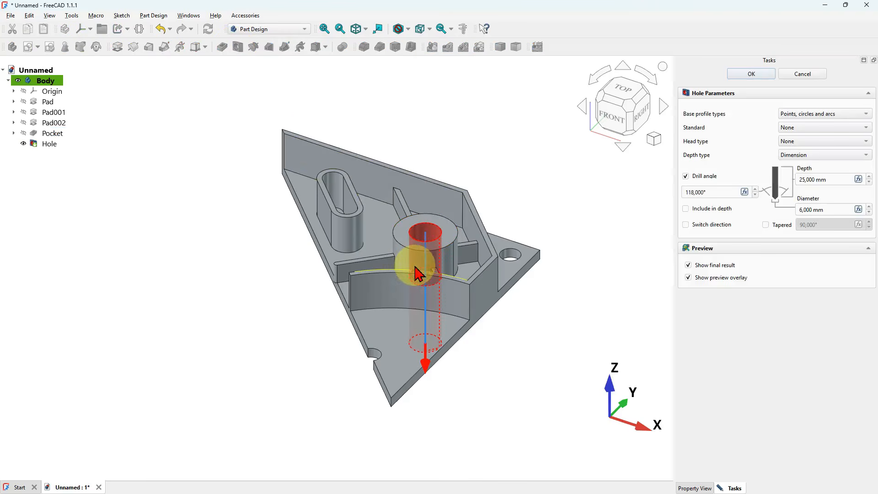
{"action": "middle_click_drag", "start_coordinate": [420, 274], "coordinate": [431, 215]}
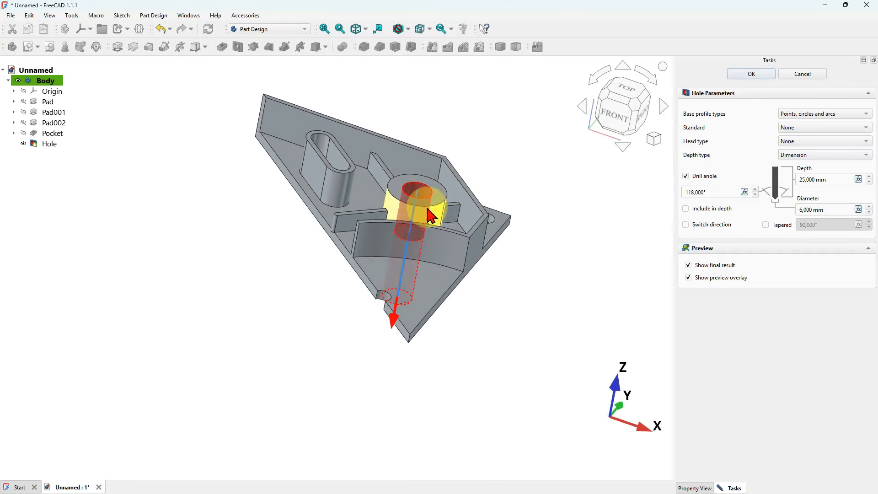
{"action": "middle_click_drag", "start_coordinate": [371, 219], "coordinate": [450, 197]}
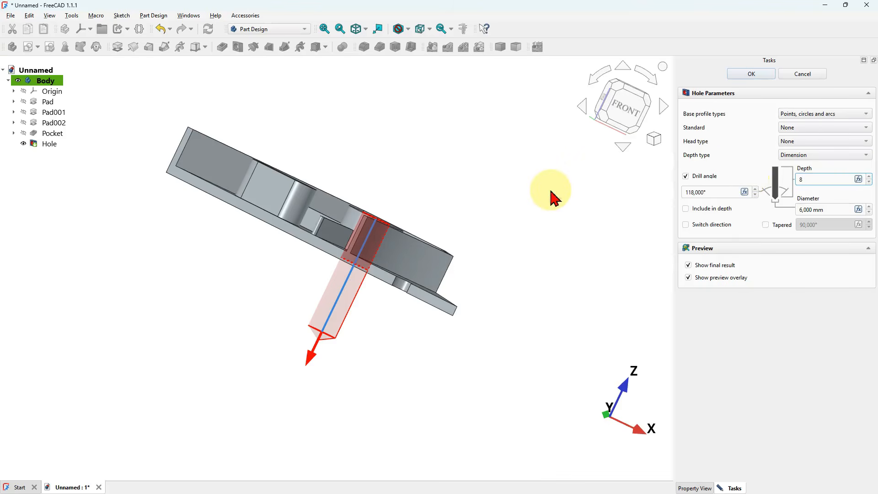
{"action": "middle_click_drag", "start_coordinate": [338, 258], "coordinate": [403, 274]}
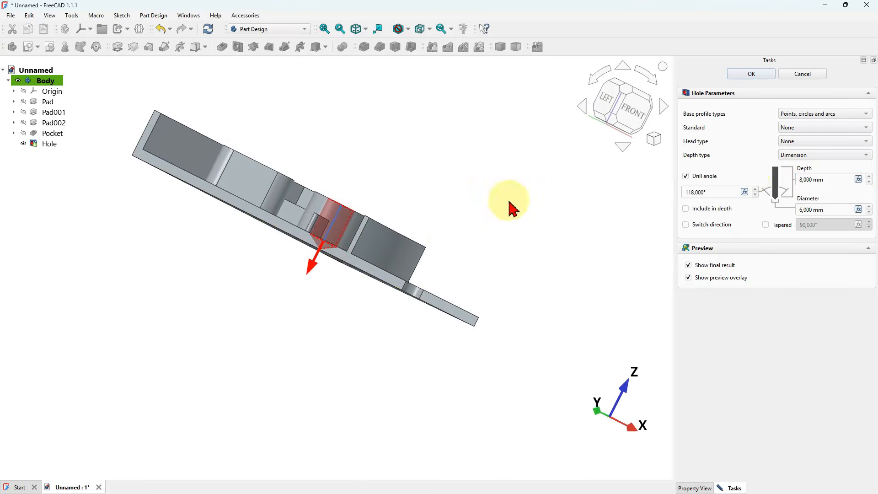
{"action": "left_click", "coordinate": [633, 122]}
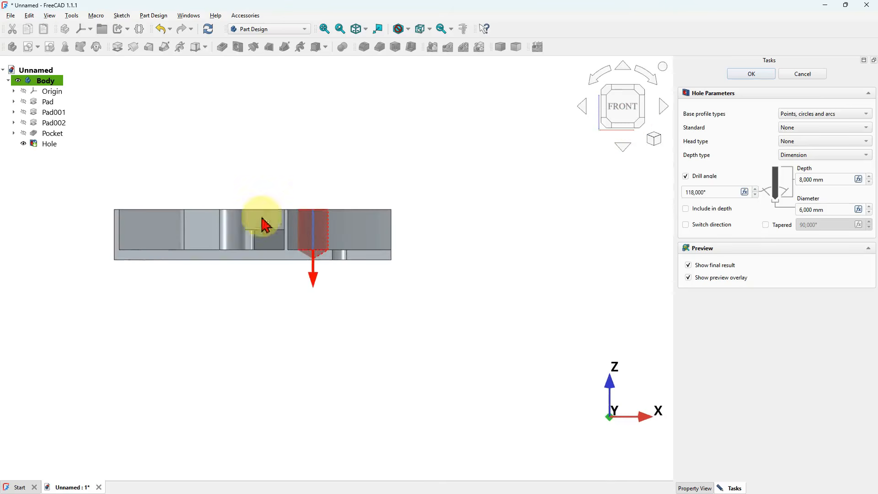
{"action": "scroll", "coordinate": [318, 249], "scroll_direction": "up", "scroll_amount": 1}
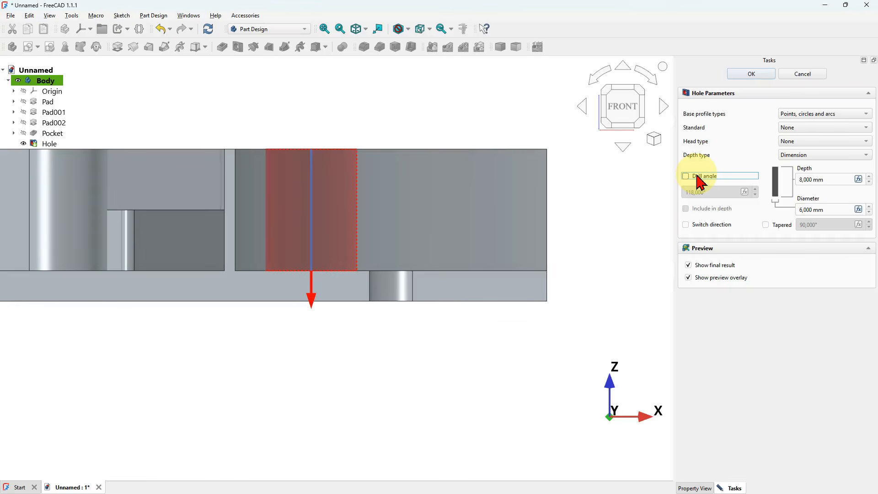
- Turn off the drill angle, set the hole diameter to 8 mm and confirm the hole
{"action": "left_click", "coordinate": [374, 230]}
{"action": "key", "text": "0"}
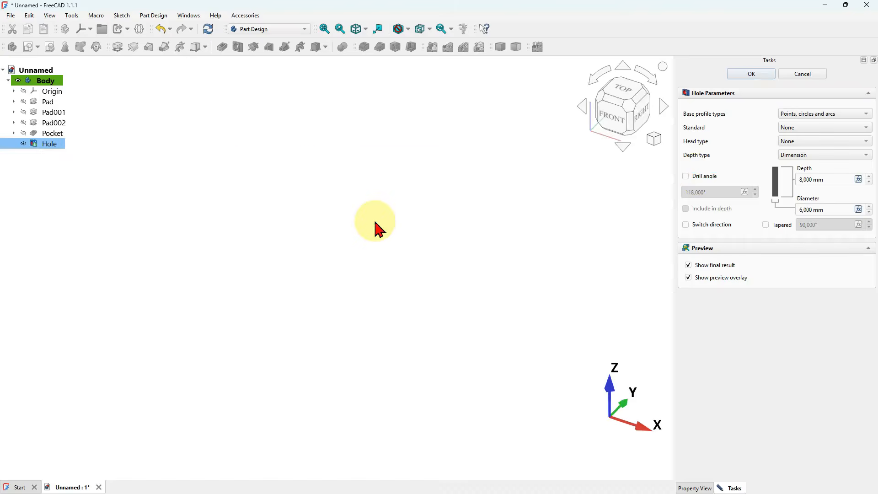
{"action": "left_click", "coordinate": [504, 164]}
{"action": "scroll", "coordinate": [440, 214], "scroll_direction": "up", "scroll_amount": 3}
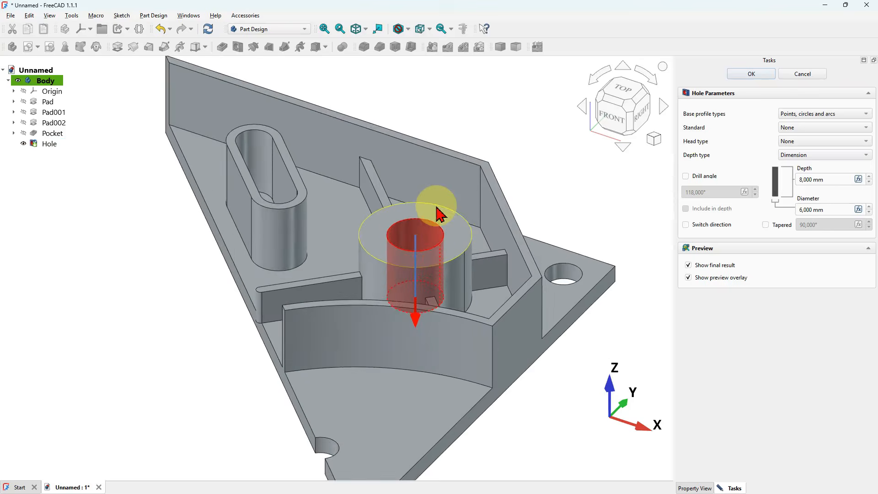
{"action": "middle_click_drag", "start_coordinate": [474, 193], "coordinate": [462, 222]}
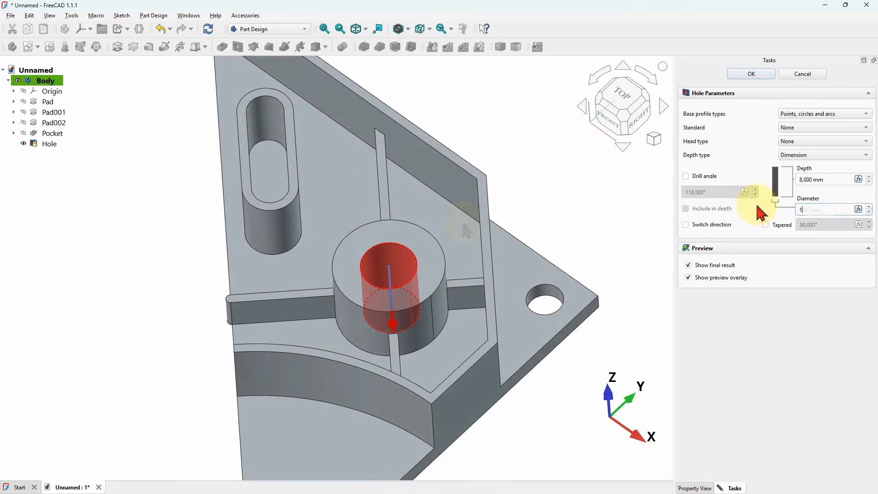
{"action": "left_click", "coordinate": [754, 75]}
- Select all features from Pad to Hole and start a Mirrored feature with the plane set to a selected reference
{"action": "middle_click_drag", "start_coordinate": [515, 206], "coordinate": [491, 264]}
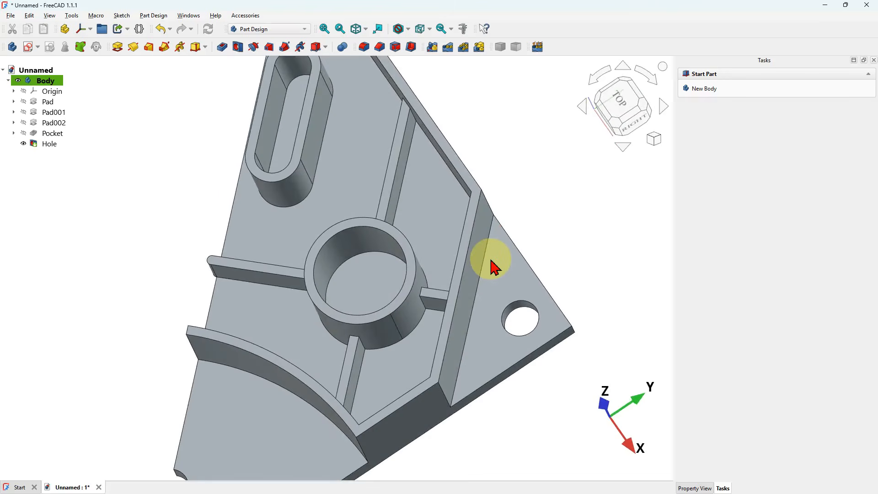
{"action": "key", "text": "0"}
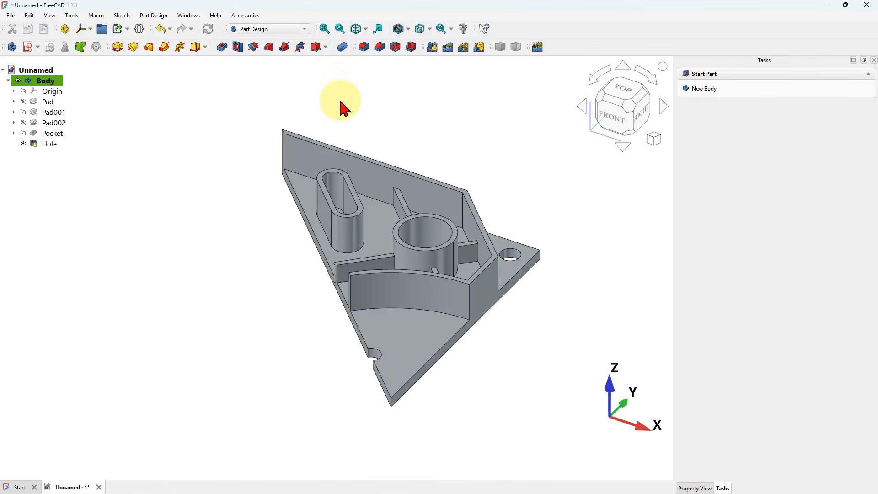
{"action": "left_click", "coordinate": [51, 105]}
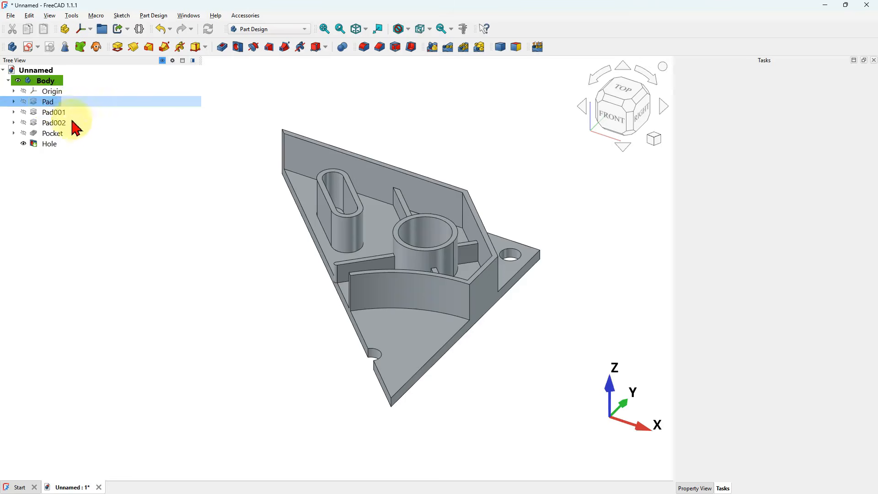
{"action": "left_click", "coordinate": [48, 144], "text": "shift"}
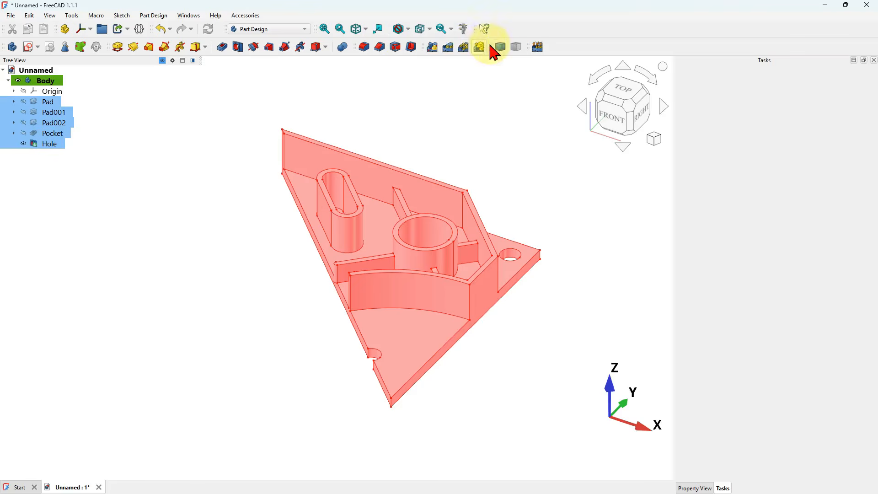
{"action": "left_click", "coordinate": [432, 47]}
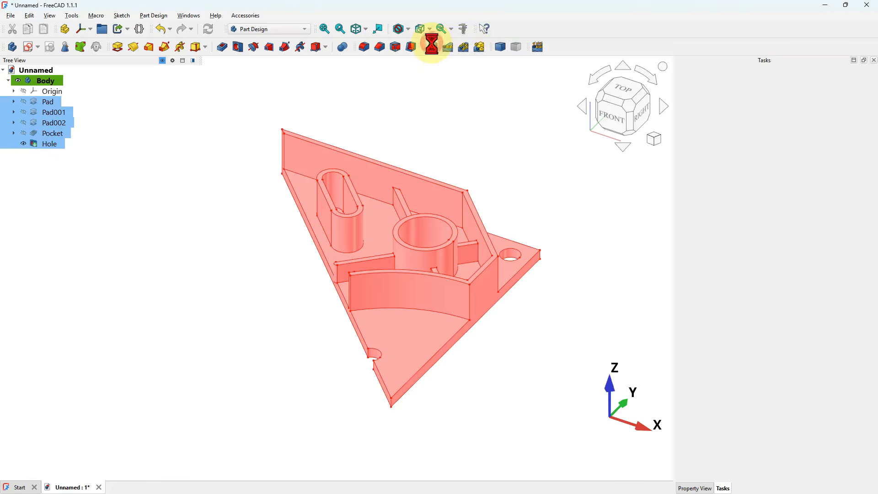
{"action": "left_click_drag", "start_coordinate": [324, 248], "coordinate": [352, 304]}
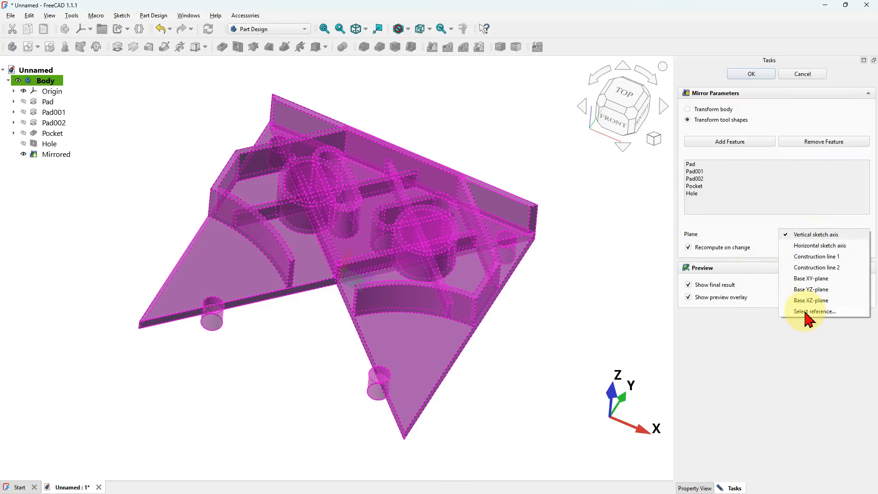
{"action": "left_click", "coordinate": [805, 311]}
- Pick the plate's long diagonal side face as the mirror plane and confirm the mirror
{"action": "left_click_drag", "start_coordinate": [303, 323], "coordinate": [358, 294]}
{"action": "scroll", "coordinate": [343, 306], "scroll_direction": "up", "scroll_amount": 6}
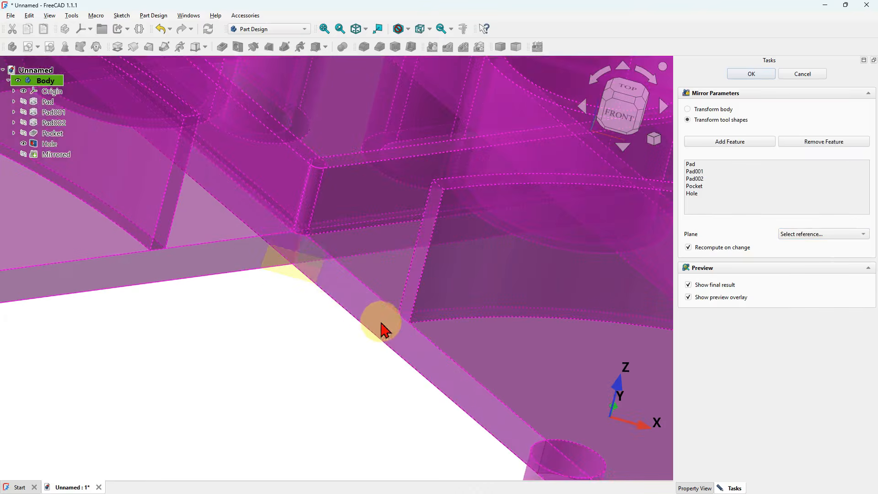
{"action": "left_click", "coordinate": [407, 342]}
{"action": "scroll", "coordinate": [385, 295], "scroll_direction": "down", "scroll_amount": 8}
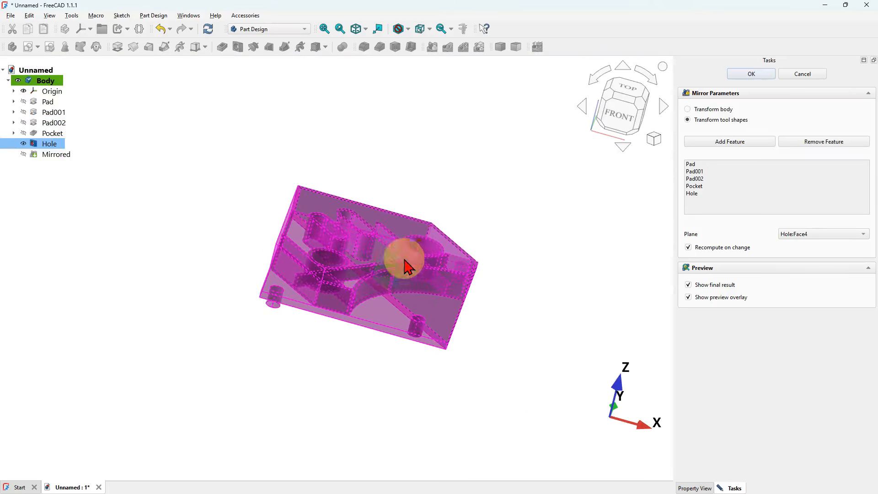
{"action": "middle_click_drag", "start_coordinate": [448, 201], "coordinate": [423, 266]}
{"action": "left_click", "coordinate": [758, 72]}
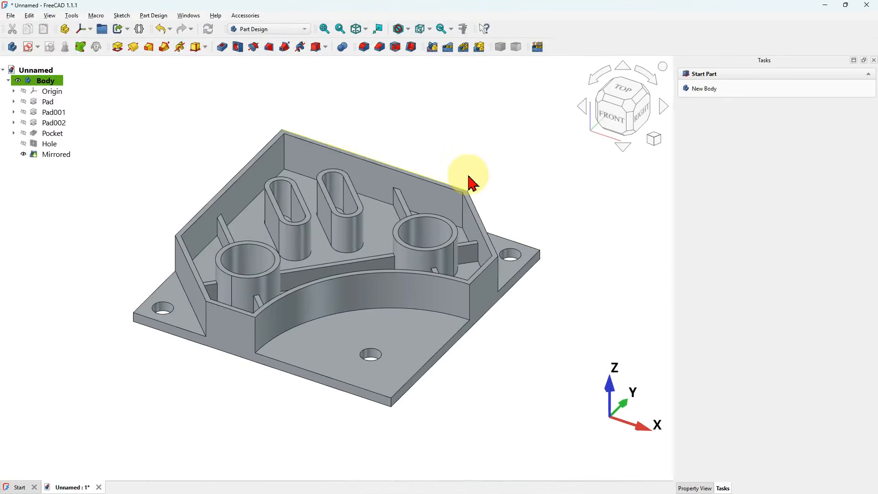
{"action": "middle_click_drag", "start_coordinate": [478, 174], "coordinate": [470, 240]}
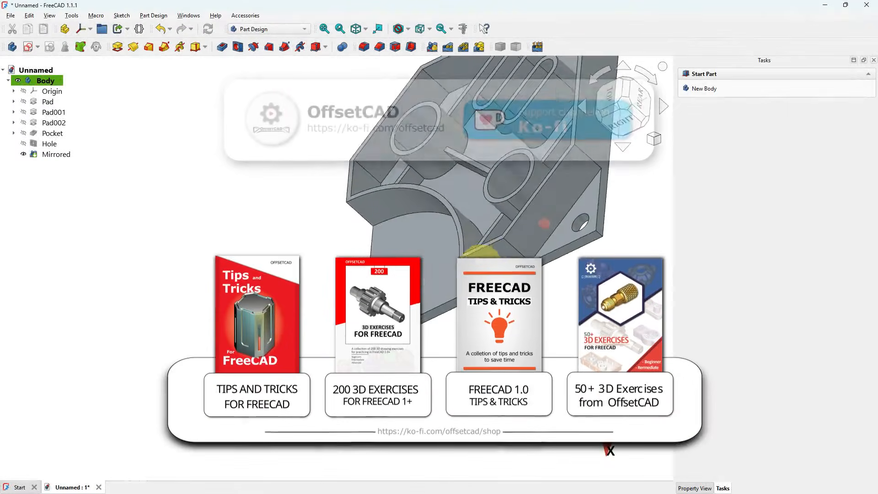
{"action": "middle_click_drag", "start_coordinate": [541, 222], "coordinate": [533, 247]}
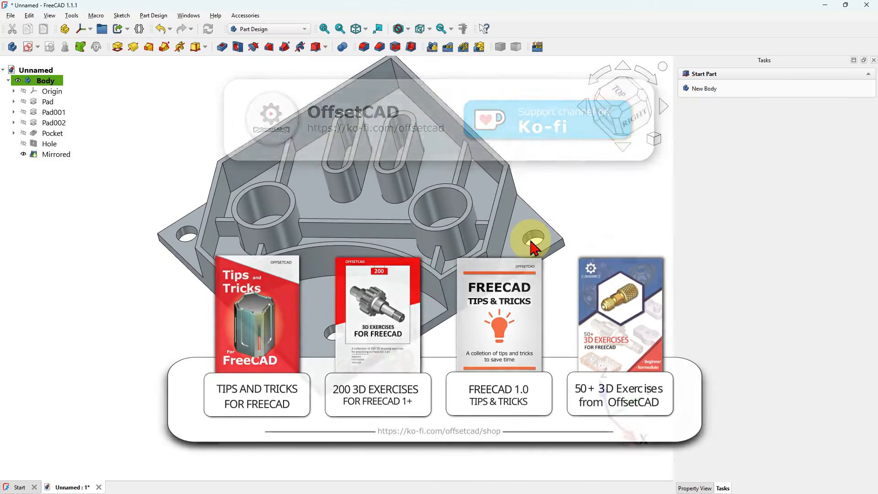
{"action": "key", "text": "Home"}
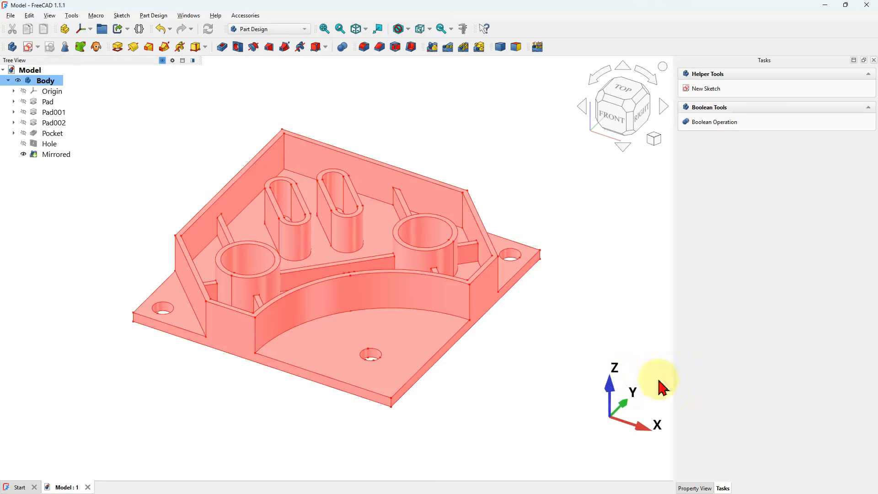
- Close the Start page tab
{"action": "left_click", "coordinate": [694, 488]}
{"action": "left_click", "coordinate": [768, 476]}
{"action": "left_click", "coordinate": [777, 291]}
{"action": "left_click", "coordinate": [777, 302]}
{"action": "left_click", "coordinate": [20, 487]}
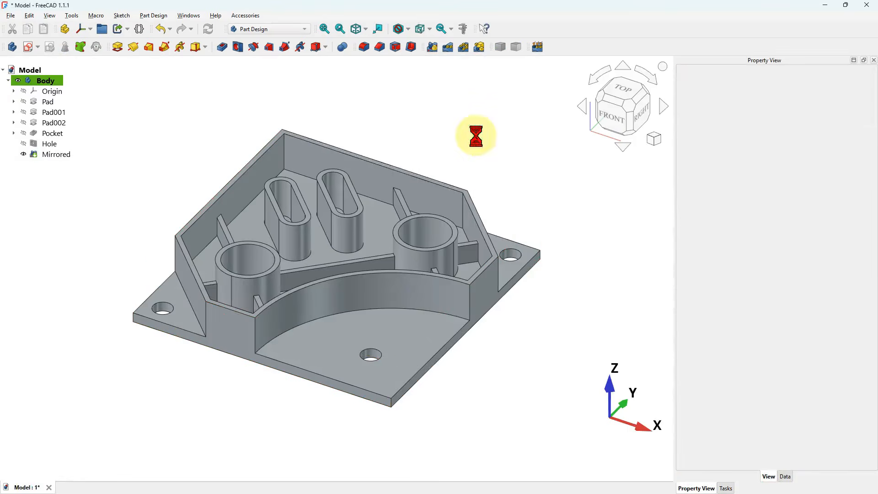
- Open the Mirrored feature's display properties, set the material to Brass with a green appearance, and close them
{"action": "left_click", "coordinate": [359, 158]}
{"action": "key", "text": "ctrl+d"}
{"action": "left_click", "coordinate": [843, 163]}
{"action": "left_click", "coordinate": [734, 207]}
{"action": "left_click", "coordinate": [730, 262]}
{"action": "left_click", "coordinate": [841, 163]}
{"action": "left_click", "coordinate": [821, 181]}
{"action": "left_click", "coordinate": [474, 207]}
{"action": "left_click", "coordinate": [371, 175]}
{"action": "left_click", "coordinate": [481, 332]}
{"action": "left_click", "coordinate": [480, 310]}
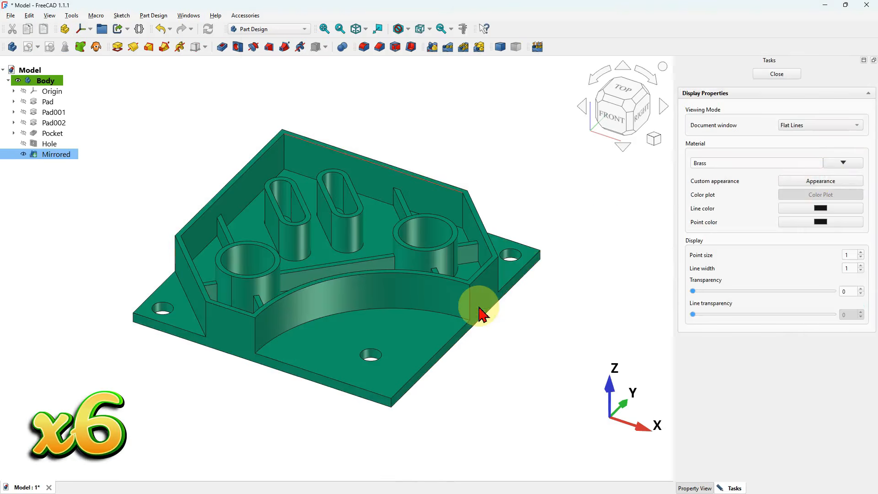
{"action": "left_click", "coordinate": [776, 73]}
- Switch to the Part workbench and start Appearance per Face on the mirrored body
{"action": "left_click", "coordinate": [372, 185]}
{"action": "left_click", "coordinate": [268, 29]}
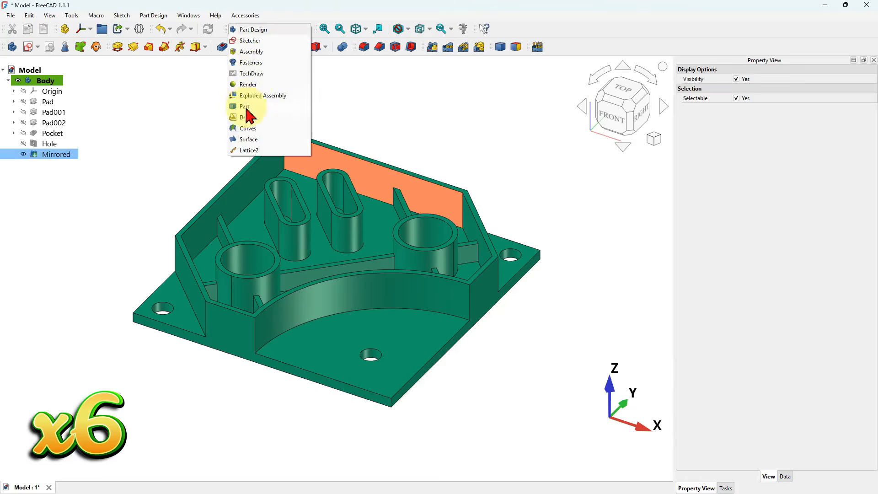
{"action": "left_click", "coordinate": [247, 114]}
{"action": "left_click", "coordinate": [397, 46]}
{"action": "scroll", "coordinate": [409, 258], "scroll_direction": "up", "scroll_amount": 5}
{"action": "left_click", "coordinate": [429, 269], "text": "ctrl"}
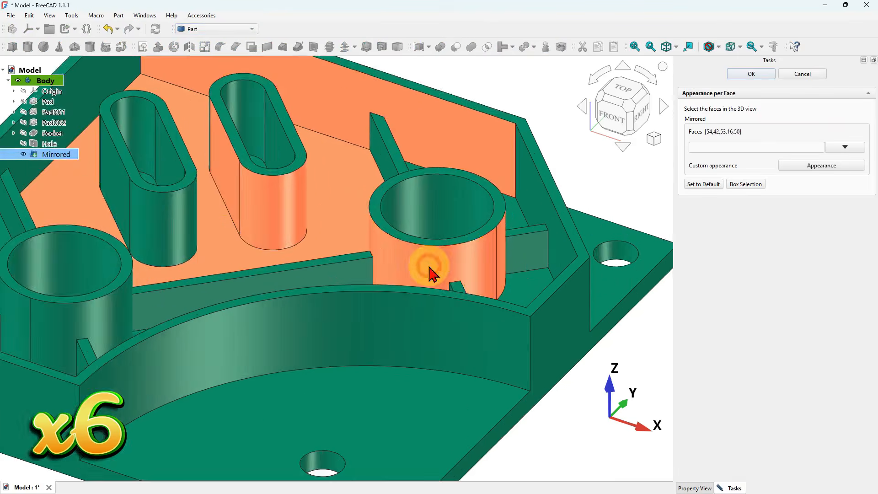
- Select the inner floor, wall, boss and rib faces inside the bracket for the per-face appearance
{"action": "scroll", "coordinate": [429, 269], "scroll_direction": "down", "scroll_amount": 3}
{"action": "left_click", "coordinate": [262, 239], "text": "ctrl"}
{"action": "left_click", "coordinate": [232, 221], "text": "ctrl"}
{"action": "left_click", "coordinate": [200, 182], "text": "ctrl"}
{"action": "left_click", "coordinate": [147, 261], "text": "ctrl"}
{"action": "scroll", "coordinate": [402, 193], "scroll_direction": "up", "scroll_amount": 10}
{"action": "left_click", "coordinate": [361, 220], "text": "ctrl"}
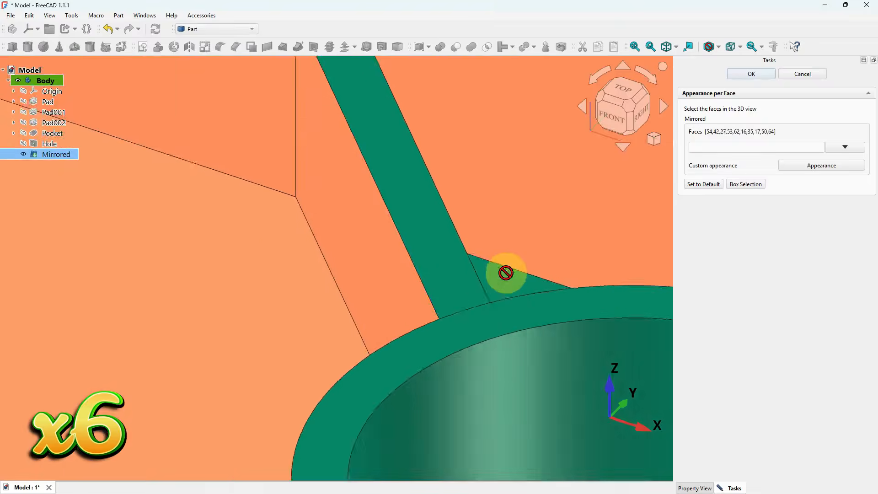
{"action": "left_click", "coordinate": [506, 273], "text": "ctrl"}
{"action": "scroll", "coordinate": [454, 208], "scroll_direction": "down", "scroll_amount": 10}
{"action": "scroll", "coordinate": [535, 253], "scroll_direction": "up", "scroll_amount": 4}
{"action": "left_click", "coordinate": [525, 321], "text": "ctrl"}
{"action": "scroll", "coordinate": [533, 269], "scroll_direction": "up", "scroll_amount": 6}
{"action": "left_click", "coordinate": [533, 270], "text": "ctrl"}
{"action": "left_click", "coordinate": [531, 233], "text": "ctrl"}
{"action": "scroll", "coordinate": [531, 233], "scroll_direction": "down", "scroll_amount": 10}
{"action": "scroll", "coordinate": [445, 137], "scroll_direction": "up", "scroll_amount": 4}
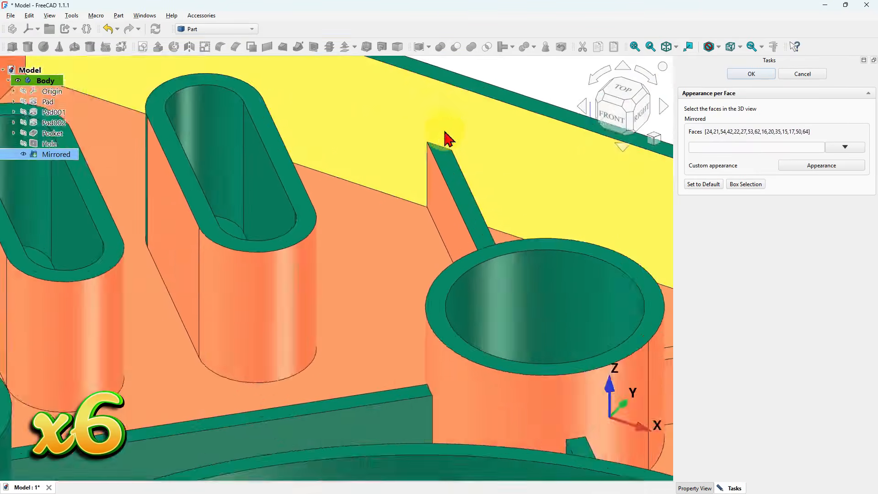
{"action": "left_click", "coordinate": [467, 187], "text": "ctrl"}
{"action": "scroll", "coordinate": [467, 187], "scroll_direction": "down", "scroll_amount": 5}
{"action": "scroll", "coordinate": [226, 252], "scroll_direction": "up", "scroll_amount": 8}
{"action": "left_click", "coordinate": [270, 255], "text": "ctrl"}
{"action": "left_click", "coordinate": [294, 243], "text": "ctrl"}
{"action": "left_click", "coordinate": [400, 295], "text": "ctrl"}
{"action": "scroll", "coordinate": [401, 296], "scroll_direction": "up", "scroll_amount": 5}
{"action": "left_click", "coordinate": [399, 243], "text": "ctrl"}
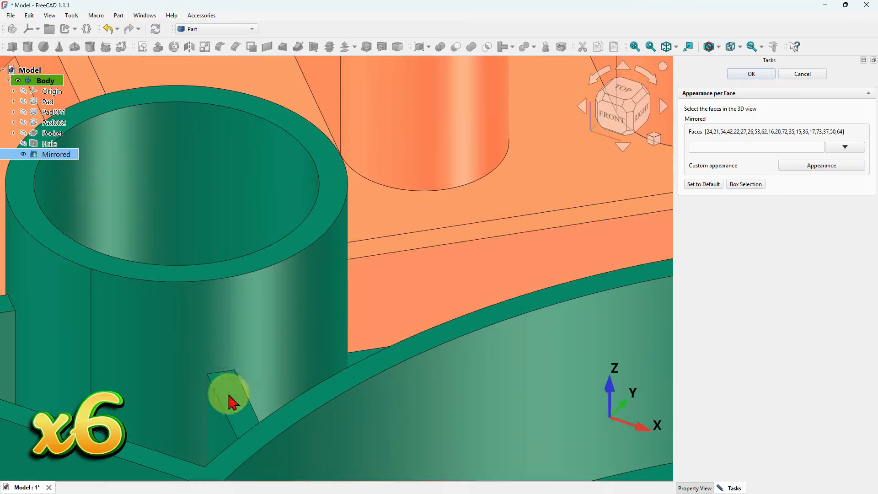
{"action": "scroll", "coordinate": [234, 382], "scroll_direction": "up", "scroll_amount": 4}
{"action": "left_click", "coordinate": [240, 395], "text": "ctrl"}
{"action": "left_click", "coordinate": [407, 352], "text": "ctrl"}
{"action": "scroll", "coordinate": [481, 222], "scroll_direction": "down", "scroll_amount": 7}
{"action": "scroll", "coordinate": [277, 206], "scroll_direction": "up", "scroll_amount": 4}
{"action": "left_click", "coordinate": [297, 246], "text": "ctrl"}
{"action": "scroll", "coordinate": [302, 249], "scroll_direction": "down", "scroll_amount": 8}
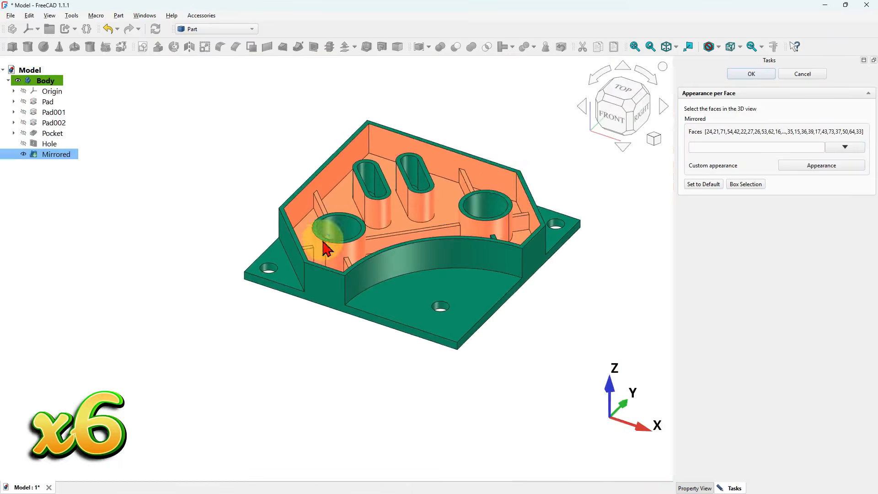
{"action": "scroll", "coordinate": [310, 255], "scroll_direction": "up", "scroll_amount": 10}
{"action": "left_click", "coordinate": [278, 233], "text": "ctrl"}
{"action": "scroll", "coordinate": [278, 233], "scroll_direction": "down", "scroll_amount": 8}
{"action": "left_click", "coordinate": [352, 245], "text": "ctrl"}
{"action": "scroll", "coordinate": [353, 245], "scroll_direction": "down", "scroll_amount": 8}
{"action": "middle_click_drag", "start_coordinate": [352, 245], "coordinate": [324, 117]}
{"action": "scroll", "coordinate": [324, 116], "scroll_direction": "up", "scroll_amount": 7}
{"action": "left_click", "coordinate": [371, 336], "text": "ctrl"}
{"action": "left_click", "coordinate": [411, 303], "text": "ctrl"}
{"action": "left_click", "coordinate": [574, 358], "text": "ctrl"}
{"action": "scroll", "coordinate": [554, 210], "scroll_direction": "up", "scroll_amount": 5}
{"action": "left_click", "coordinate": [519, 260], "text": "ctrl"}
{"action": "scroll", "coordinate": [519, 260], "scroll_direction": "down", "scroll_amount": 4}
{"action": "left_click", "coordinate": [341, 201], "text": "ctrl"}
{"action": "scroll", "coordinate": [341, 201], "scroll_direction": "down", "scroll_amount": 5}
{"action": "middle_click_drag", "start_coordinate": [341, 201], "coordinate": [512, 196]}
{"action": "left_click", "coordinate": [640, 237], "text": "ctrl"}
{"action": "left_click", "coordinate": [655, 219], "text": "ctrl"}
{"action": "scroll", "coordinate": [529, 227], "scroll_direction": "down", "scroll_amount": 3}
{"action": "middle_click_drag", "start_coordinate": [529, 227], "coordinate": [505, 284]}
{"action": "scroll", "coordinate": [378, 280], "scroll_direction": "up", "scroll_amount": 9}
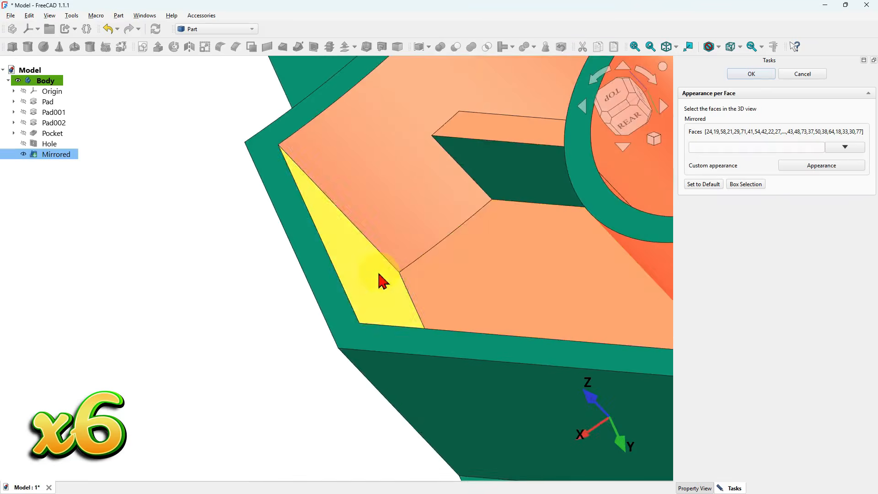
- Add the remaining interior faces around the slots, pockets and mirrored side to the face selection
{"action": "left_click", "coordinate": [379, 280], "text": "ctrl"}
{"action": "left_click", "coordinate": [500, 172], "text": "ctrl"}
{"action": "scroll", "coordinate": [548, 247], "scroll_direction": "down", "scroll_amount": 5}
{"action": "left_click", "coordinate": [454, 224], "text": "ctrl"}
{"action": "scroll", "coordinate": [495, 190], "scroll_direction": "down", "scroll_amount": 6}
{"action": "scroll", "coordinate": [402, 228], "scroll_direction": "down", "scroll_amount": 4}
{"action": "scroll", "coordinate": [508, 121], "scroll_direction": "up", "scroll_amount": 5}
{"action": "left_click", "coordinate": [540, 142], "text": "ctrl"}
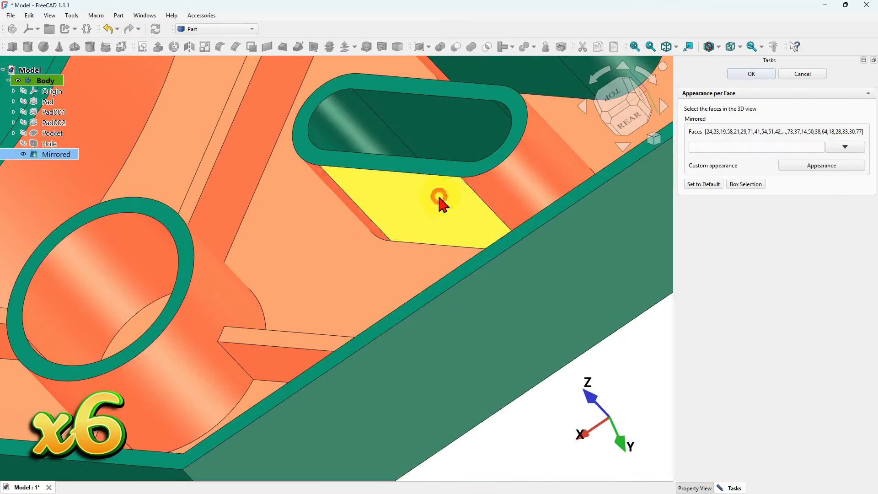
{"action": "left_click", "coordinate": [439, 196], "text": "ctrl"}
{"action": "left_click", "coordinate": [462, 115], "text": "ctrl"}
{"action": "scroll", "coordinate": [503, 106], "scroll_direction": "up", "scroll_amount": 6}
{"action": "left_click", "coordinate": [551, 133], "text": "ctrl"}
{"action": "left_click", "coordinate": [515, 128], "text": "ctrl"}
{"action": "scroll", "coordinate": [516, 128], "scroll_direction": "down", "scroll_amount": 10}
{"action": "left_click", "coordinate": [247, 124], "text": "ctrl"}
{"action": "left_click", "coordinate": [292, 214], "text": "ctrl"}
{"action": "left_click", "coordinate": [476, 196], "text": "ctrl"}
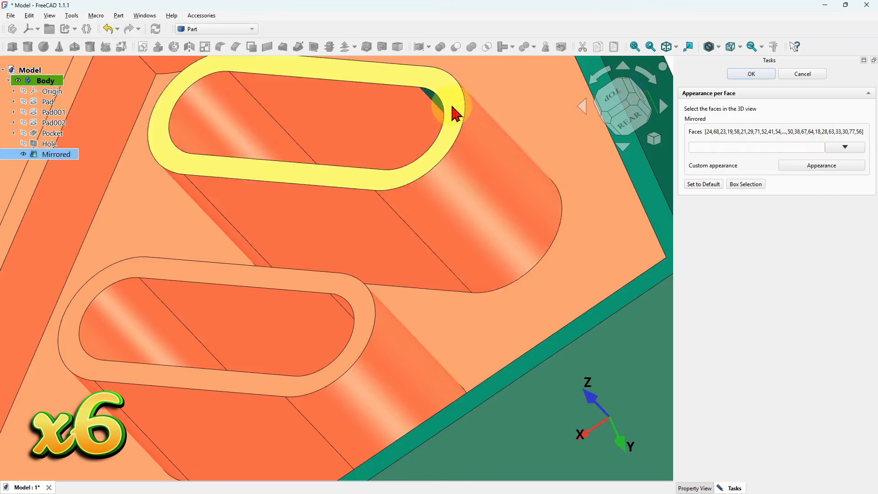
{"action": "left_click", "coordinate": [454, 112], "text": "ctrl"}
{"action": "scroll", "coordinate": [350, 218], "scroll_direction": "down", "scroll_amount": 6}
{"action": "scroll", "coordinate": [293, 183], "scroll_direction": "up", "scroll_amount": 5}
{"action": "scroll", "coordinate": [312, 139], "scroll_direction": "down", "scroll_amount": 6}
{"action": "middle_click_drag", "start_coordinate": [357, 256], "coordinate": [474, 316]}
{"action": "scroll", "coordinate": [371, 300], "scroll_direction": "up", "scroll_amount": 6}
{"action": "left_click", "coordinate": [330, 297], "text": "ctrl"}
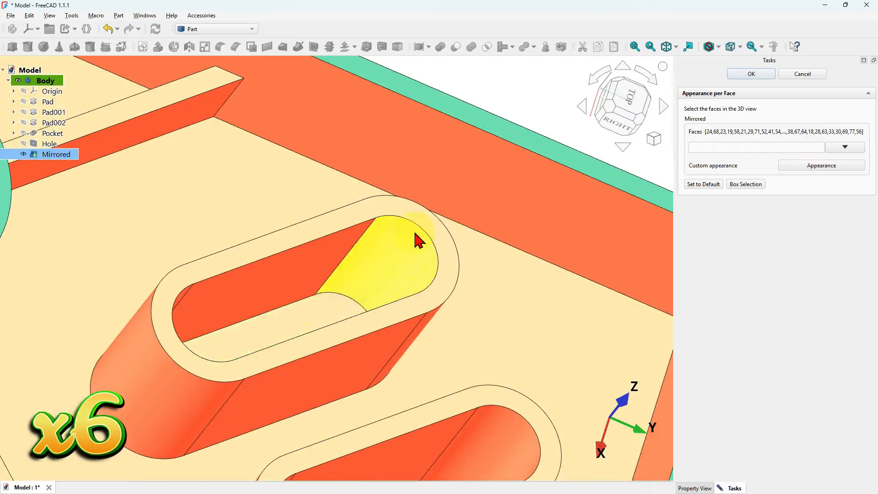
{"action": "left_click", "coordinate": [415, 238], "text": "ctrl"}
{"action": "scroll", "coordinate": [415, 238], "scroll_direction": "down", "scroll_amount": 5}
{"action": "middle_click_drag", "start_coordinate": [407, 219], "coordinate": [401, 277]}
{"action": "left_click", "coordinate": [401, 277], "text": "ctrl"}
{"action": "scroll", "coordinate": [401, 277], "scroll_direction": "down", "scroll_amount": 5}
{"action": "key", "text": "Home"}
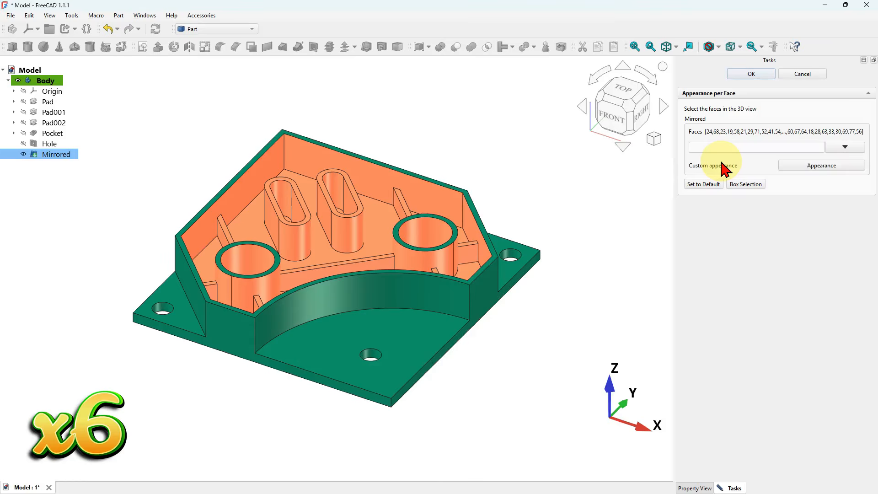
- Give the selected faces a custom colour of #6d444a and confirm the Appearance per Face task
{"action": "left_click", "coordinate": [821, 165]}
{"action": "left_click", "coordinate": [478, 224]}
{"action": "left_click", "coordinate": [426, 202]}
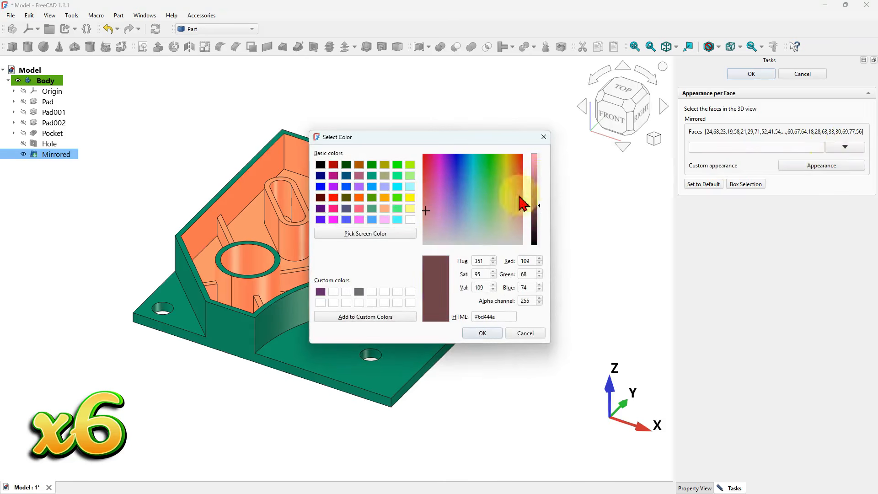
{"action": "left_click", "coordinate": [482, 333]}
{"action": "left_click", "coordinate": [472, 305]}
{"action": "left_click", "coordinate": [751, 73]}
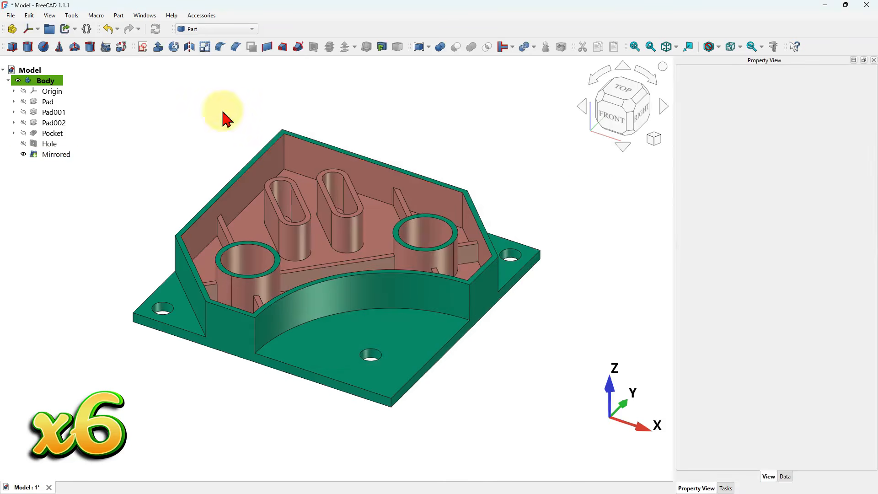
- Add a Dimensions group to the model tree and switch to the Draft workbench
{"action": "left_click", "coordinate": [49, 28]}
{"action": "left_click", "coordinate": [45, 92]}
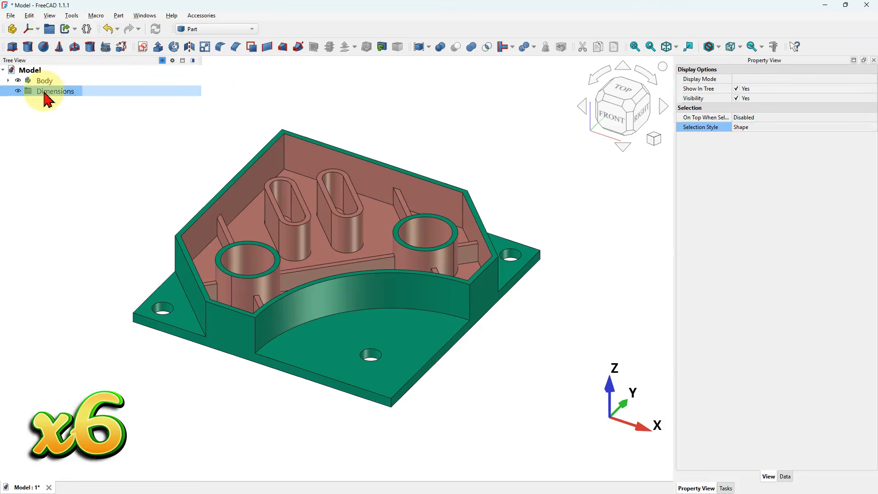
{"action": "left_click", "coordinate": [120, 132]}
{"action": "left_click", "coordinate": [214, 29]}
{"action": "left_click", "coordinate": [193, 94]}
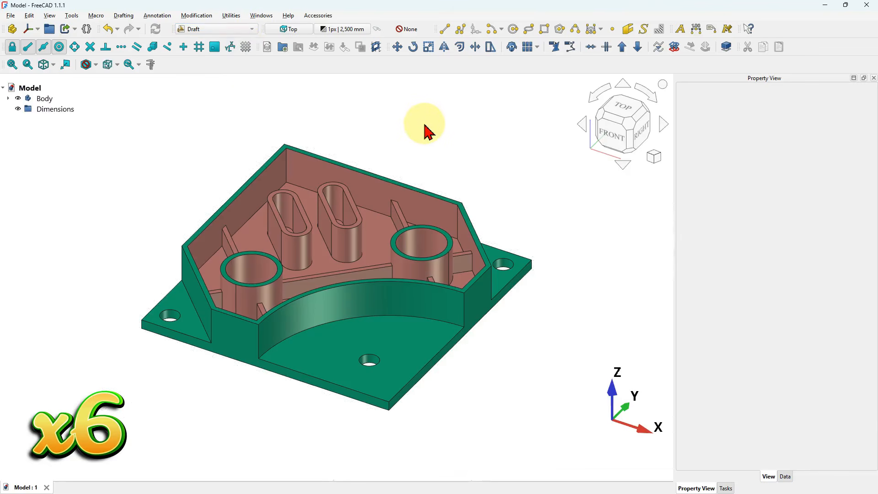
- Dimension the length of the plate's right-hand edge
{"action": "left_click", "coordinate": [389, 410]}
{"action": "scroll", "coordinate": [548, 299], "scroll_direction": "up", "scroll_amount": 4}
{"action": "left_click", "coordinate": [510, 231]}
{"action": "scroll", "coordinate": [471, 291], "scroll_direction": "down", "scroll_amount": 5}
{"action": "left_click", "coordinate": [485, 320]}
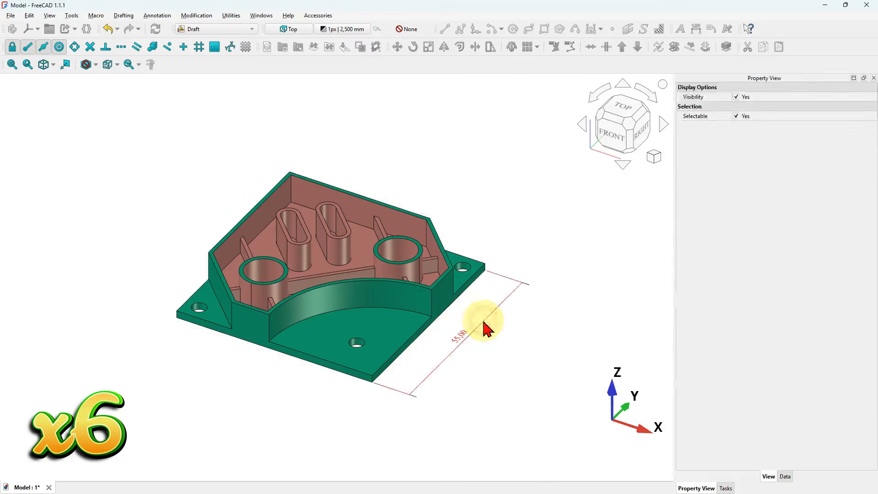
{"action": "left_click", "coordinate": [552, 231]}
{"action": "scroll", "coordinate": [226, 366], "scroll_direction": "up", "scroll_amount": 2}
- Dimension the length of the plate's front edge
{"action": "left_click", "coordinate": [695, 28]}
{"action": "left_click", "coordinate": [158, 299]}
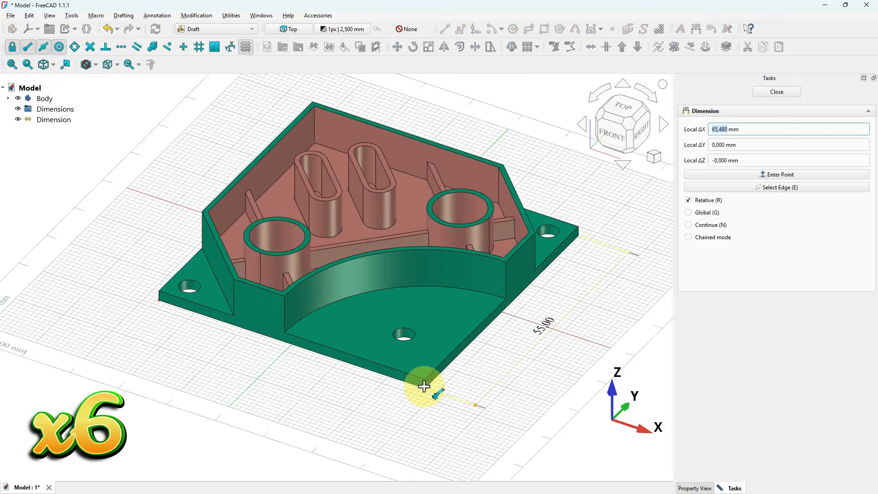
{"action": "scroll", "coordinate": [425, 389], "scroll_direction": "up", "scroll_amount": 7}
{"action": "left_click", "coordinate": [424, 389]}
{"action": "scroll", "coordinate": [474, 287], "scroll_direction": "down", "scroll_amount": 6}
{"action": "left_click", "coordinate": [352, 339]}
{"action": "scroll", "coordinate": [381, 388], "scroll_direction": "down", "scroll_amount": 3}
{"action": "left_click", "coordinate": [441, 396]}
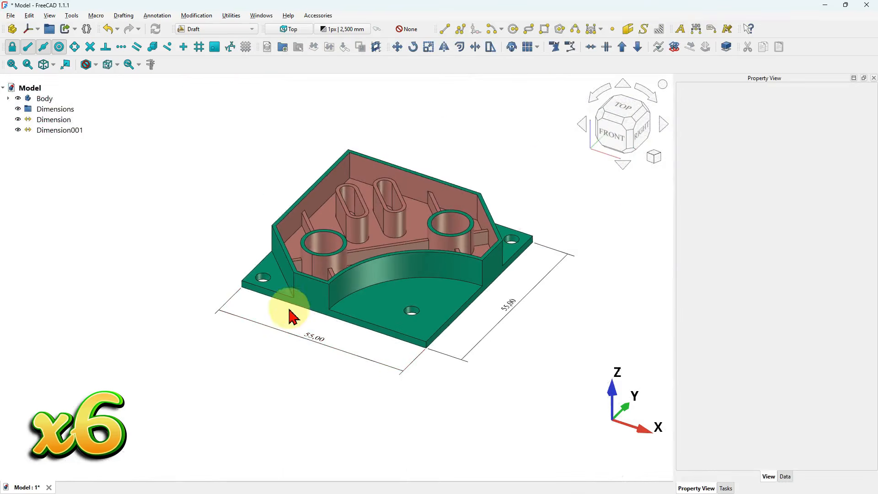
- Dimension the height of the outer wall at the front corner
{"action": "scroll", "coordinate": [291, 316], "scroll_direction": "up", "scroll_amount": 4}
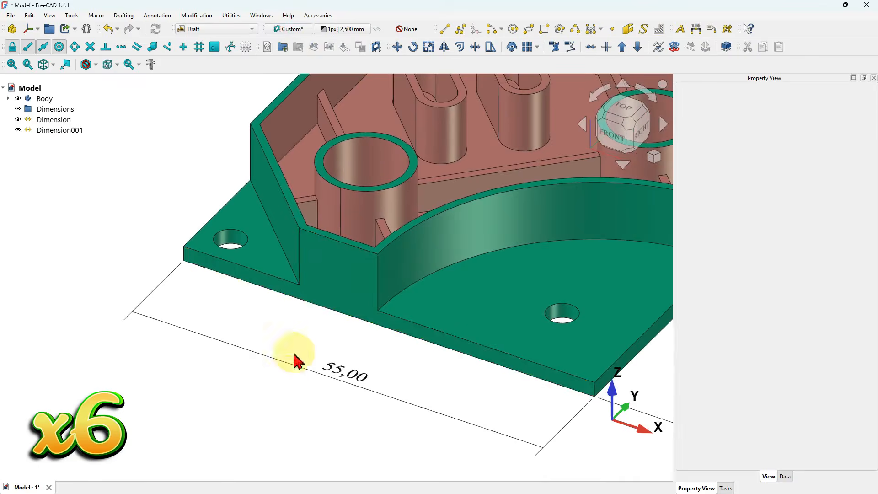
{"action": "key", "text": "d"}
{"action": "key", "text": "i"}
{"action": "left_click", "coordinate": [378, 255]}
{"action": "left_click", "coordinate": [335, 329]}
{"action": "left_click", "coordinate": [293, 335]}
{"action": "scroll", "coordinate": [294, 336], "scroll_direction": "down", "scroll_amount": 3}
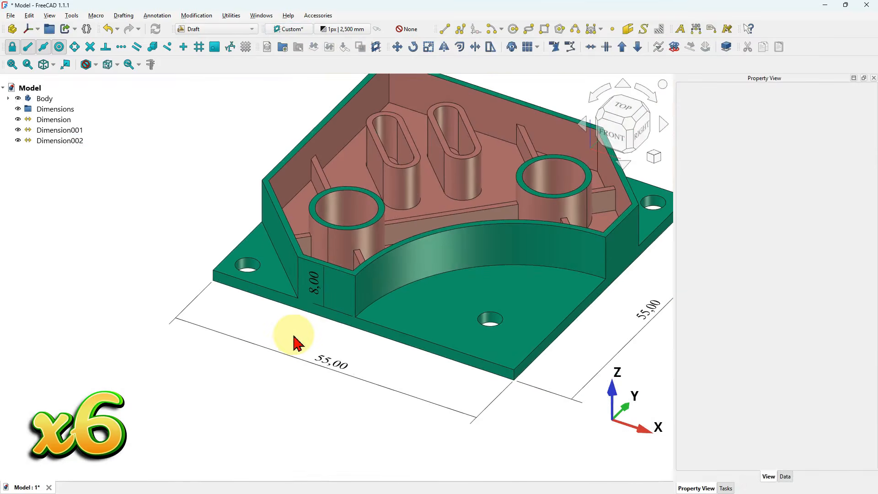
- Dimension the corner hole's offset from the plate edge, then delete that dimension
{"action": "scroll", "coordinate": [294, 343], "scroll_direction": "down", "scroll_amount": 2}
{"action": "scroll", "coordinate": [255, 307], "scroll_direction": "up", "scroll_amount": 4}
{"action": "scroll", "coordinate": [466, 328], "scroll_direction": "down", "scroll_amount": 3}
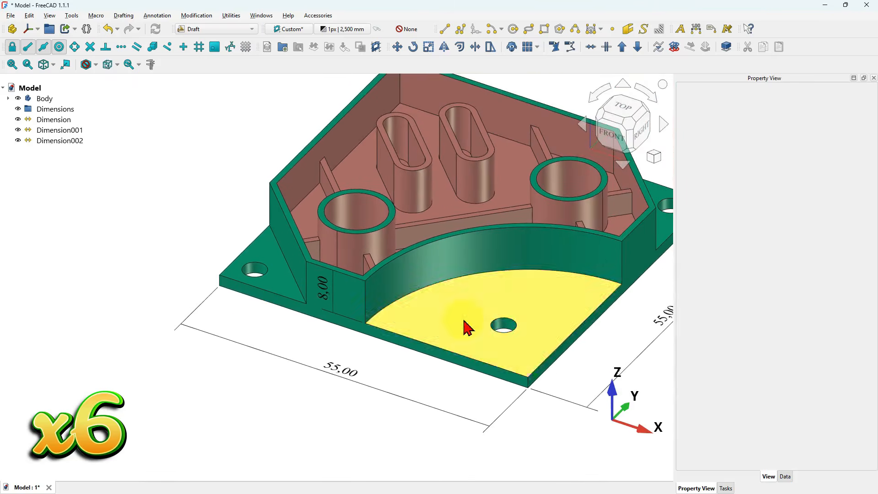
{"action": "left_click", "coordinate": [696, 30]}
{"action": "scroll", "coordinate": [577, 327], "scroll_direction": "up", "scroll_amount": 3}
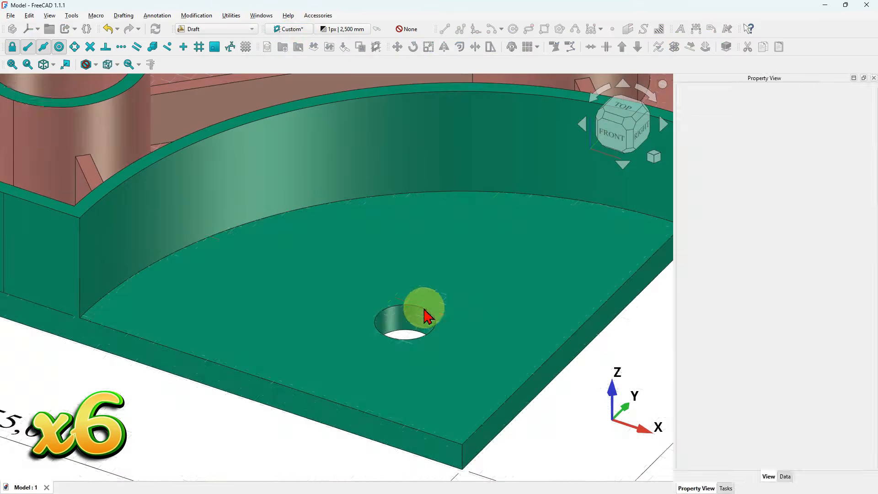
{"action": "scroll", "coordinate": [424, 314], "scroll_direction": "down", "scroll_amount": 5}
{"action": "scroll", "coordinate": [377, 247], "scroll_direction": "up", "scroll_amount": 6}
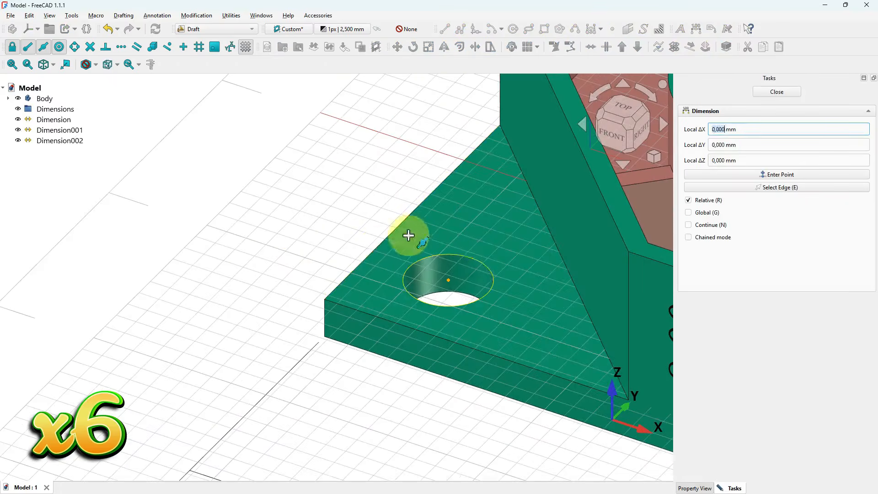
{"action": "key", "text": "y"}
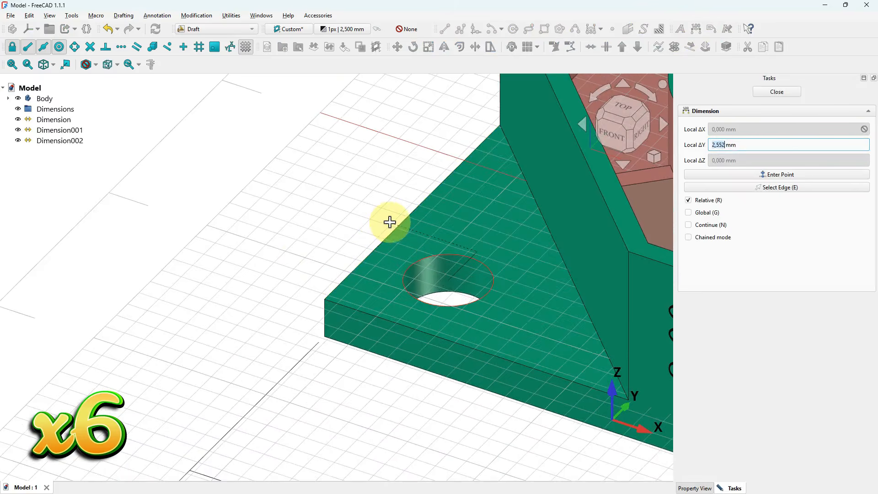
{"action": "key", "text": "x"}
{"action": "left_click", "coordinate": [359, 421]}
{"action": "left_click", "coordinate": [359, 421]}
{"action": "scroll", "coordinate": [396, 365], "scroll_direction": "down", "scroll_amount": 4}
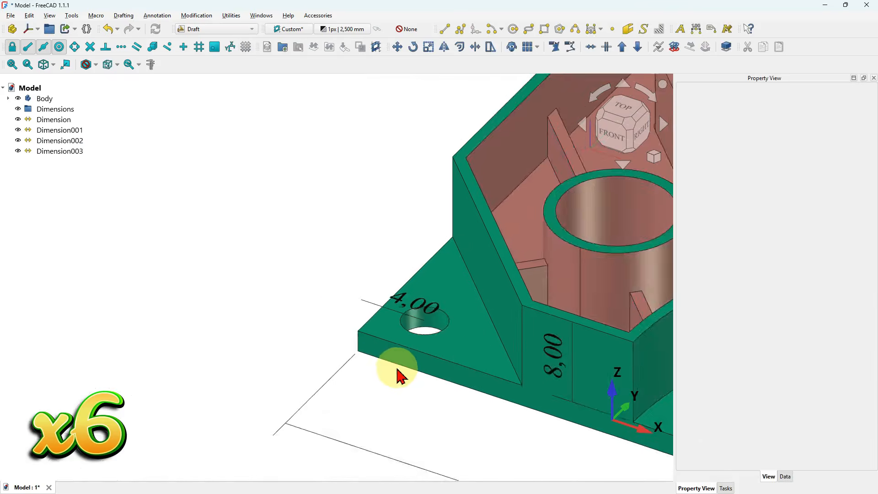
{"action": "scroll", "coordinate": [396, 364], "scroll_direction": "up", "scroll_amount": 4}
{"action": "scroll", "coordinate": [399, 221], "scroll_direction": "down", "scroll_amount": 3}
{"action": "left_click", "coordinate": [85, 153]}
{"action": "key", "text": "Delete"}
- Dimension the distance along X from the plate's left corner to the corner hole's centre
{"action": "scroll", "coordinate": [392, 228], "scroll_direction": "up", "scroll_amount": 3}
{"action": "key", "text": "d"}
{"action": "key", "text": "i"}
{"action": "scroll", "coordinate": [464, 243], "scroll_direction": "up", "scroll_amount": 2}
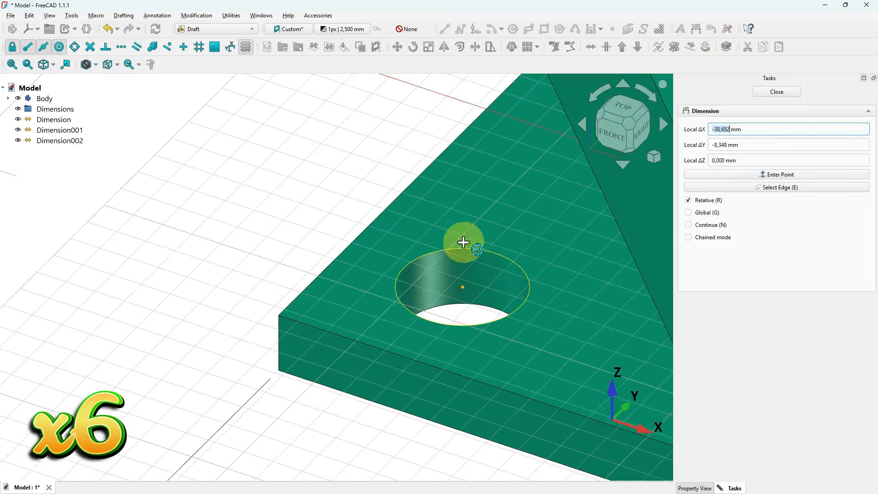
{"action": "left_click", "coordinate": [282, 302]}
{"action": "scroll", "coordinate": [383, 408], "scroll_direction": "down", "scroll_amount": 3}
{"action": "left_click", "coordinate": [476, 338]}
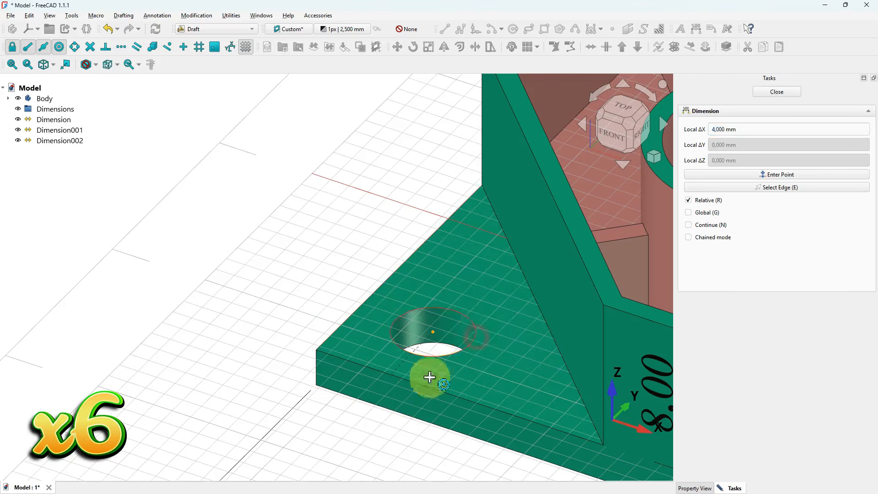
{"action": "left_click", "coordinate": [320, 345]}
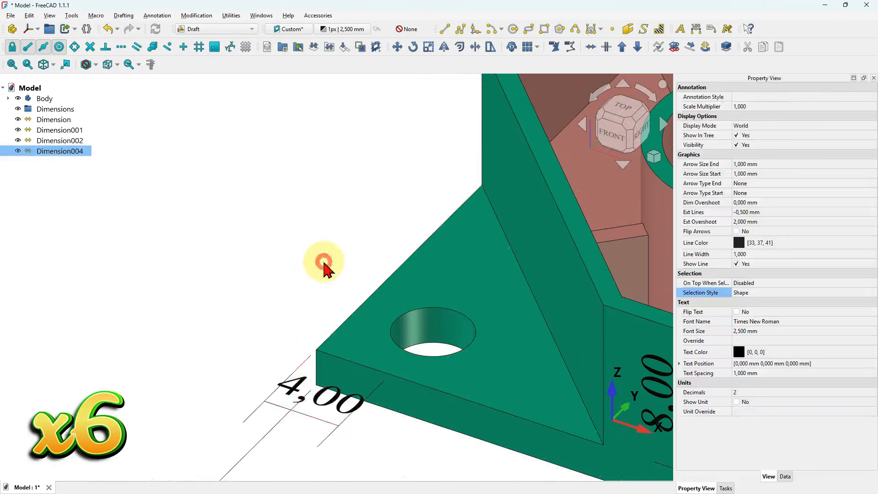
- Dimension the corner hole's centre offset from the plate's other edge
{"action": "left_click", "coordinate": [696, 29]}
{"action": "scroll", "coordinate": [324, 306], "scroll_direction": "up", "scroll_amount": 2}
{"action": "left_click", "coordinate": [316, 352]}
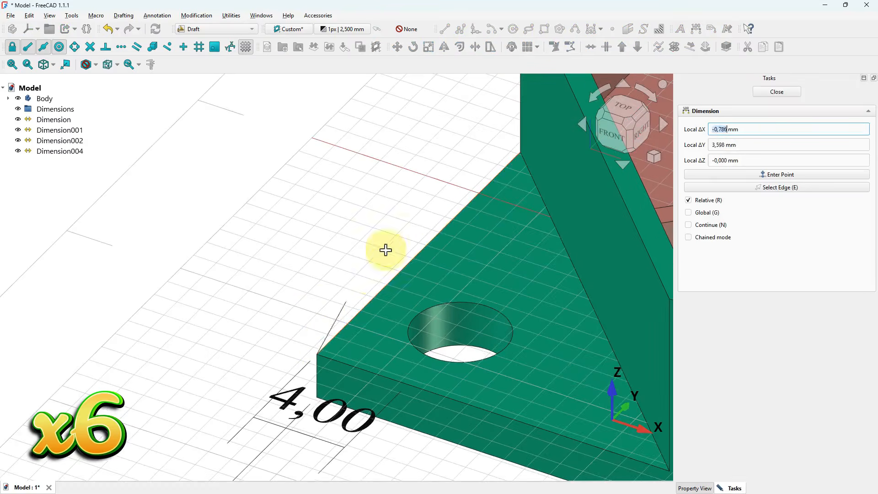
{"action": "left_click", "coordinate": [467, 299], "text": "shift"}
{"action": "left_click", "coordinate": [285, 264]}
{"action": "scroll", "coordinate": [337, 245], "scroll_direction": "down", "scroll_amount": 5}
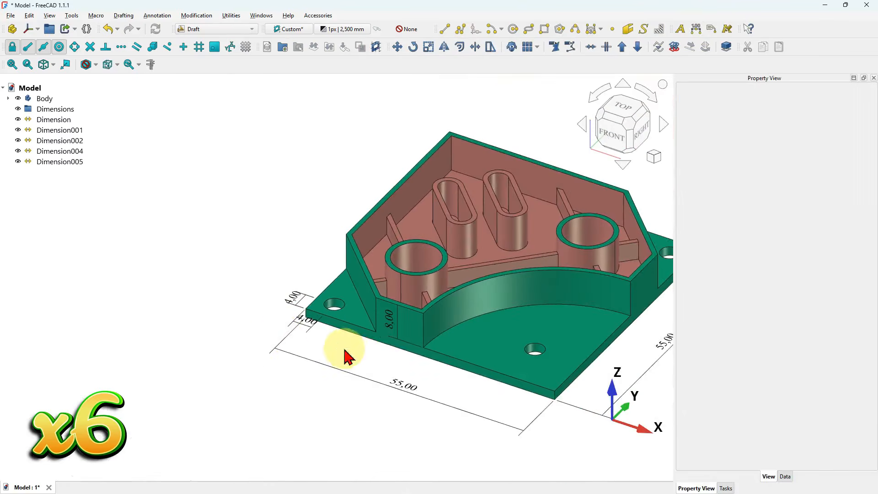
{"action": "scroll", "coordinate": [366, 366], "scroll_direction": "up", "scroll_amount": 2}
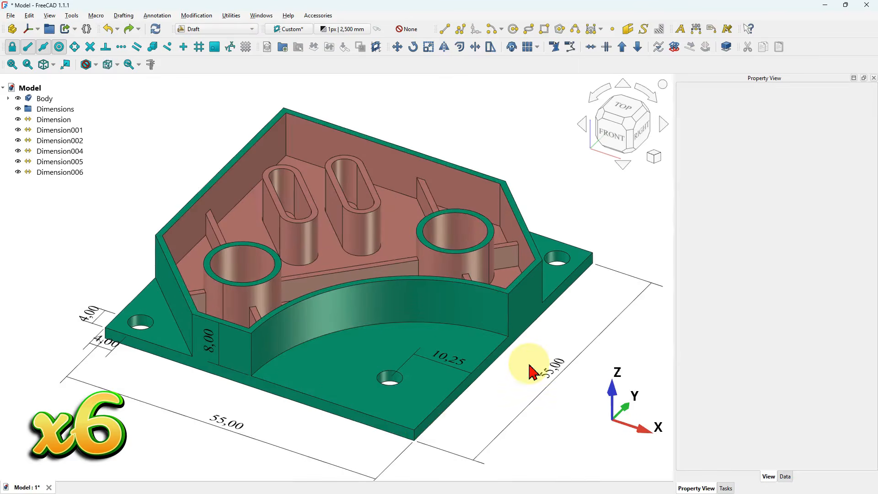
{"action": "left_click", "coordinate": [696, 29]}
{"action": "left_click", "coordinate": [777, 187]}
{"action": "left_click", "coordinate": [423, 325]}
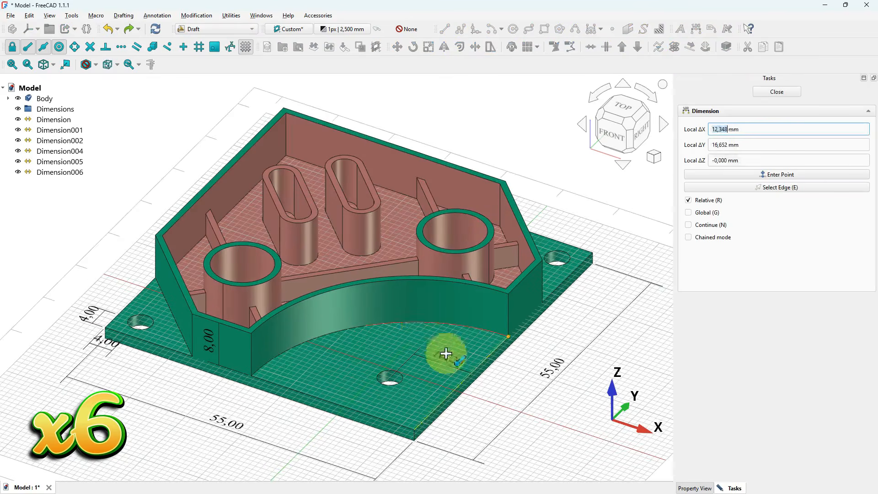
{"action": "key", "text": "Escape"}
- Place a radius dimension on the curved wall's arc
{"action": "left_click", "coordinate": [696, 29]}
{"action": "left_click", "coordinate": [41, 47]}
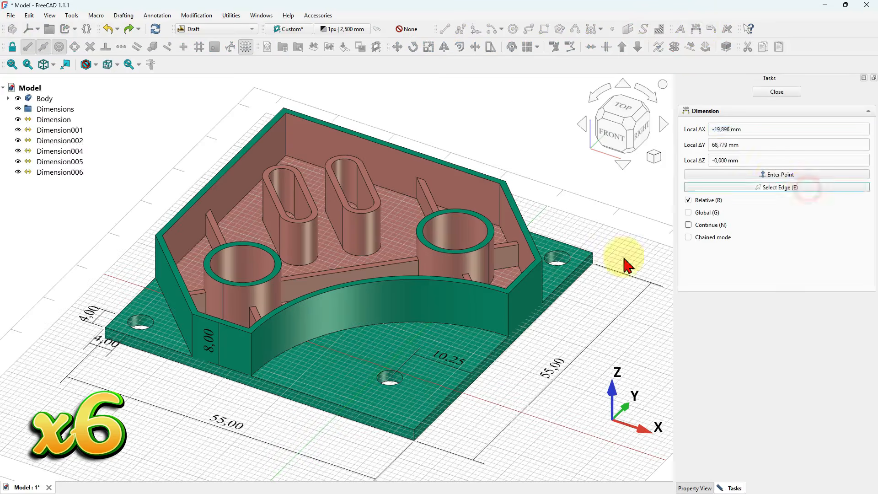
{"action": "left_click", "coordinate": [403, 323]}
{"action": "scroll", "coordinate": [609, 313], "scroll_direction": "down", "scroll_amount": 3}
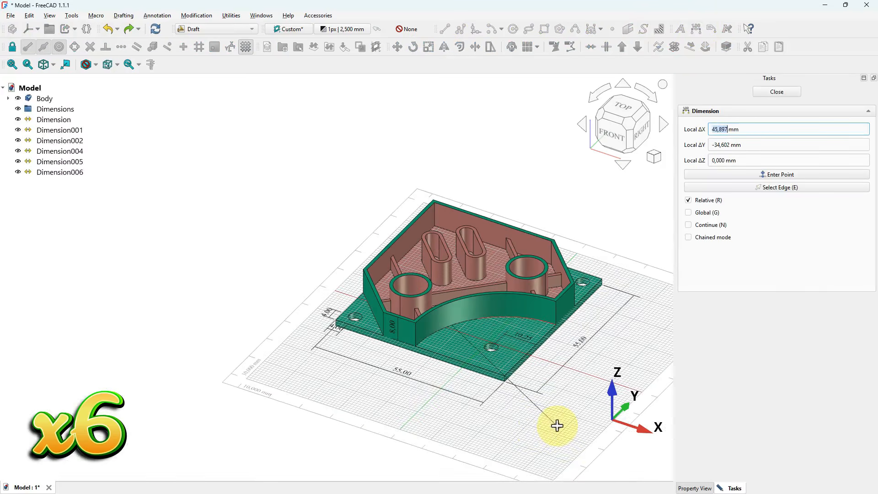
{"action": "left_click", "coordinate": [557, 425]}
{"action": "scroll", "coordinate": [583, 385], "scroll_direction": "up", "scroll_amount": 3}
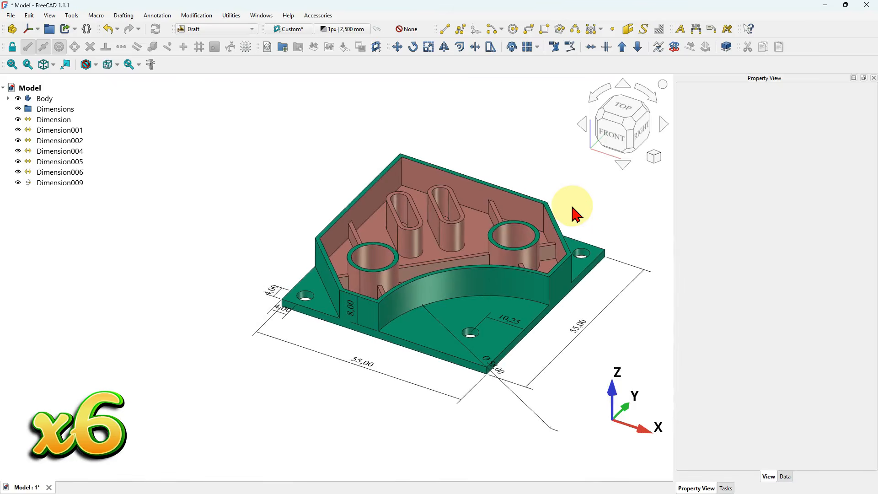
- Dimension the corner hole's centre offset from the plate's side edge, placing it beside the existing 4.00 dimensions
{"action": "scroll", "coordinate": [431, 177], "scroll_direction": "up", "scroll_amount": 1}
{"action": "scroll", "coordinate": [431, 176], "scroll_direction": "down", "scroll_amount": 1}
{"action": "scroll", "coordinate": [275, 274], "scroll_direction": "up", "scroll_amount": 6}
{"action": "left_click", "coordinate": [695, 29]}
{"action": "scroll", "coordinate": [313, 323], "scroll_direction": "up", "scroll_amount": 3}
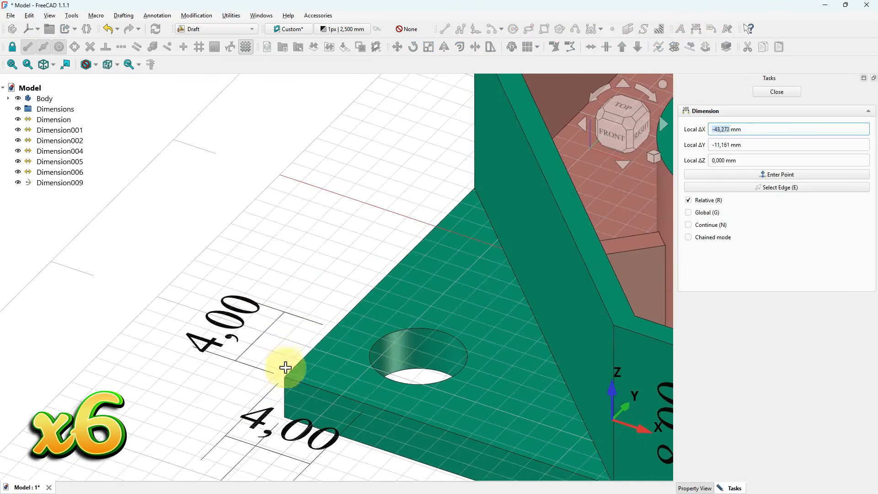
{"action": "key", "text": "Escape"}
{"action": "left_click", "coordinate": [12, 47]}
{"action": "left_click", "coordinate": [696, 28]}
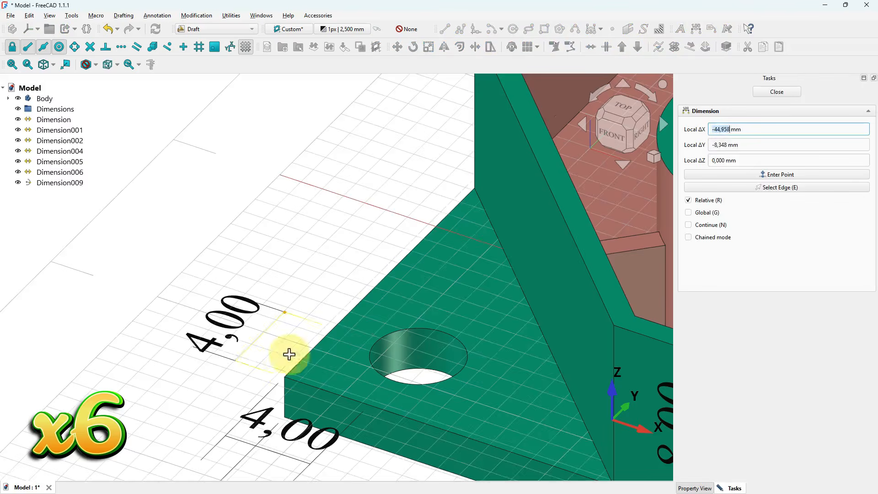
{"action": "left_click", "coordinate": [471, 181]}
- Dimension the corner hole's centre offset along the plate's front edge
{"action": "scroll", "coordinate": [274, 192], "scroll_direction": "down", "scroll_amount": 5}
{"action": "left_click", "coordinate": [696, 29]}
{"action": "scroll", "coordinate": [306, 224], "scroll_direction": "up", "scroll_amount": 4}
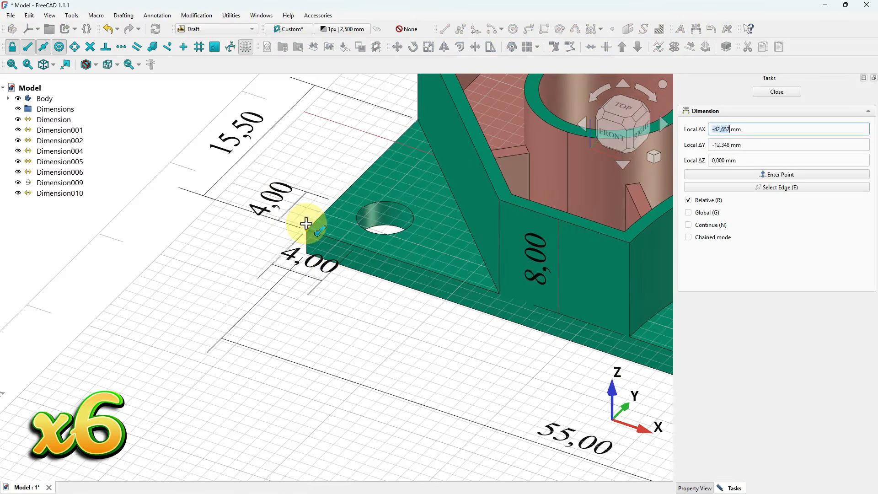
{"action": "left_click", "coordinate": [348, 353]}
{"action": "scroll", "coordinate": [241, 408], "scroll_direction": "down", "scroll_amount": 6}
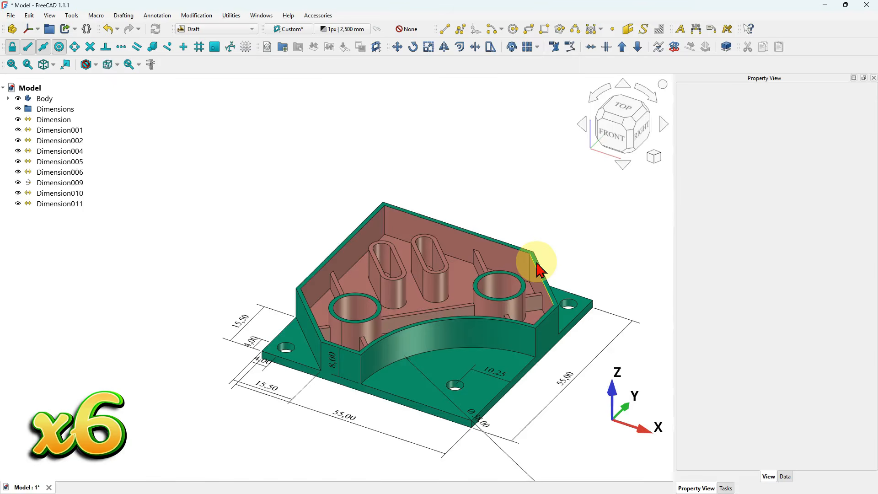
- Try to dimension the spacing between the two slots, deleting each attempt
{"action": "scroll", "coordinate": [386, 217], "scroll_direction": "up", "scroll_amount": 6}
{"action": "scroll", "coordinate": [407, 346], "scroll_direction": "up", "scroll_amount": 5}
{"action": "left_click", "coordinate": [418, 340]}
{"action": "left_click", "coordinate": [291, 32]}
{"action": "scroll", "coordinate": [409, 165], "scroll_direction": "down", "scroll_amount": 7}
{"action": "left_click", "coordinate": [696, 29]}
{"action": "scroll", "coordinate": [437, 159], "scroll_direction": "up", "scroll_amount": 3}
{"action": "left_click", "coordinate": [364, 202]}
{"action": "left_click", "coordinate": [478, 177]}
{"action": "scroll", "coordinate": [383, 149], "scroll_direction": "down", "scroll_amount": 5}
{"action": "left_click", "coordinate": [353, 89]}
{"action": "key", "text": "Delete"}
{"action": "scroll", "coordinate": [423, 137], "scroll_direction": "up", "scroll_amount": 3}
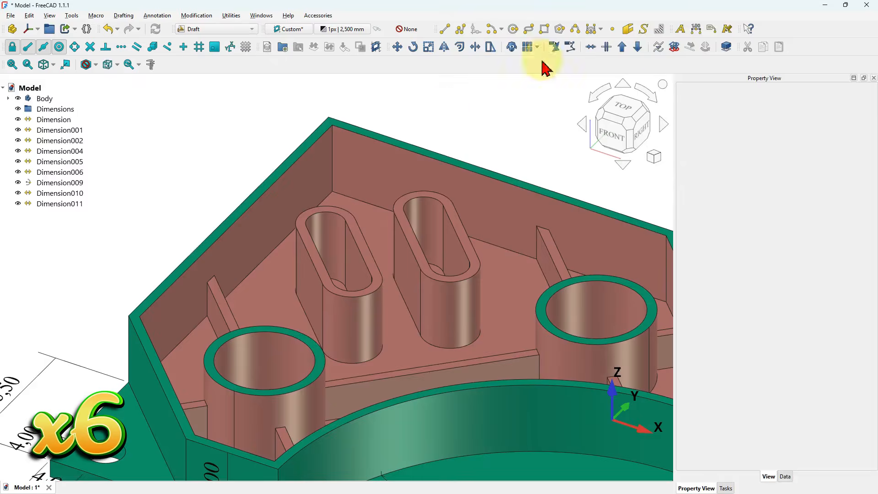
{"action": "left_click", "coordinate": [696, 29]}
{"action": "left_click", "coordinate": [341, 97]}
{"action": "left_click", "coordinate": [330, 115]}
{"action": "key", "text": "Delete"}
- Dimension the spacing between the two slots, inspect its Normal property, then delete it and save the model
{"action": "left_click", "coordinate": [696, 29]}
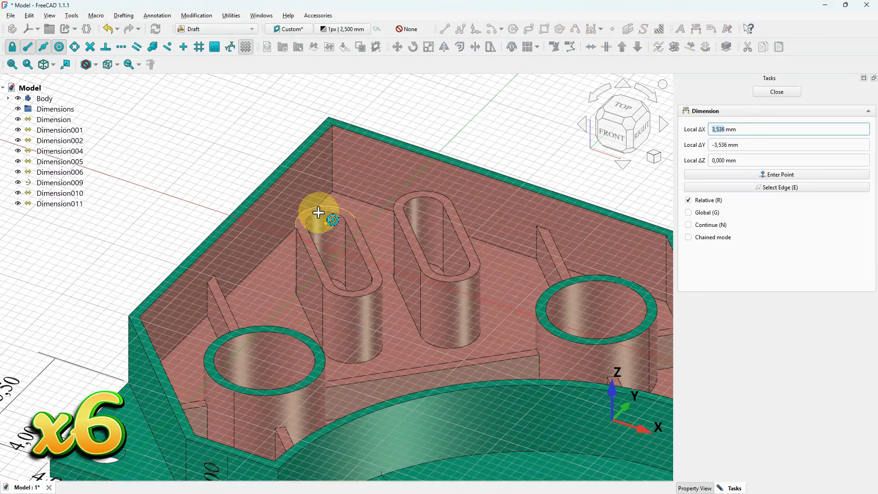
{"action": "left_click", "coordinate": [430, 194]}
{"action": "left_click", "coordinate": [784, 476]}
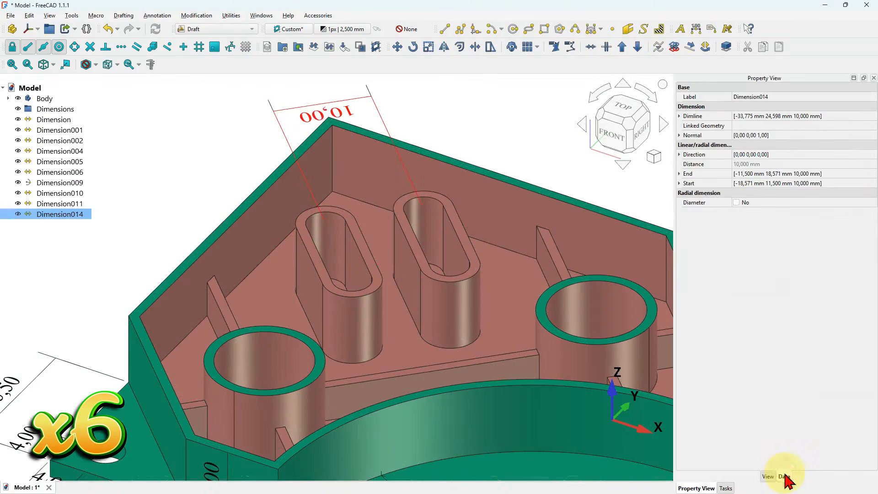
{"action": "double_click", "coordinate": [777, 135]}
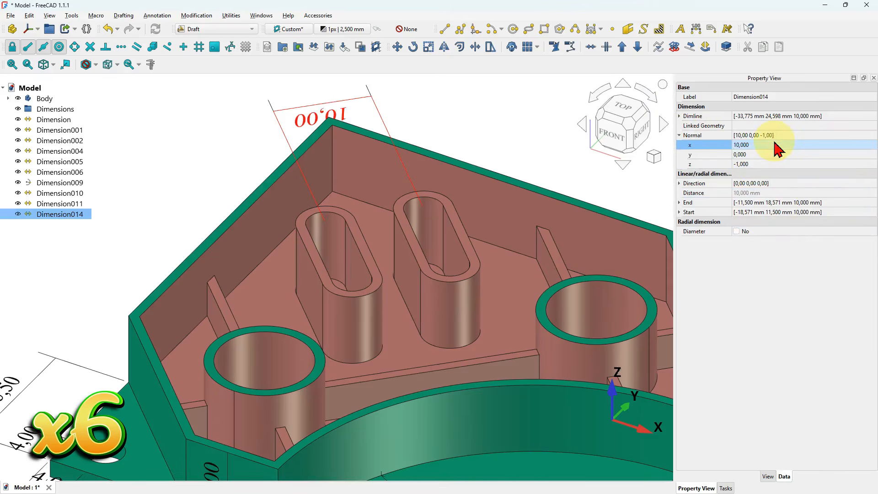
{"action": "key", "text": "Delete"}
{"action": "key", "text": "ctrl+s"}
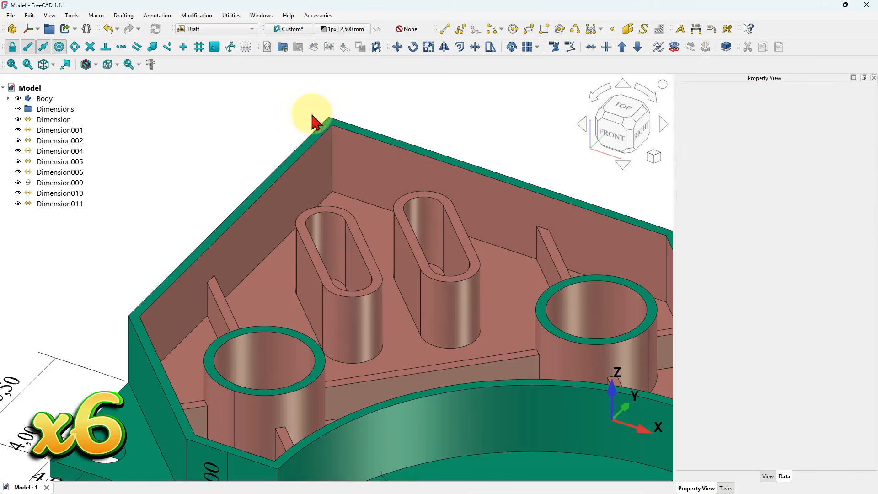
- Dimension the spacing between the two slots' rounded top ends, placing it above the bracket
{"action": "scroll", "coordinate": [337, 256], "scroll_direction": "up", "scroll_amount": 6}
{"action": "left_click", "coordinate": [305, 334]}
{"action": "scroll", "coordinate": [312, 327], "scroll_direction": "down", "scroll_amount": 8}
{"action": "left_click", "coordinate": [288, 31]}
{"action": "scroll", "coordinate": [315, 316], "scroll_direction": "up", "scroll_amount": 4}
{"action": "left_click", "coordinate": [700, 30]}
{"action": "left_click", "coordinate": [298, 241]}
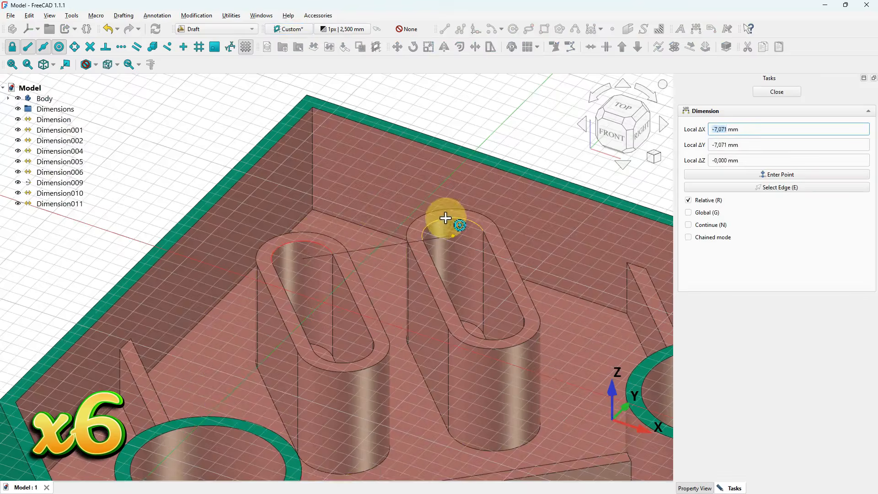
{"action": "left_click", "coordinate": [447, 218]}
{"action": "scroll", "coordinate": [357, 216], "scroll_direction": "down", "scroll_amount": 5}
{"action": "left_click", "coordinate": [341, 122]}
{"action": "left_click", "coordinate": [441, 129]}
{"action": "scroll", "coordinate": [418, 124], "scroll_direction": "down", "scroll_amount": 2}
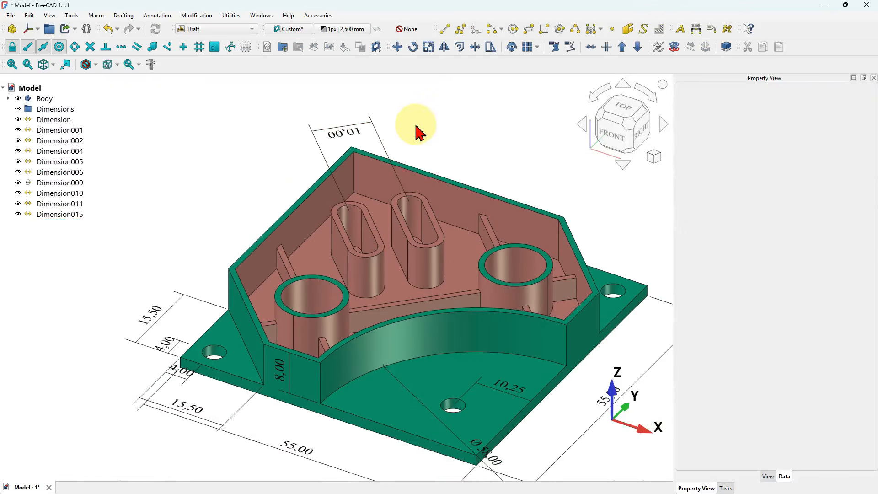
- Start a dimension along the top edge of the bracket's back wall
{"action": "scroll", "coordinate": [416, 132], "scroll_direction": "up", "scroll_amount": 4}
{"action": "left_click", "coordinate": [695, 29]}
{"action": "left_click", "coordinate": [427, 251]}
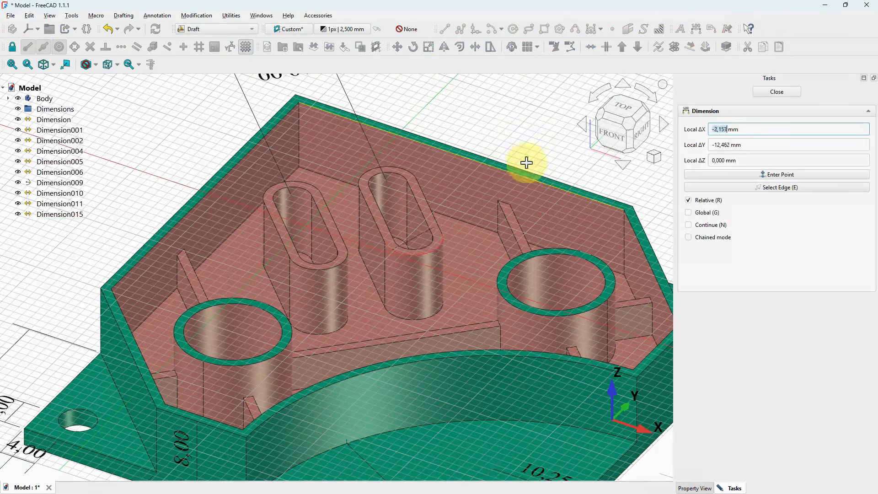